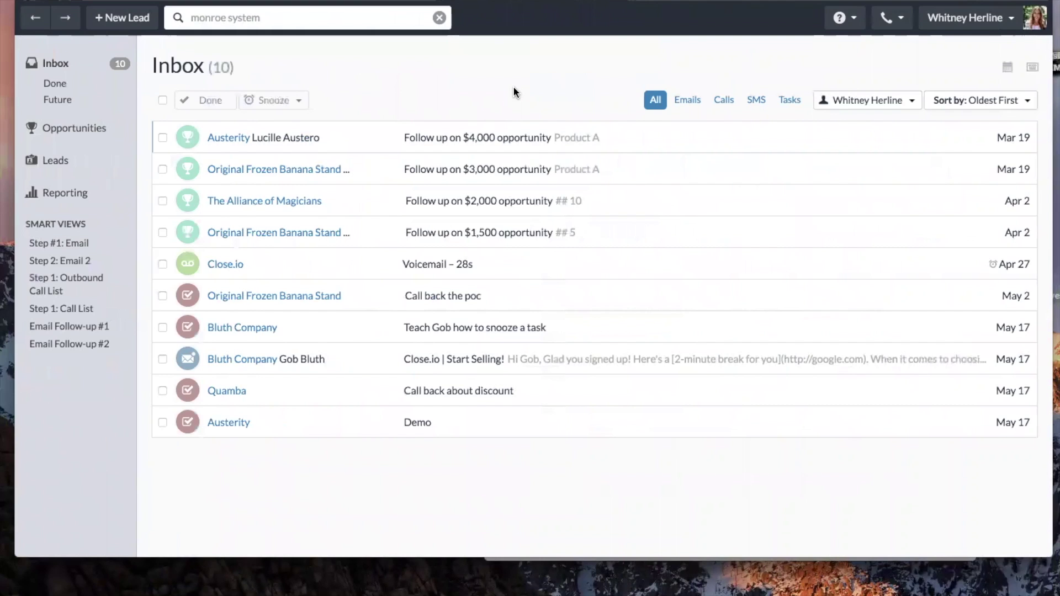
Open the Customizations settings for CSM Demo Org and look over the lead statuses, opportunity statuses and custom fields.
click(969, 28)
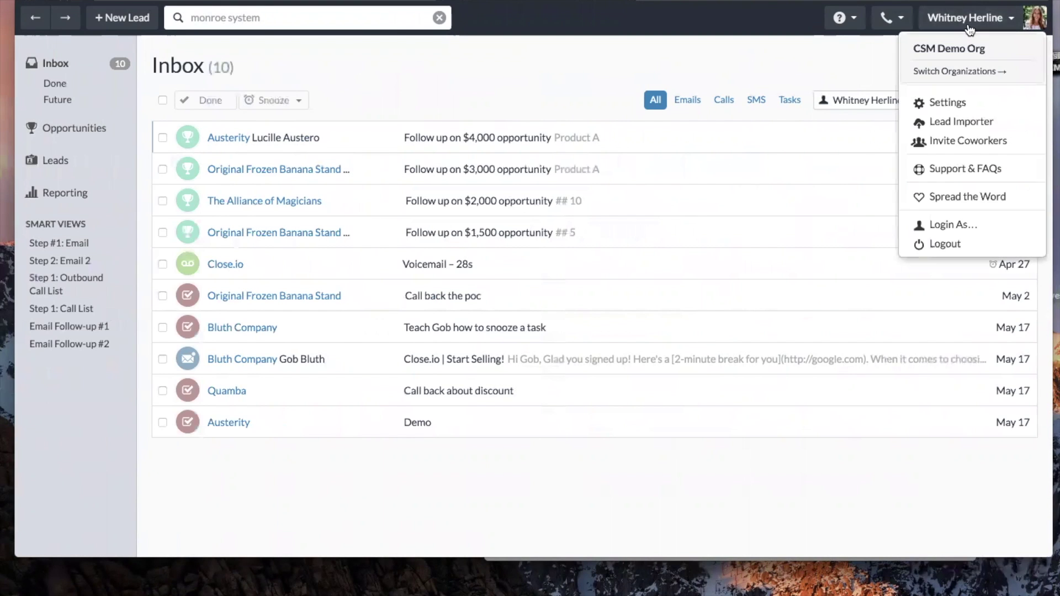
click(966, 105)
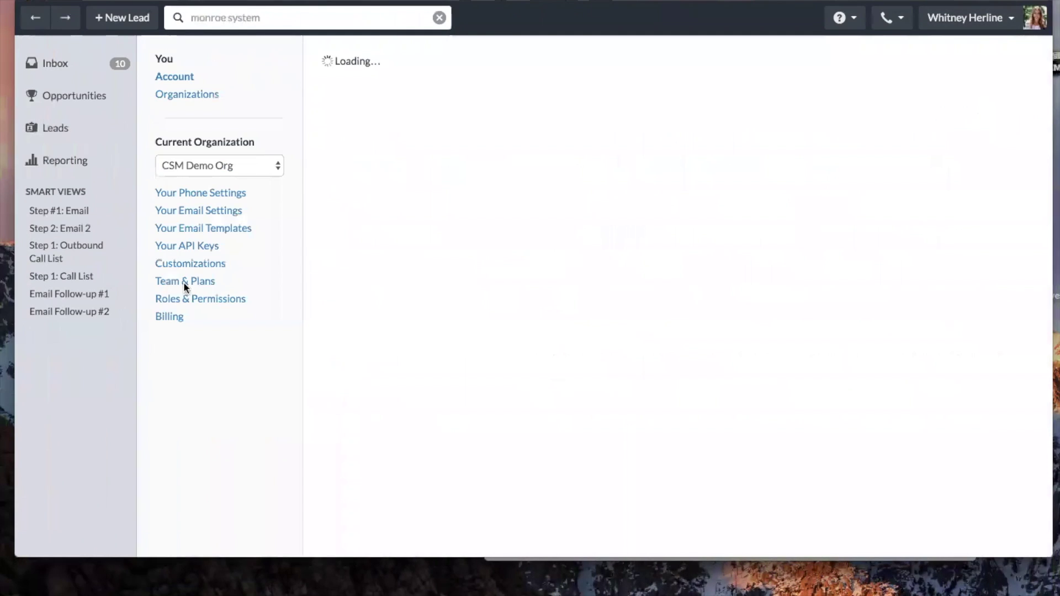
click(221, 264)
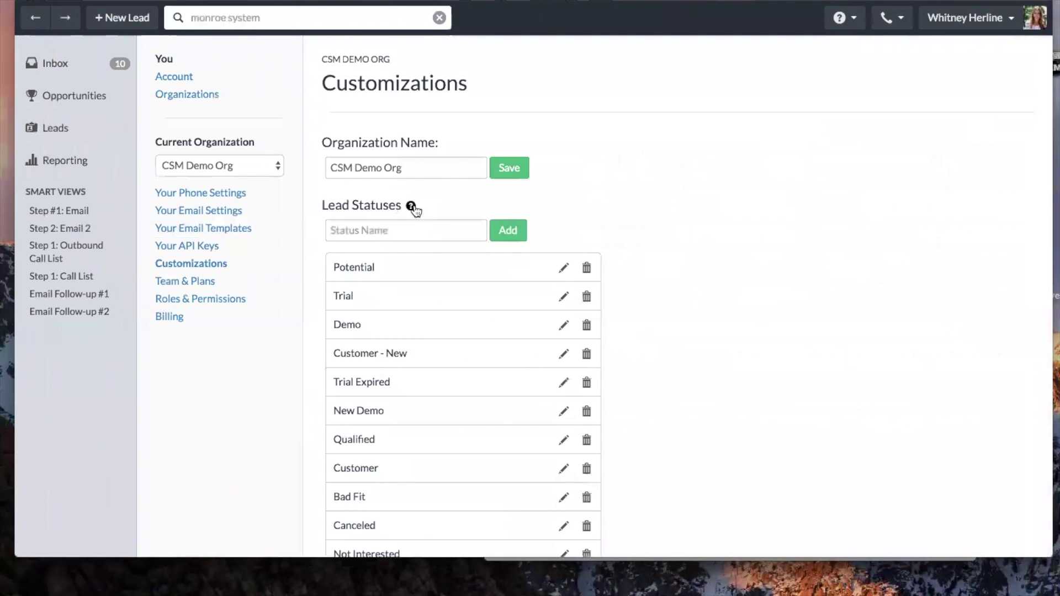
scroll(419, 389, down, 6)
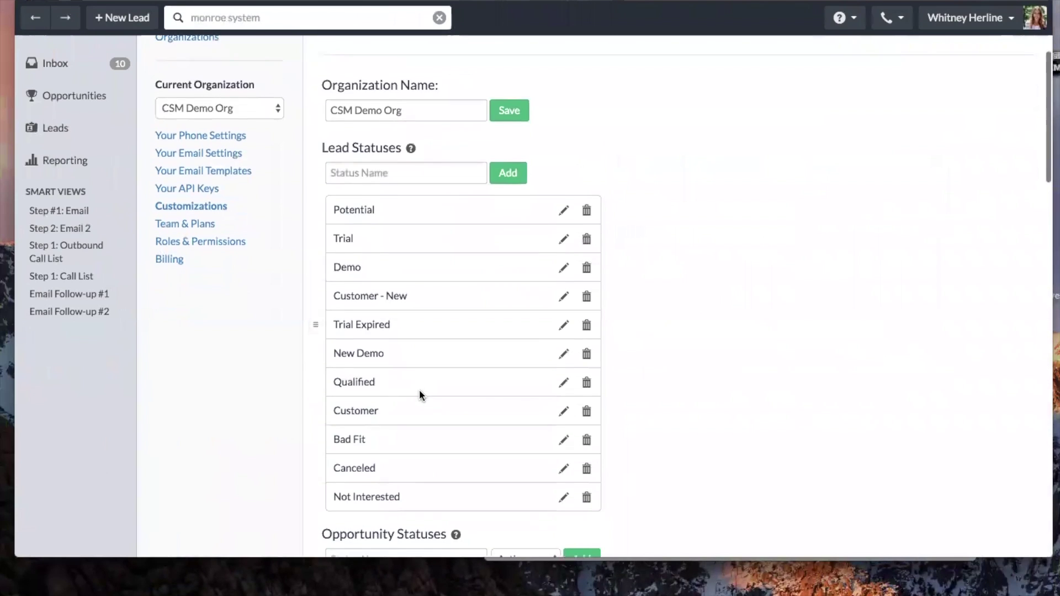
scroll(419, 389, down, 8)
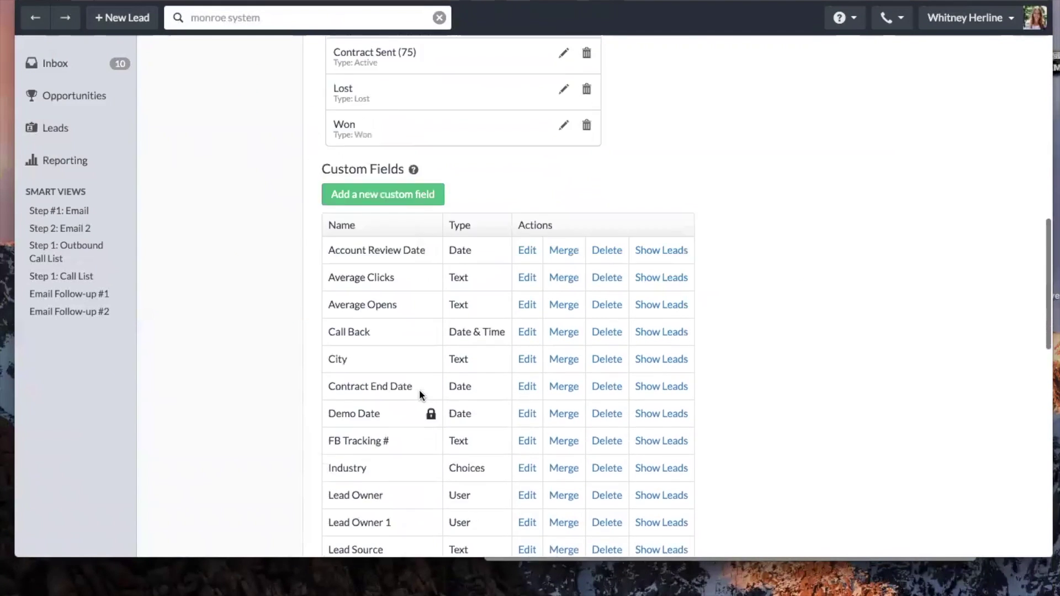
Open the Potential lead status for editing and close it without saving.
scroll(419, 390, up, 15)
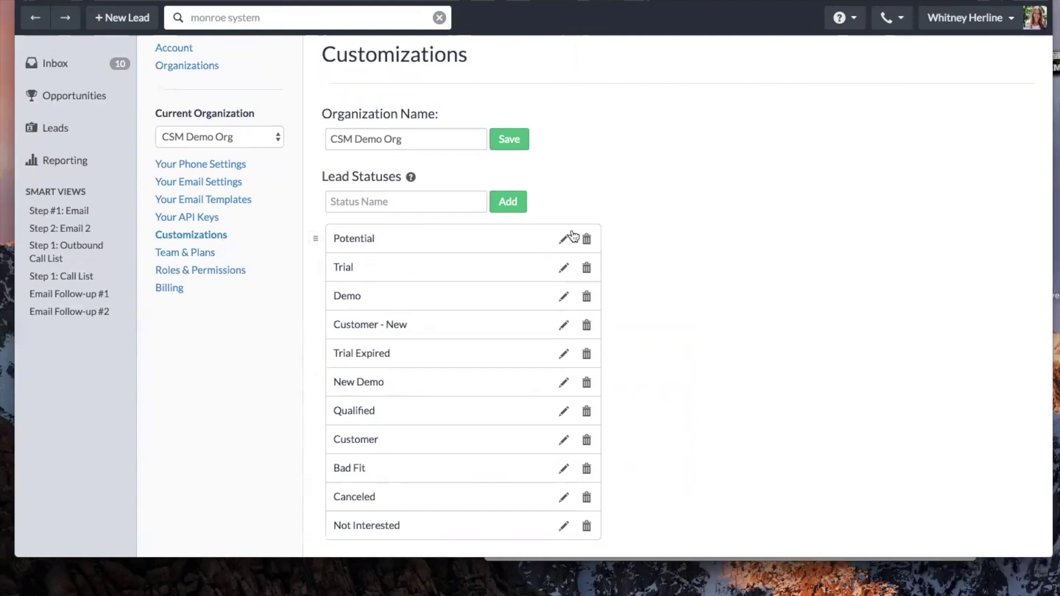
click(564, 243)
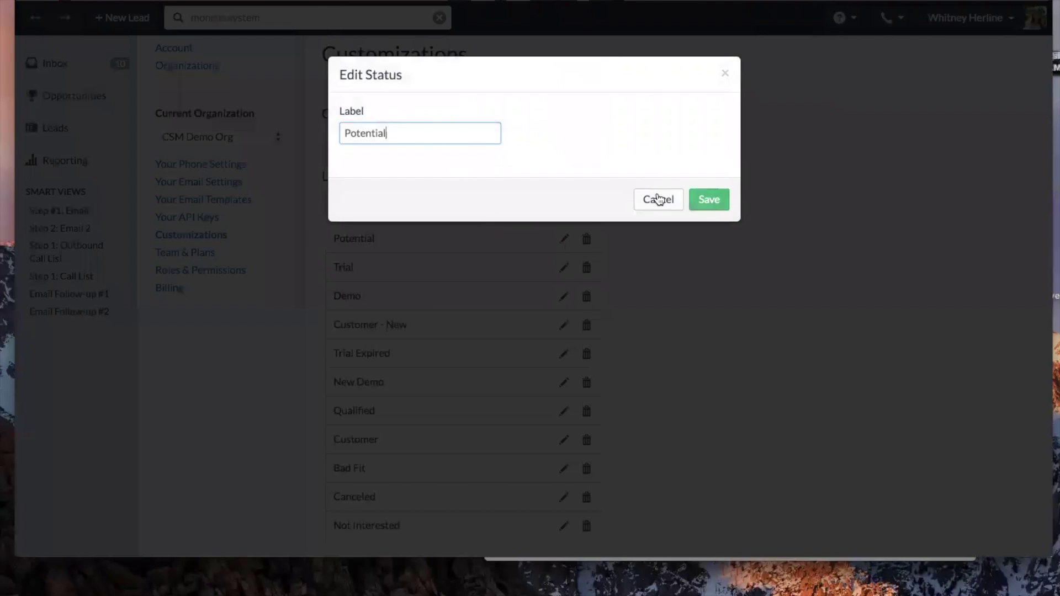
click(659, 200)
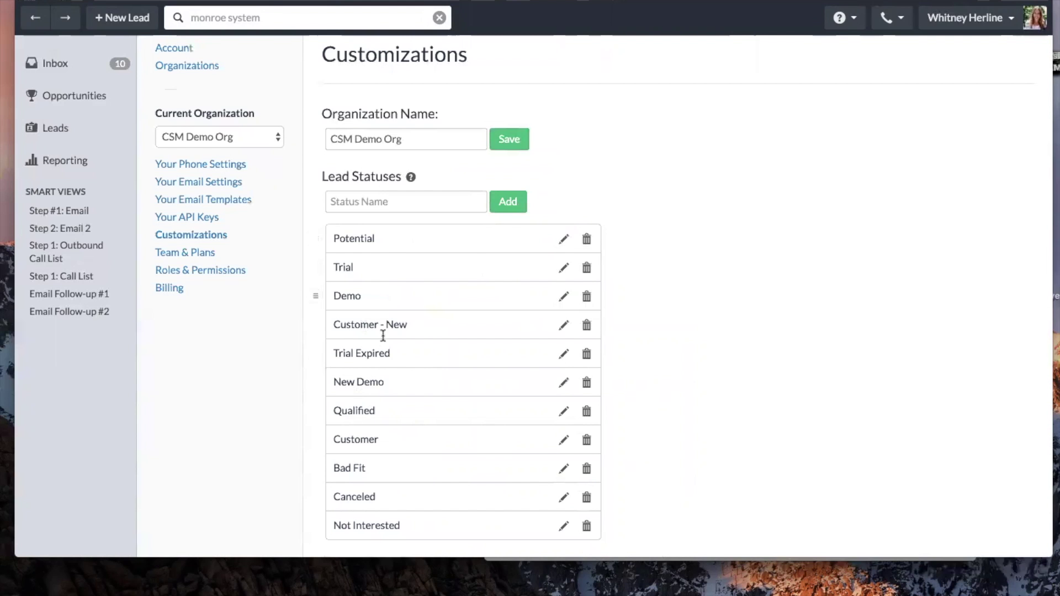
Compare the lead statuses with the opportunity statuses and view the types offered for a new opportunity status.
scroll(383, 335, down, 6)
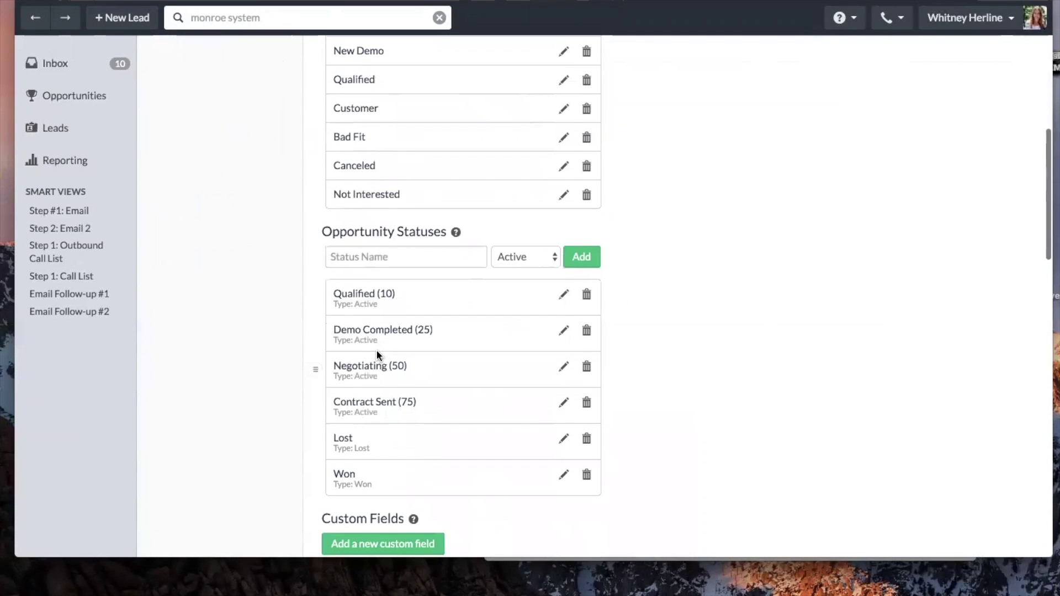
scroll(379, 354, up, 5)
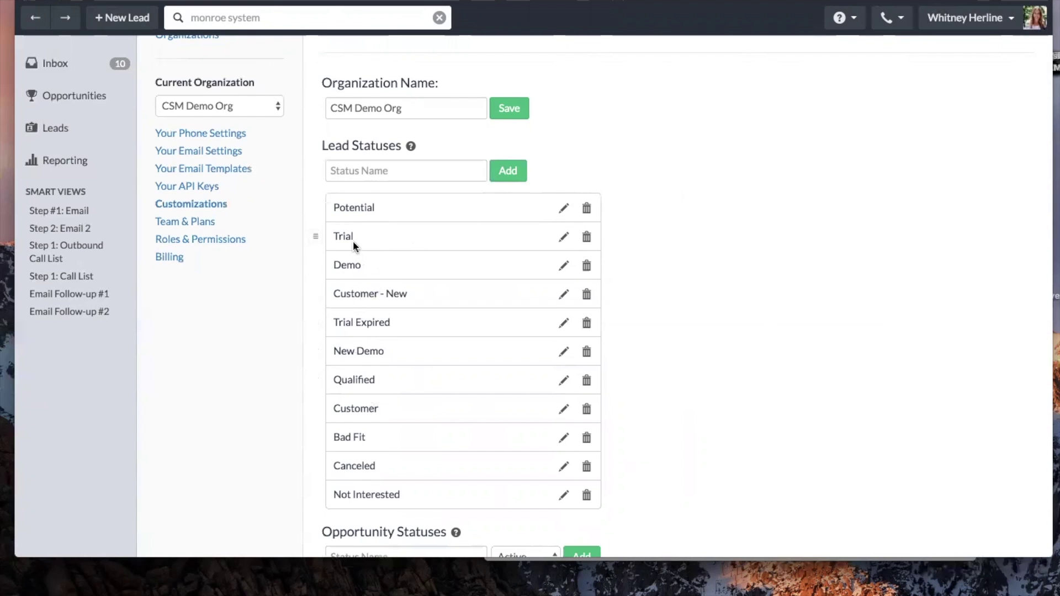
scroll(349, 347, down, 4)
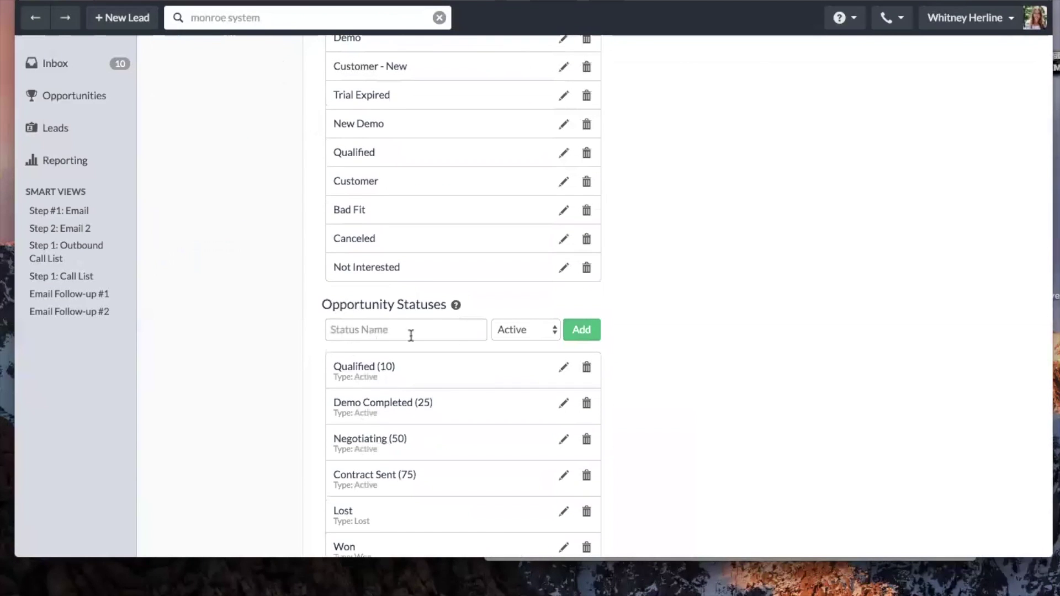
click(512, 339)
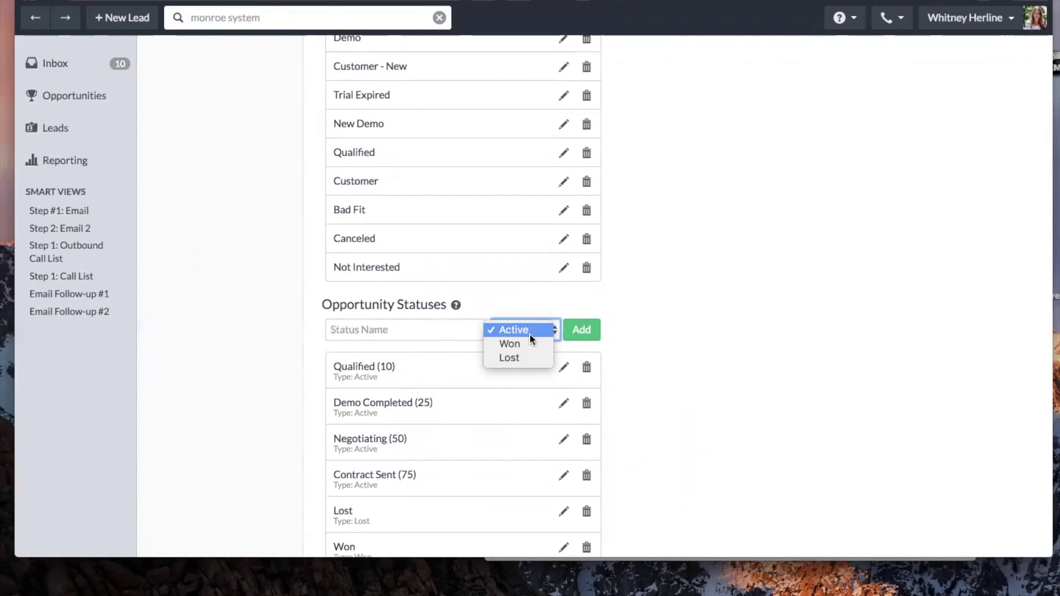
click(192, 239)
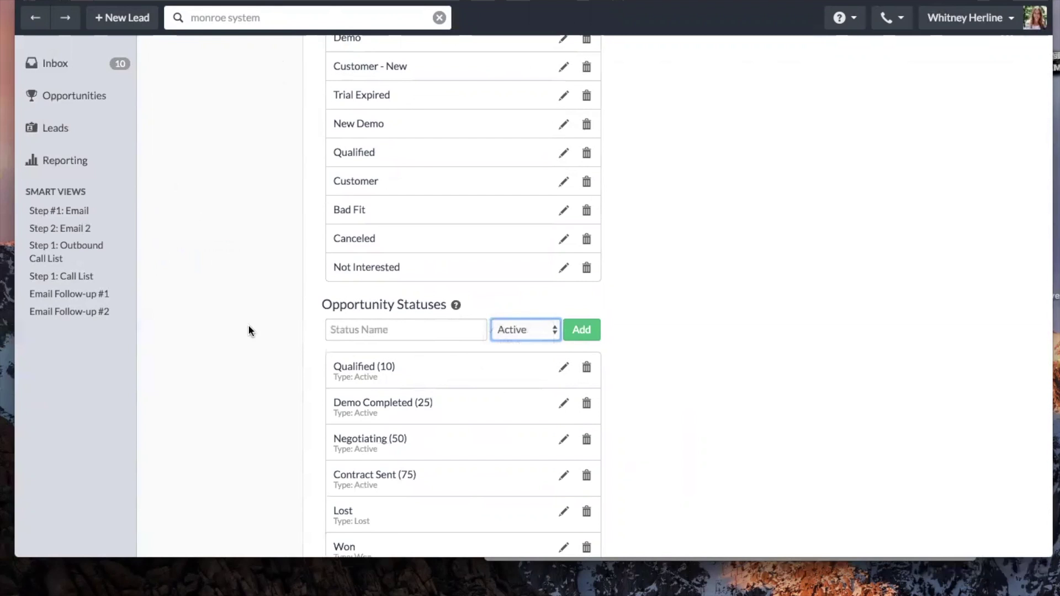
Start a new custom field, view its available types, choose User and discard the field without saving.
scroll(249, 329, down, 8)
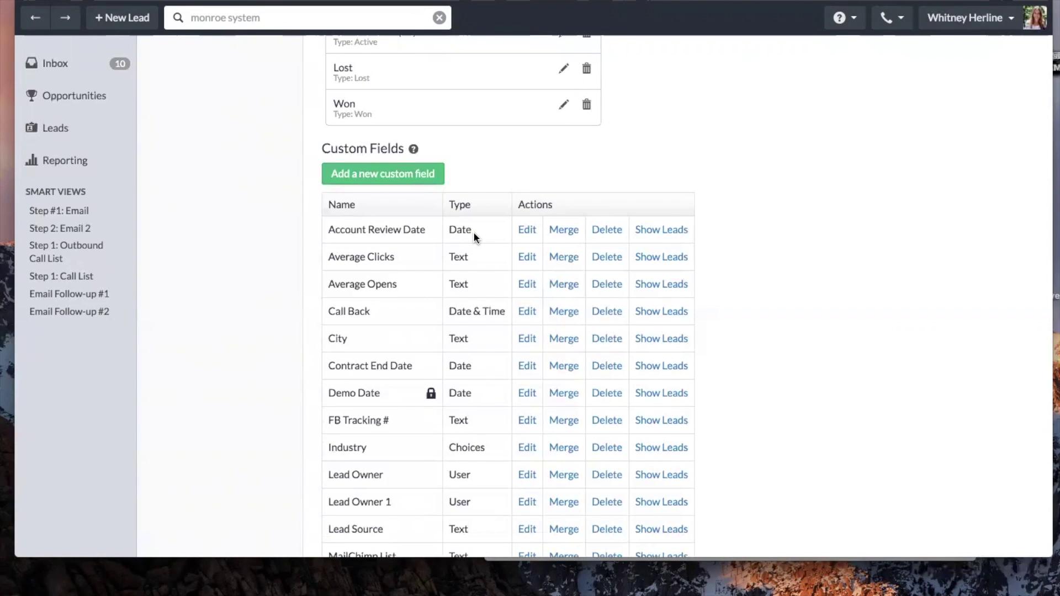
click(407, 175)
click(580, 144)
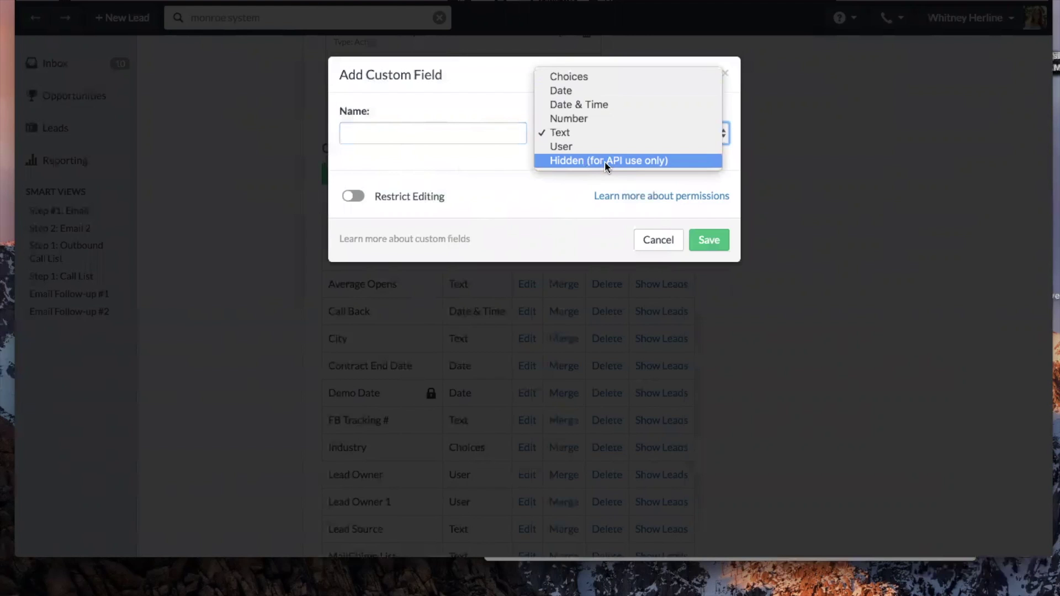
click(603, 147)
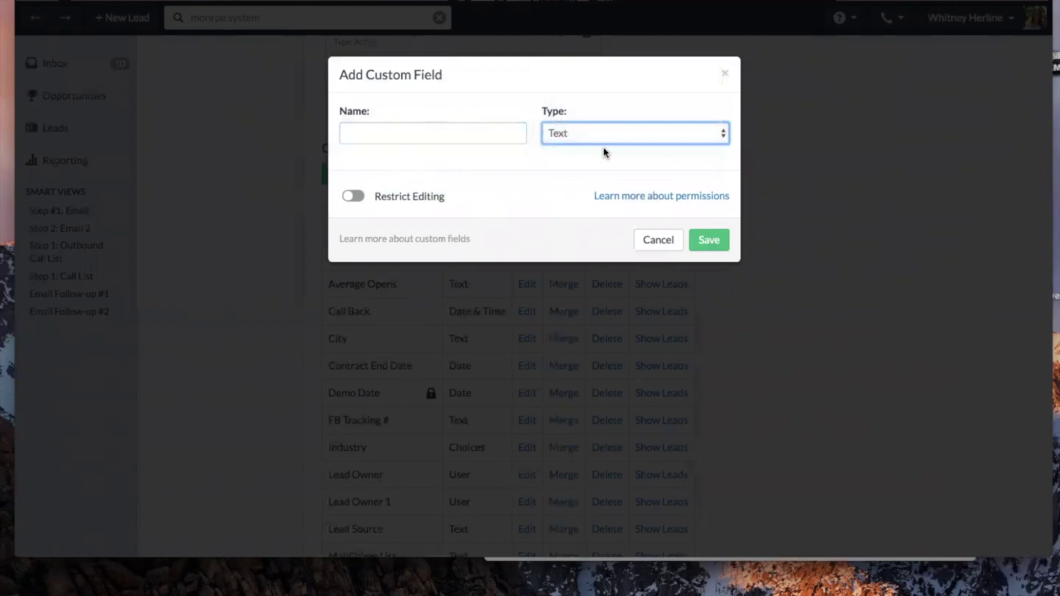
click(602, 143)
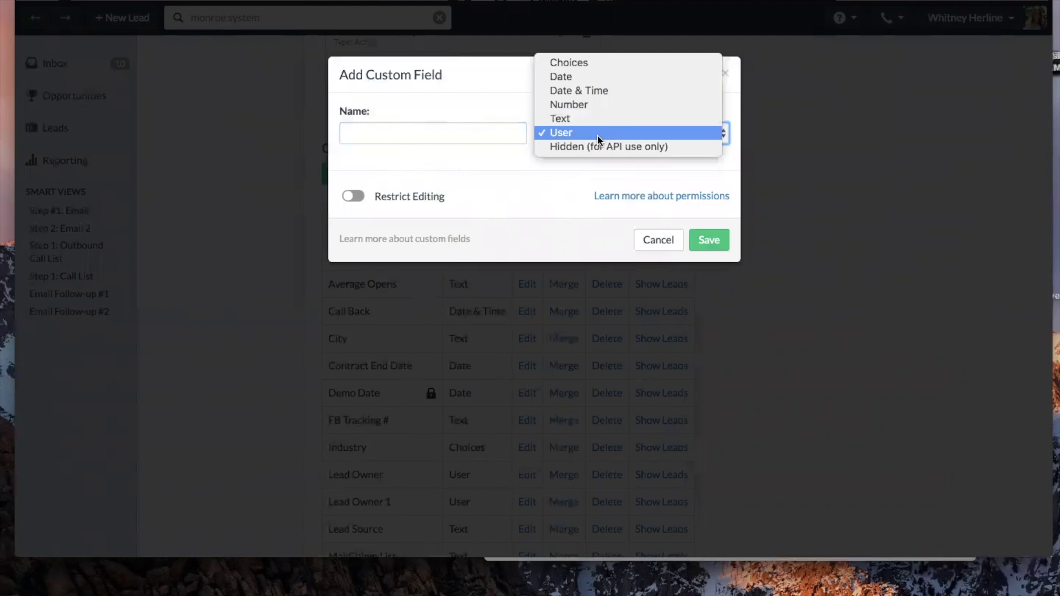
click(598, 137)
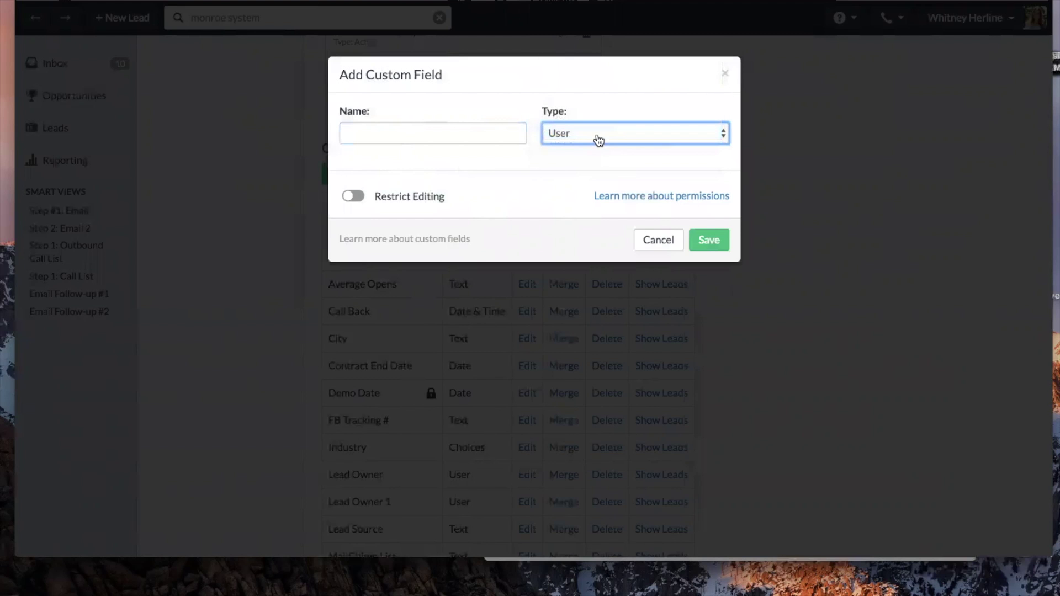
click(644, 239)
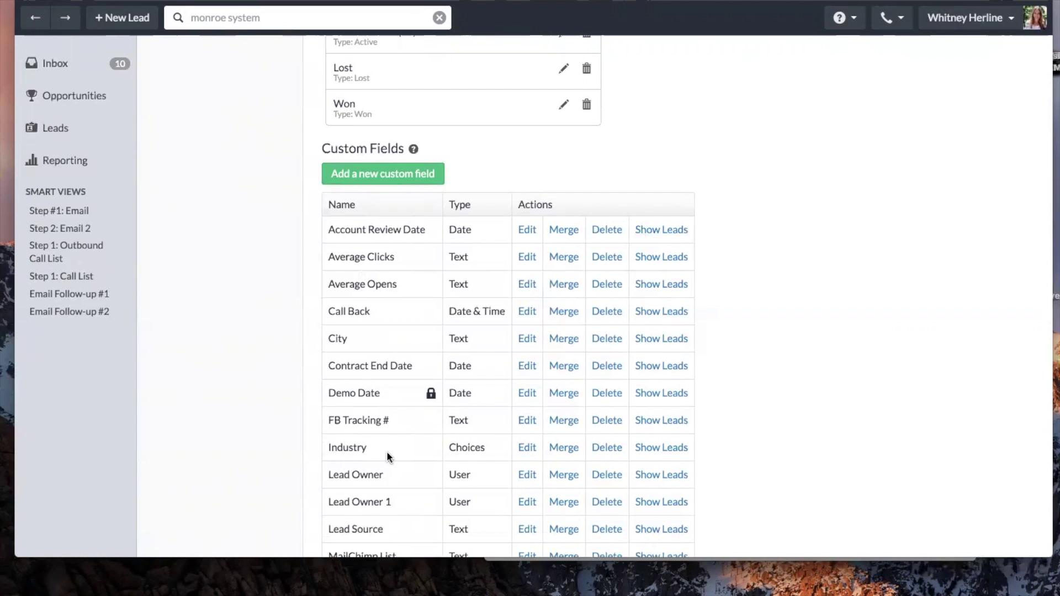
Examine the list of existing custom fields, including the Industry field and the actions offered for each one.
scroll(386, 446, down, 5)
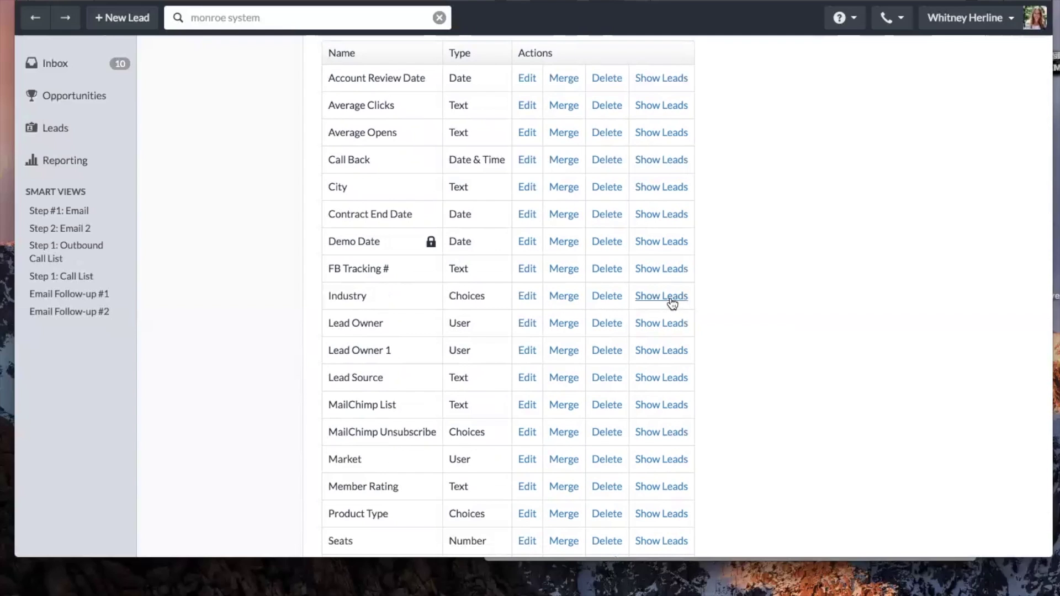
drag(328, 296, 365, 299)
click(400, 304)
scroll(400, 301, up, 3)
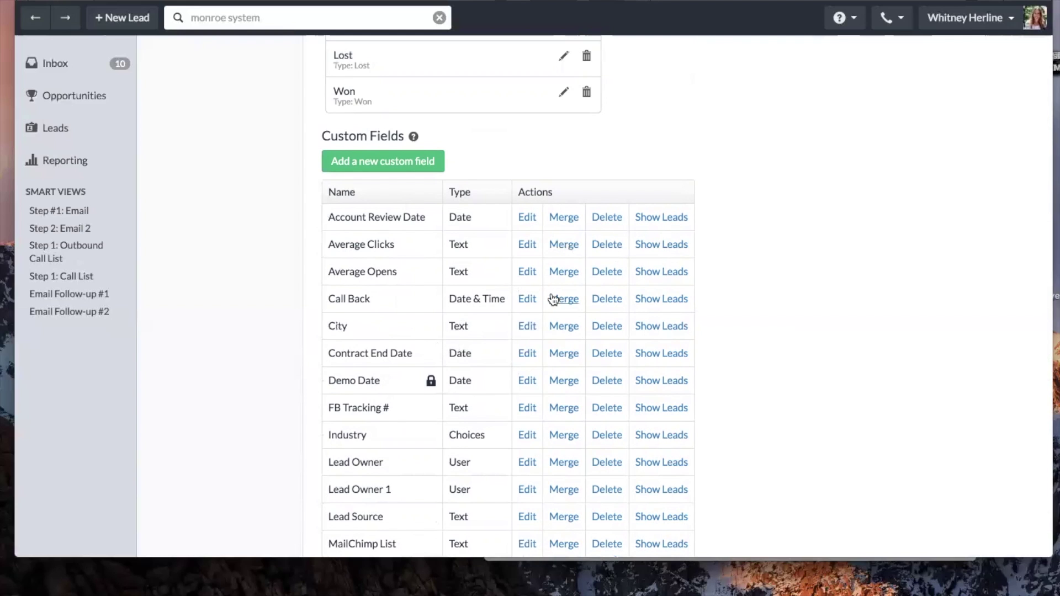
scroll(455, 322, up, 2)
scroll(454, 322, down, 3)
scroll(453, 323, up, 6)
scroll(239, 213, up, 12)
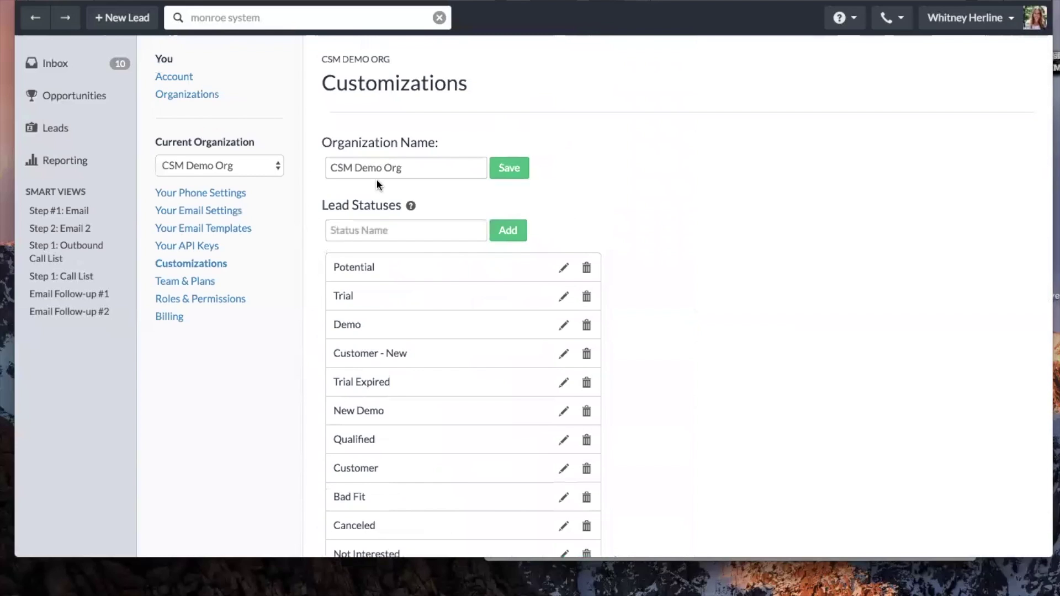
Open The Alliance of Magicians from the leads and view its lead status choices, keeping Trial.
click(75, 137)
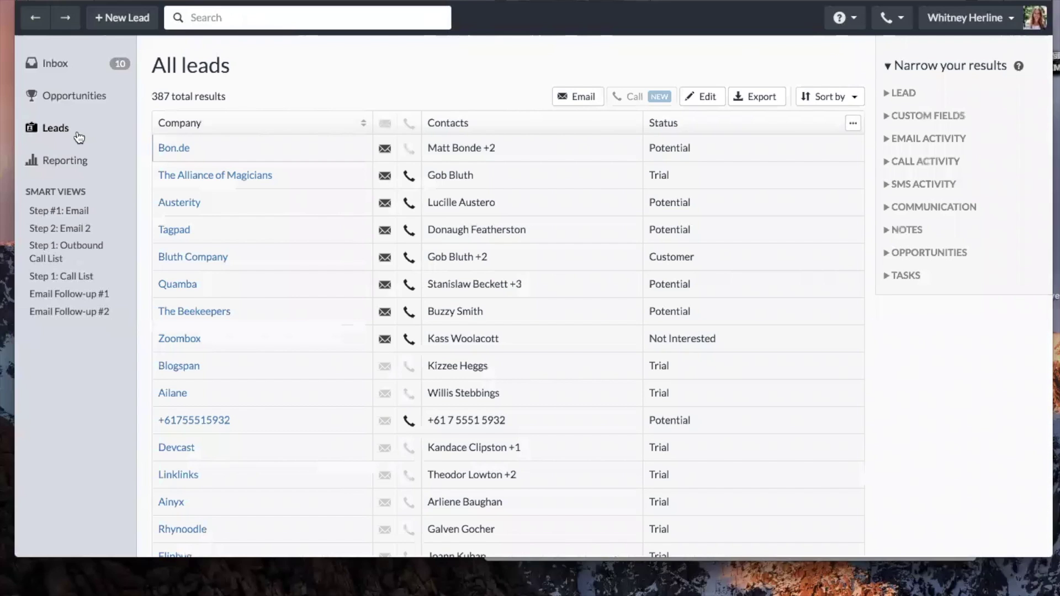
click(217, 178)
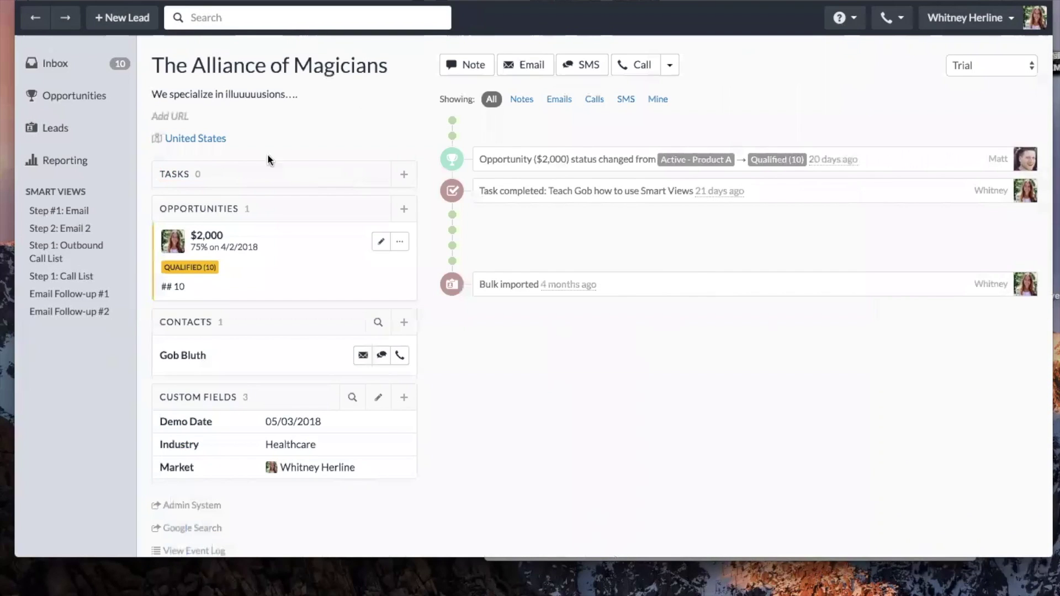
click(982, 66)
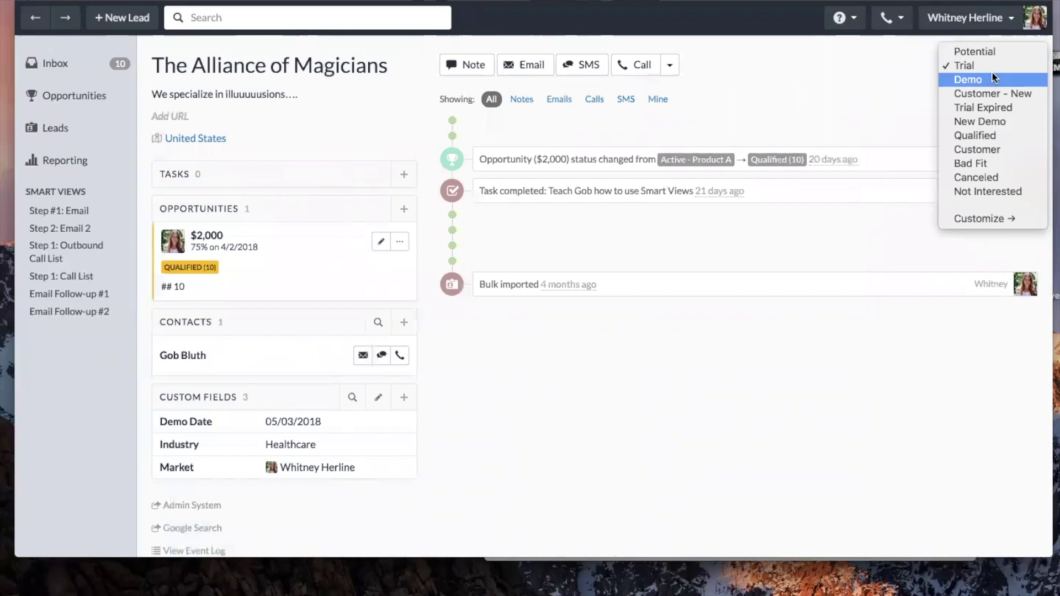
click(989, 65)
click(991, 75)
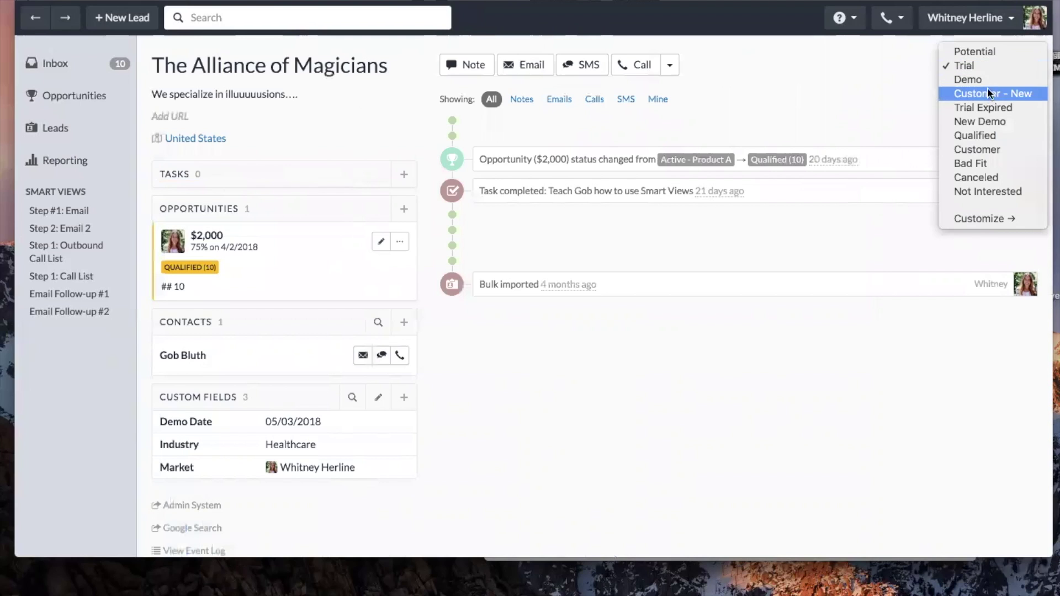
click(975, 65)
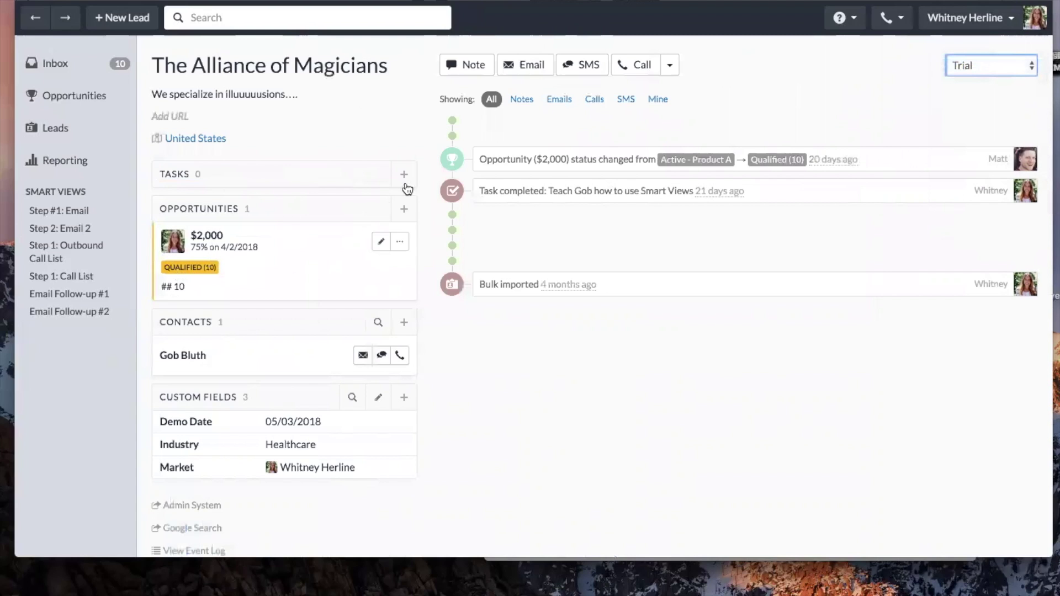
Add an opportunity to the lead with status Demo Completed (25) and estimated close 05/22/2018, and save it.
click(404, 209)
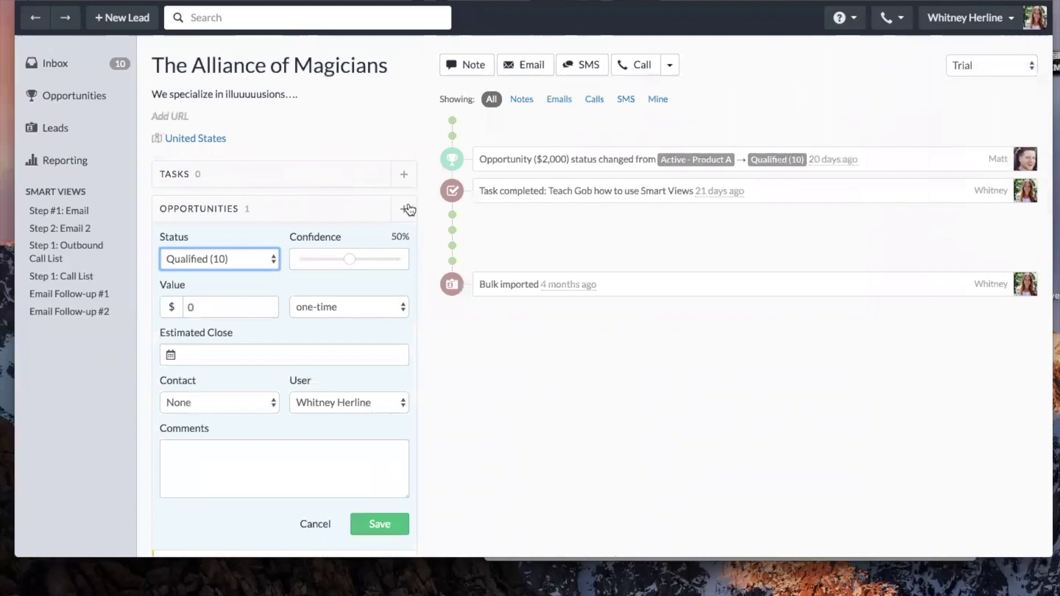
click(232, 260)
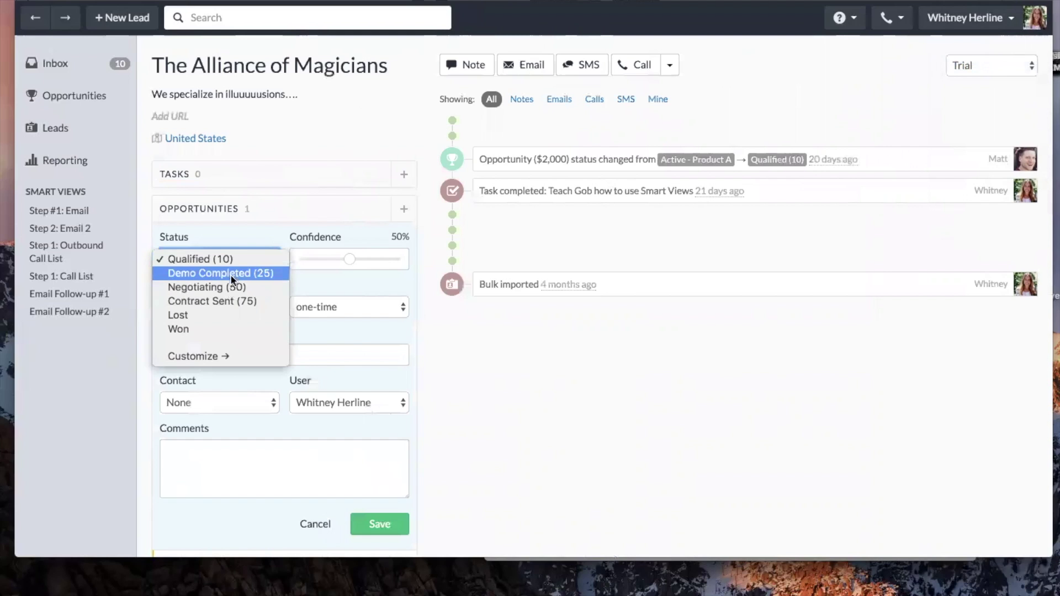
click(231, 280)
click(243, 307)
click(250, 350)
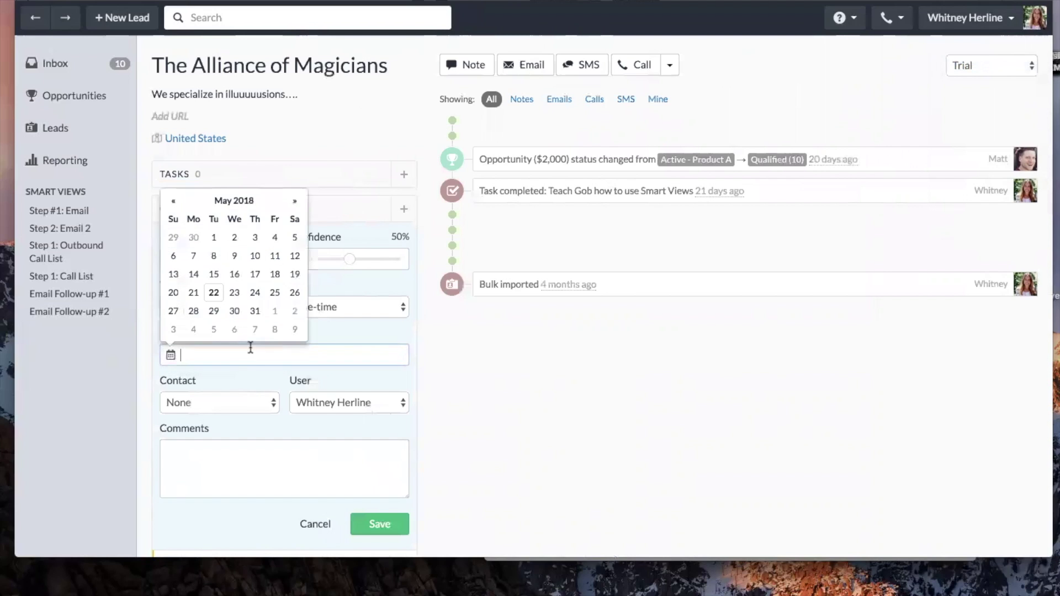
click(214, 293)
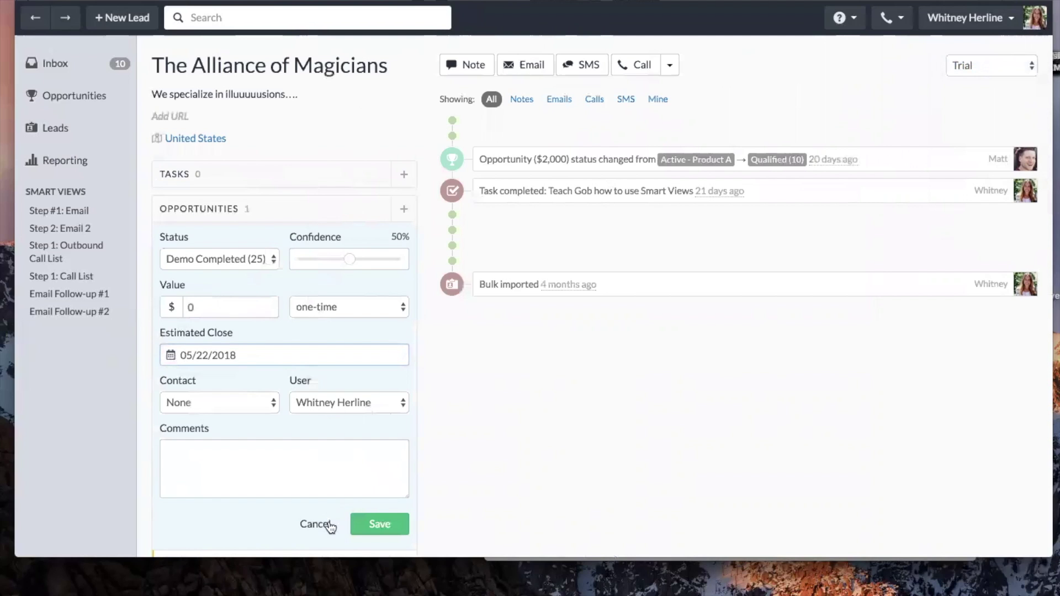
click(364, 523)
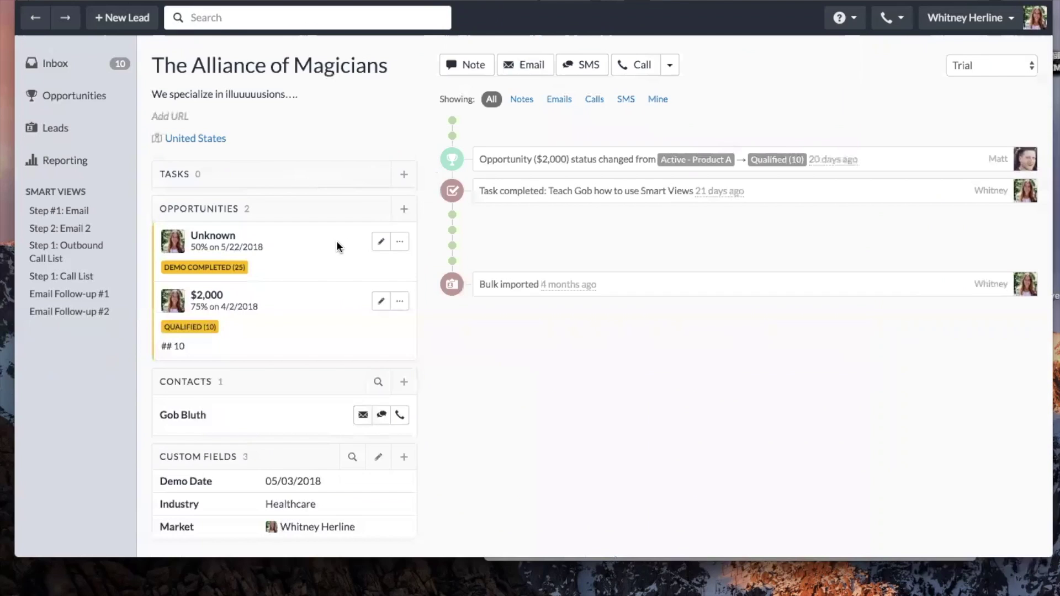
Review the opportunities, contacts and custom fields on The Alliance of Magicians lead.
scroll(336, 243, down, 3)
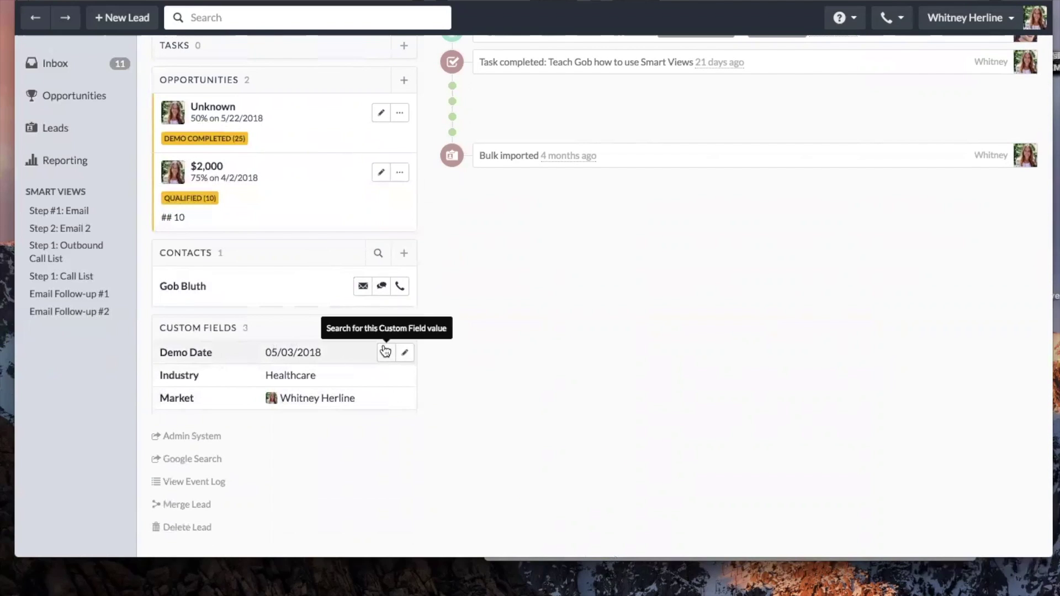
scroll(280, 358, up, 3)
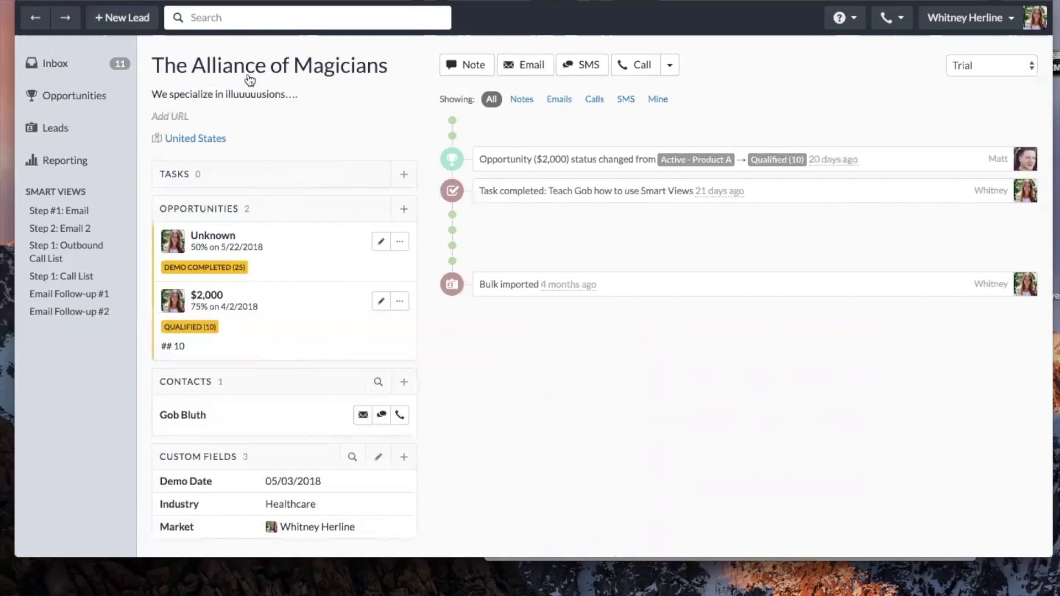
scroll(282, 144, down, 3)
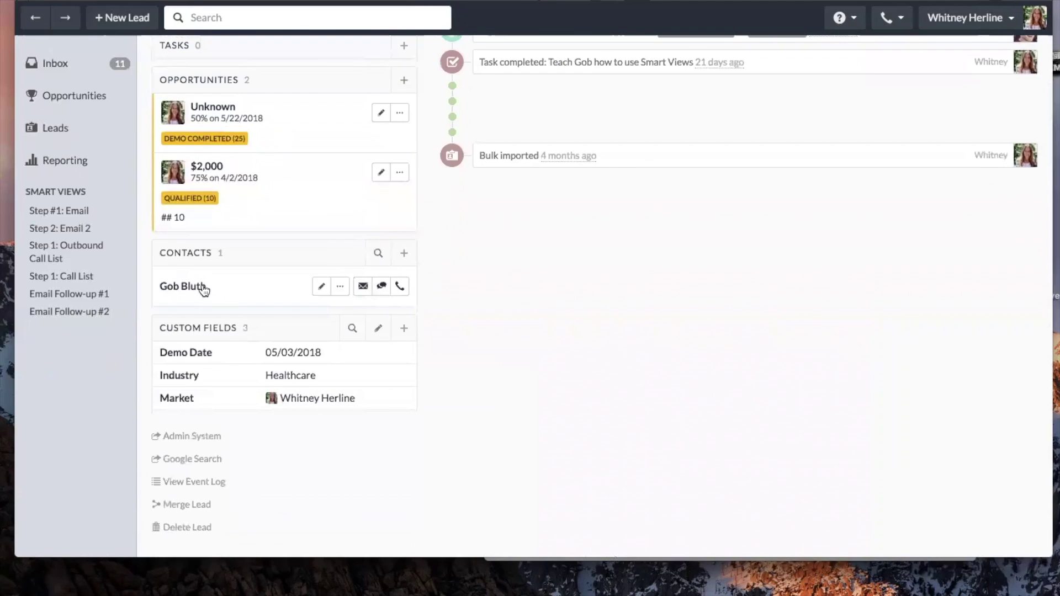
Add a Follow up task dated 05/22/2018 to The Alliance of Magicians, assign it to another team member, and save it.
mouse_move(268, 351)
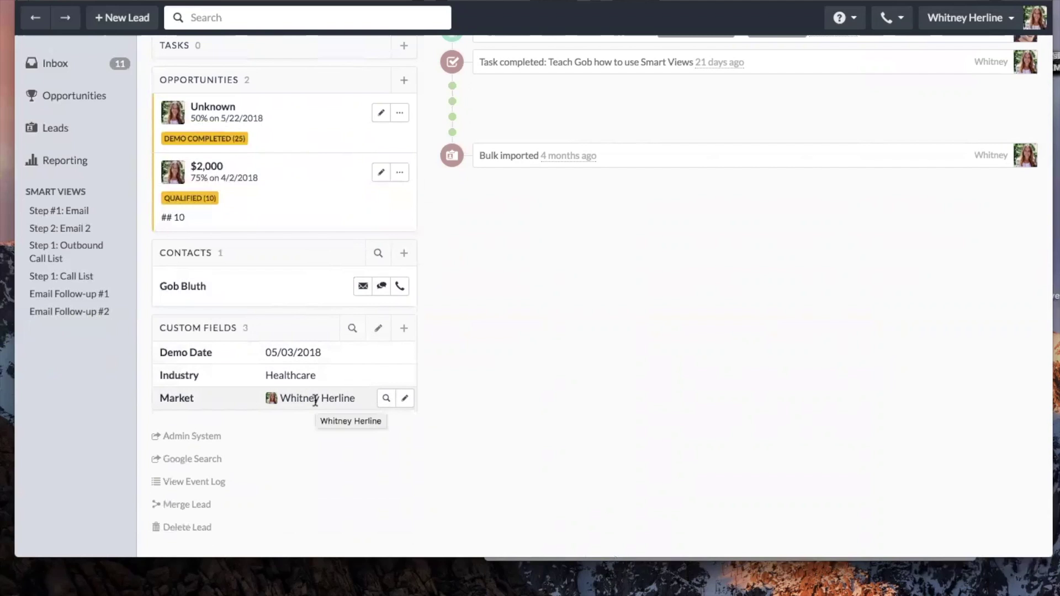
scroll(315, 401, up, 3)
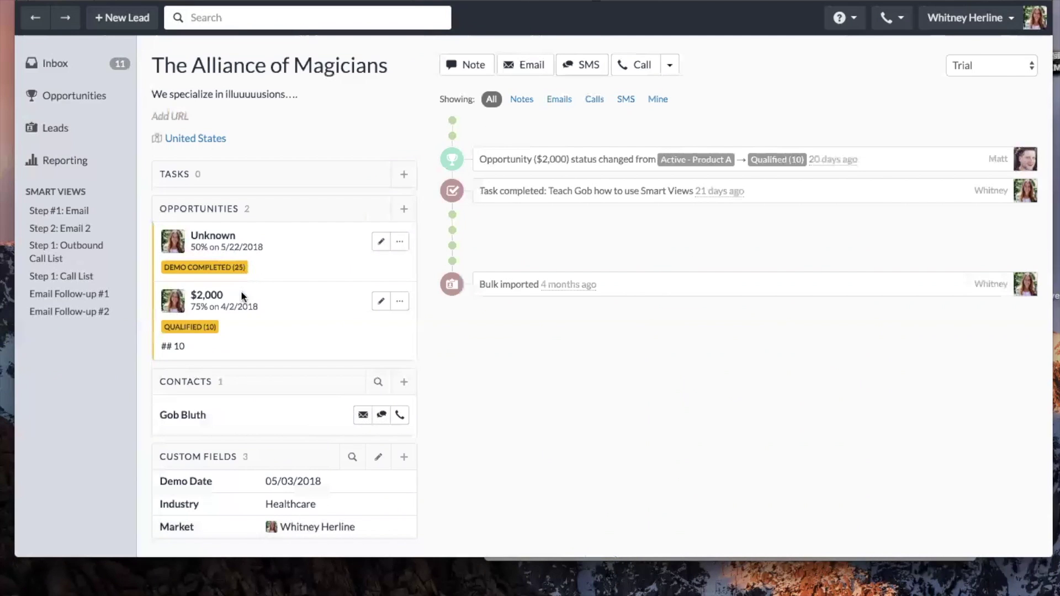
click(406, 182)
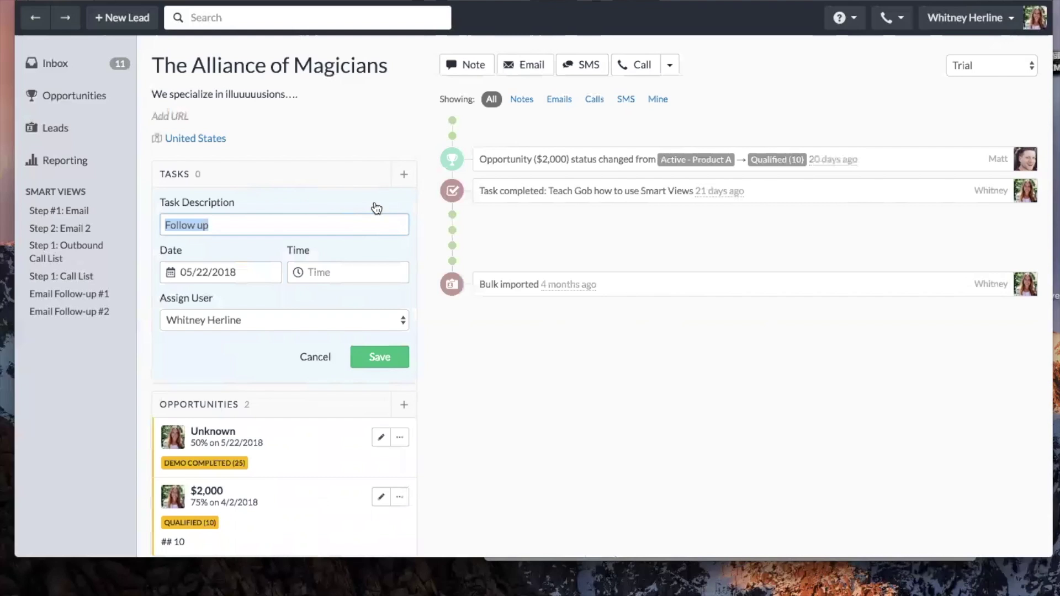
click(305, 230)
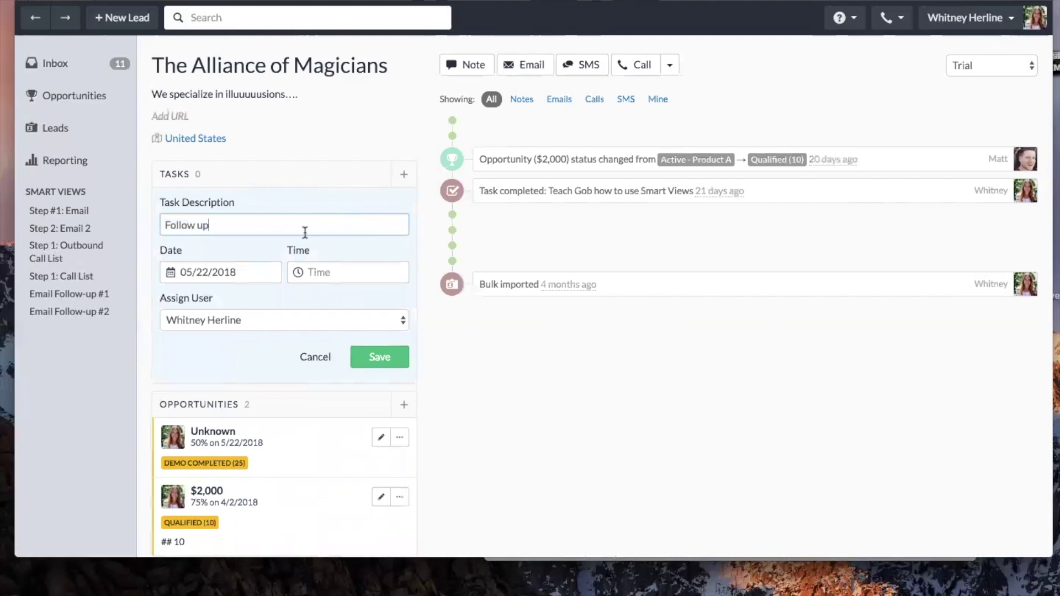
click(245, 325)
click(244, 303)
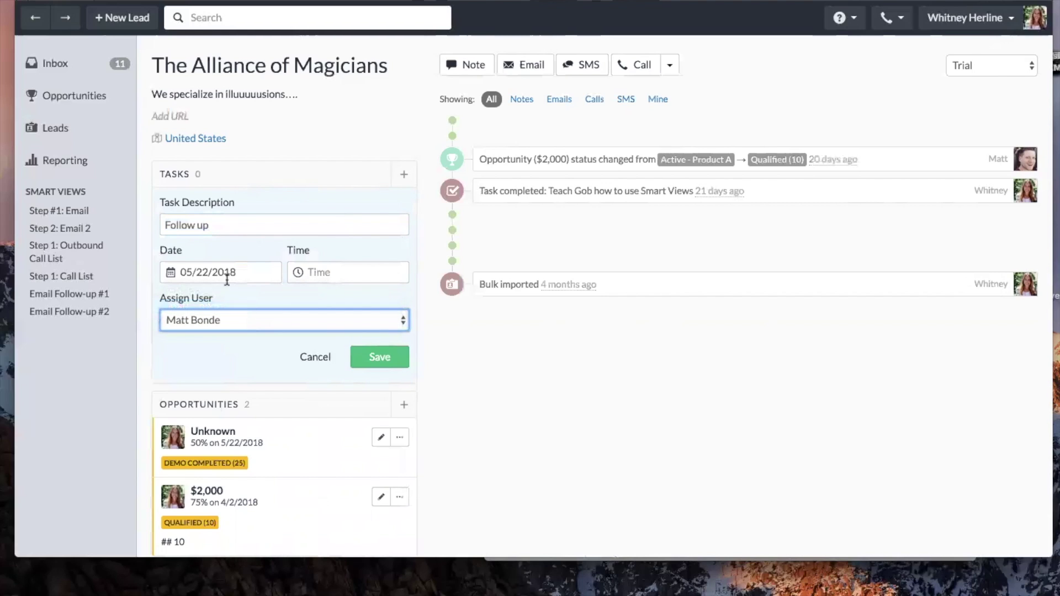
click(371, 349)
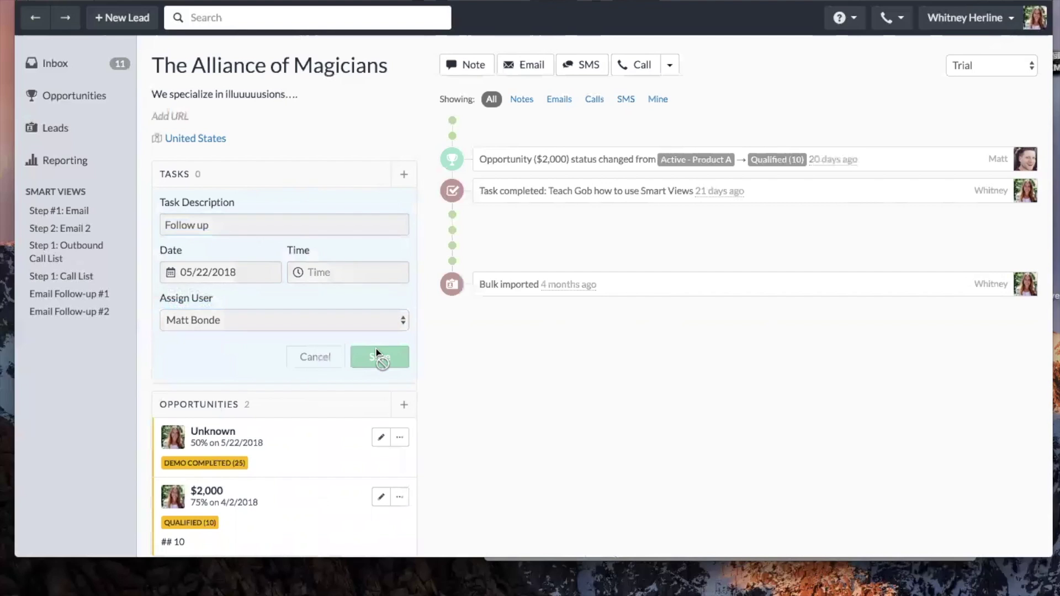
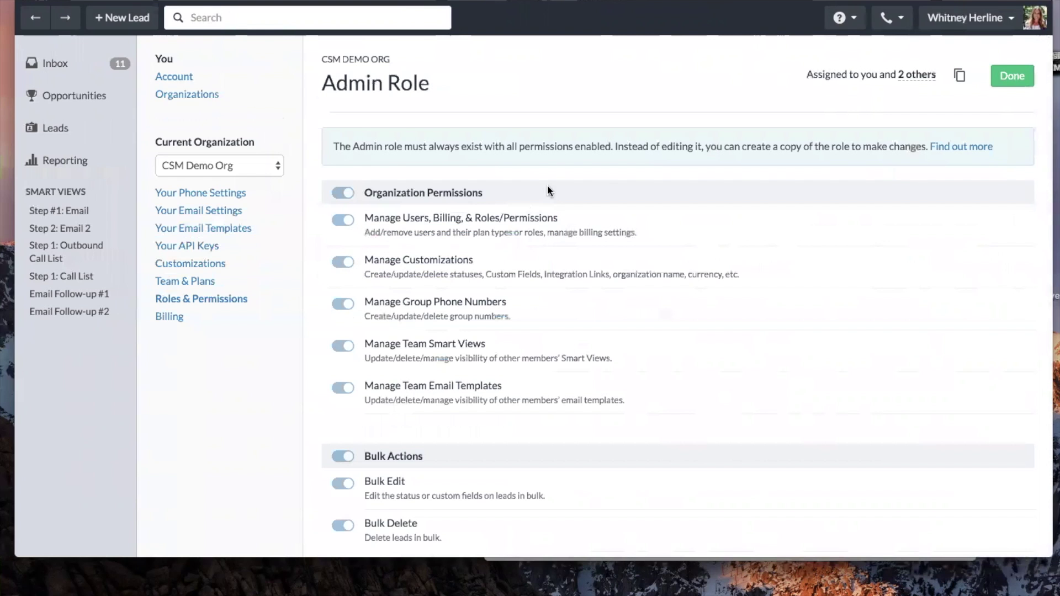
Open the New Restricted User role and examine its organization, bulk action, lead and activity permissions, briefly toggling Bulk Import.
click(210, 301)
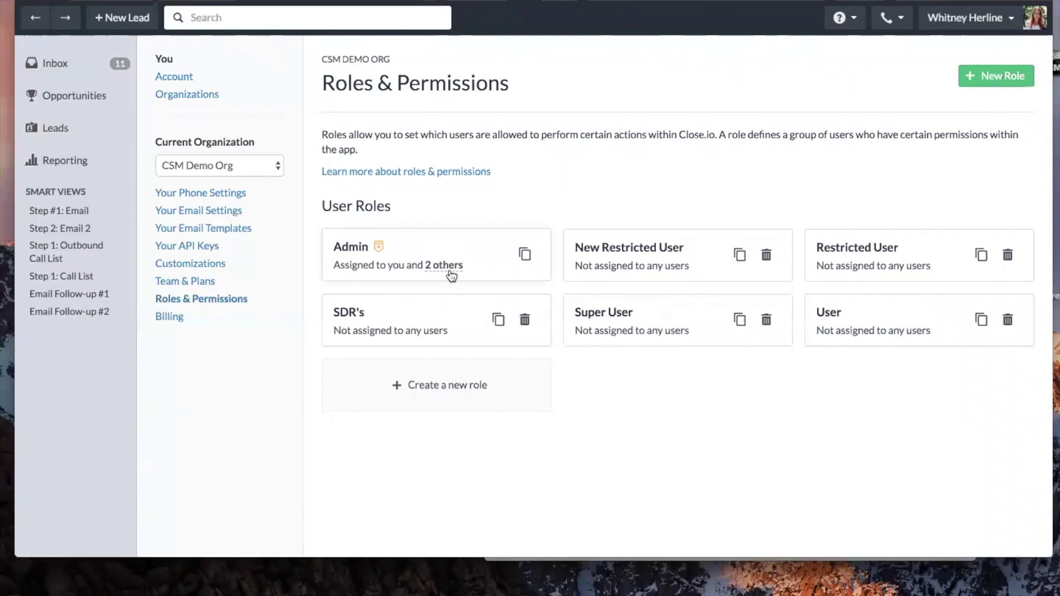
click(642, 270)
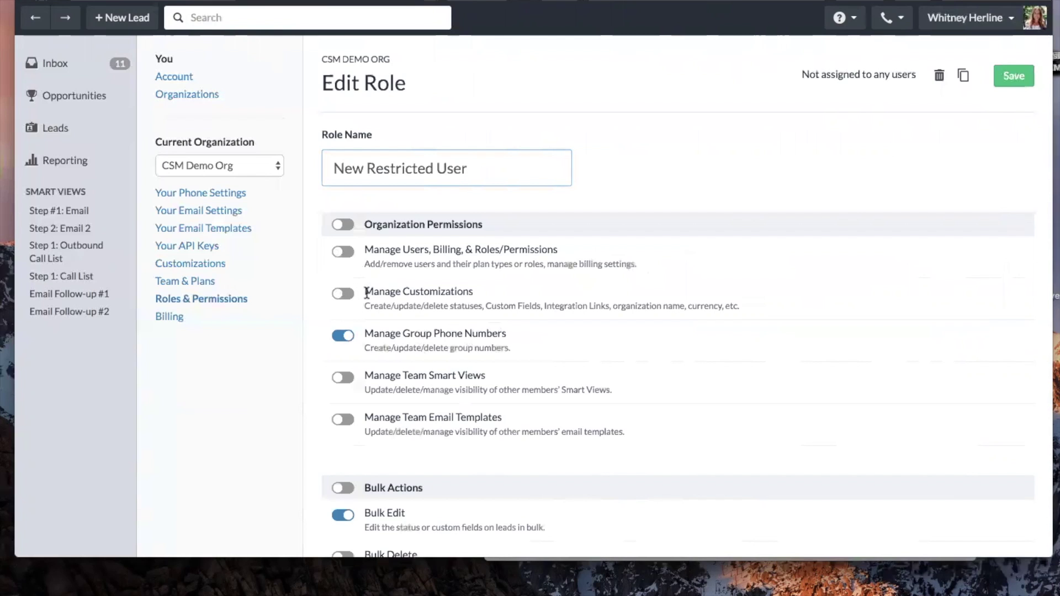
scroll(363, 296, down, 5)
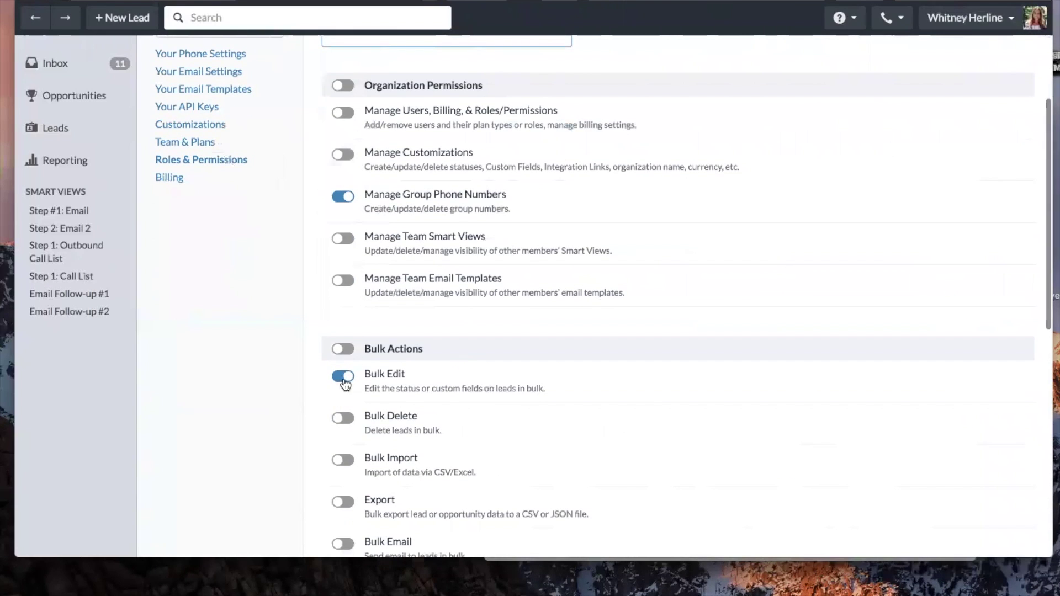
scroll(348, 380, down, 2)
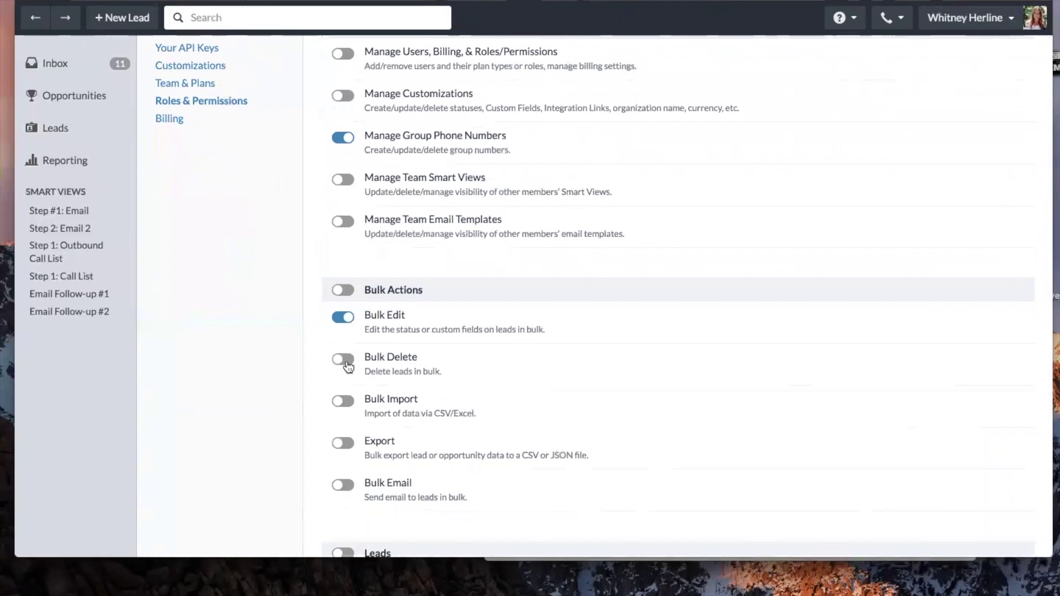
scroll(345, 407, down, 1)
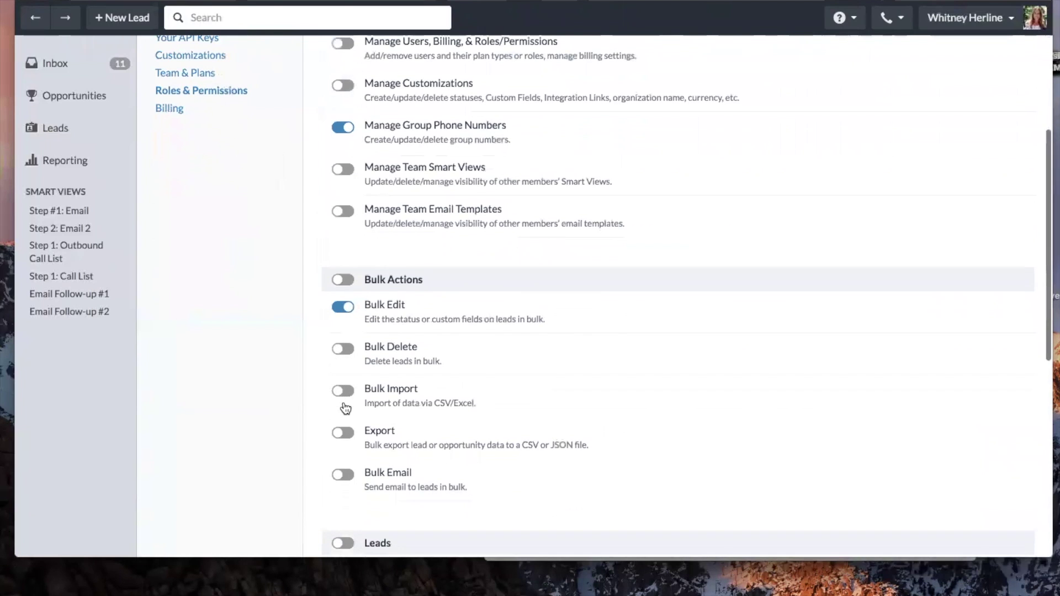
click(342, 392)
click(342, 392)
scroll(342, 393, down, 5)
scroll(343, 393, down, 4)
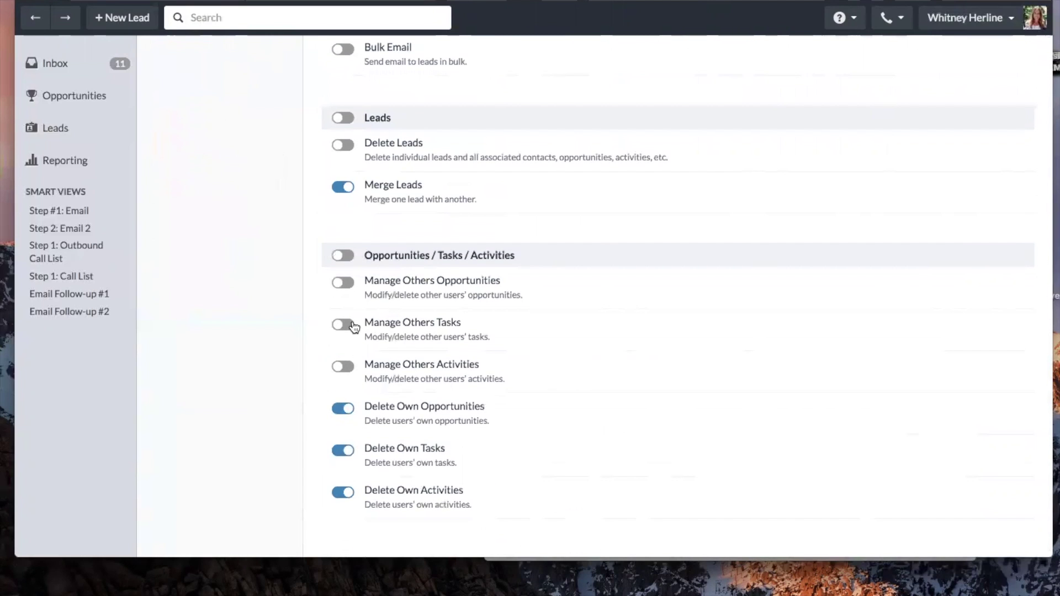
scroll(356, 315, up, 1)
scroll(355, 313, up, 13)
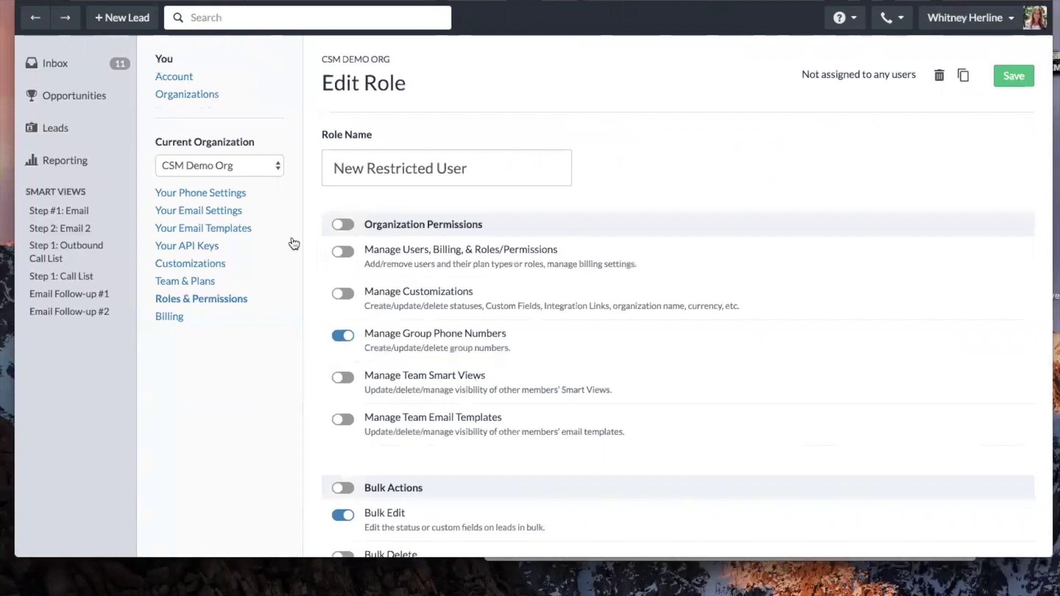
Change the first member's role to Super User in Team & Plans and save the membership.
click(231, 302)
click(210, 283)
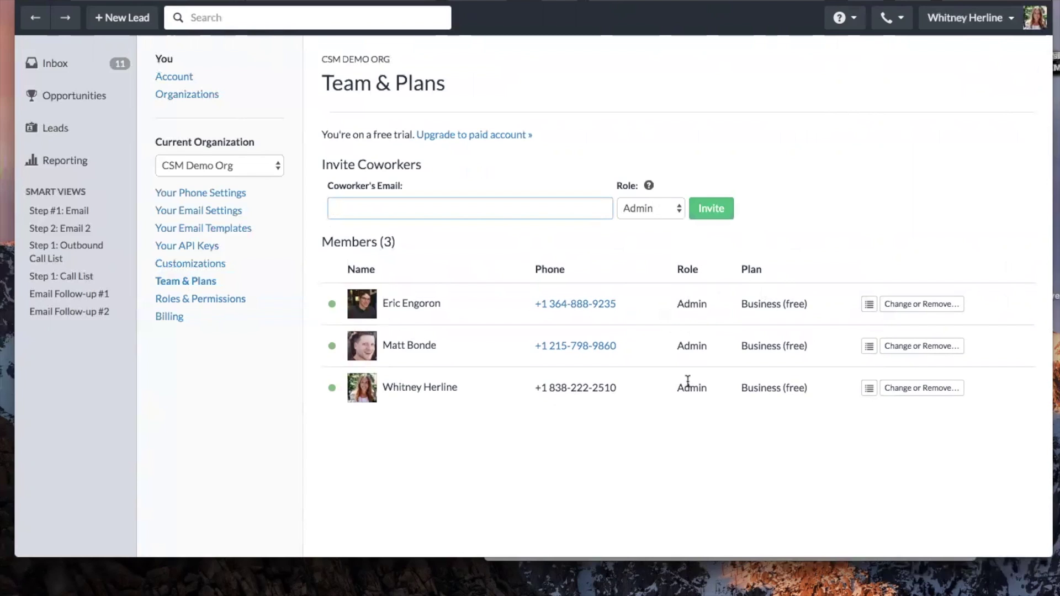
click(906, 309)
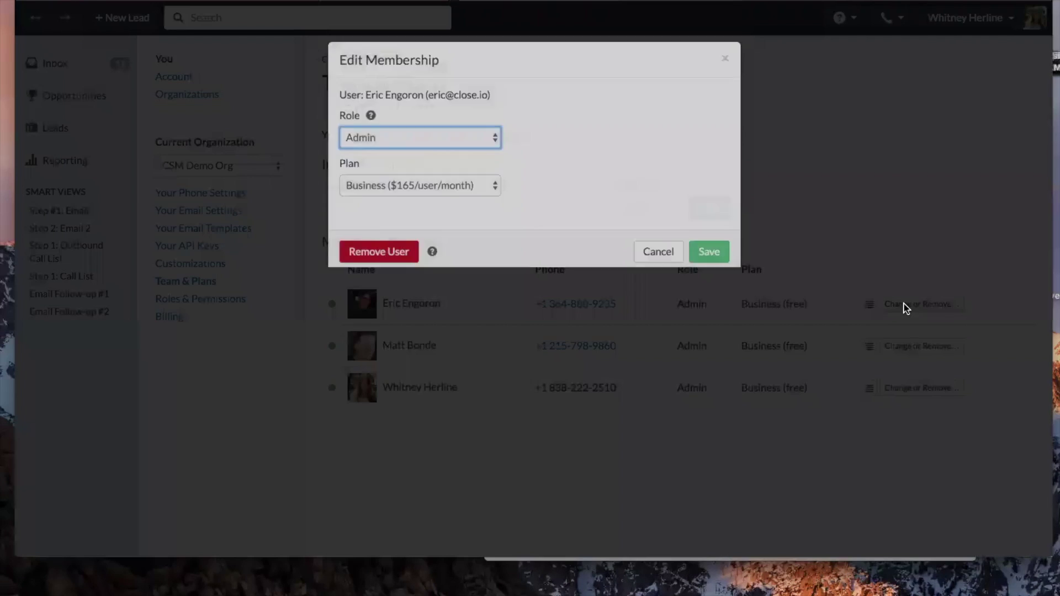
click(406, 153)
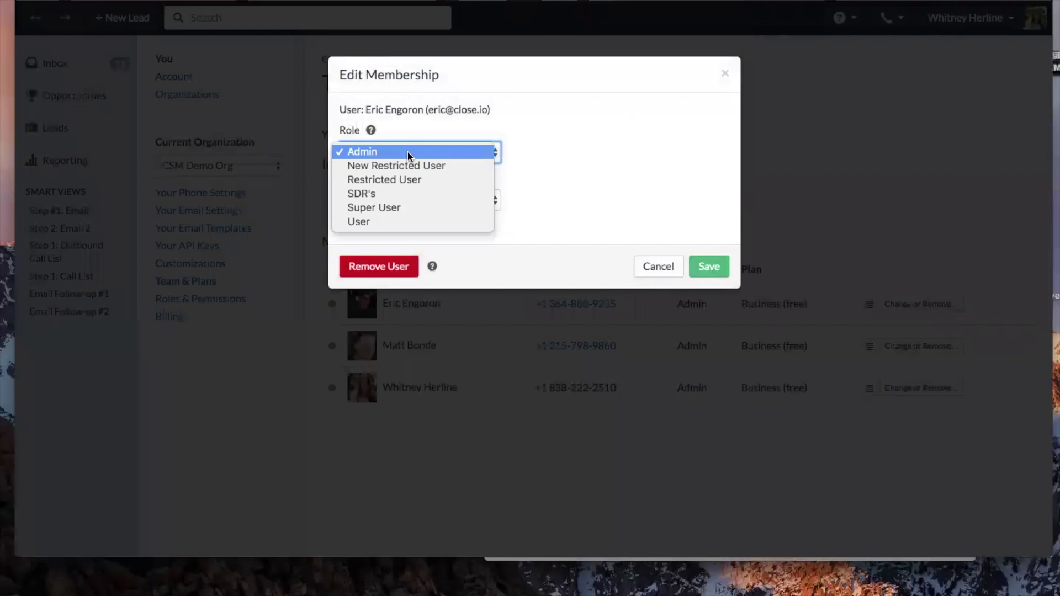
click(406, 208)
click(705, 266)
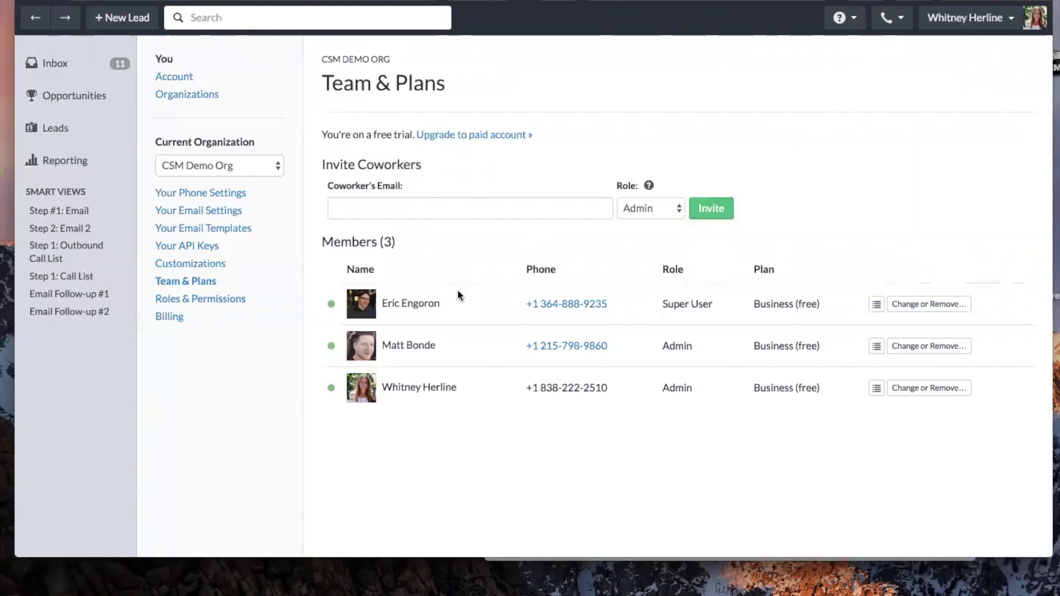
key(ctrl+Right)
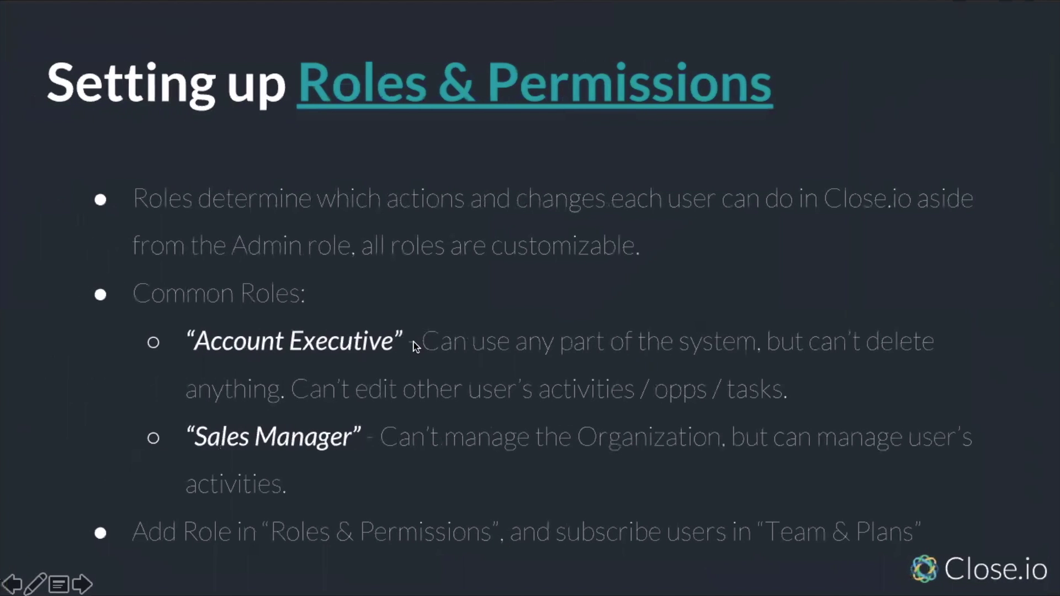
key(Right)
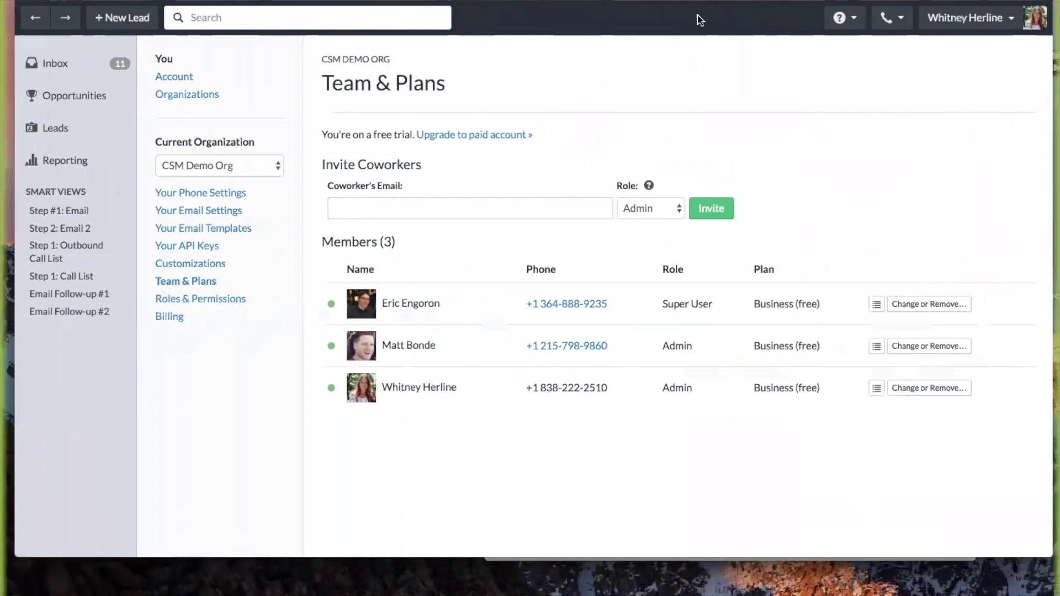
Open the Lead Importer and examine the list of CRMs available to import from, without choosing one.
click(951, 26)
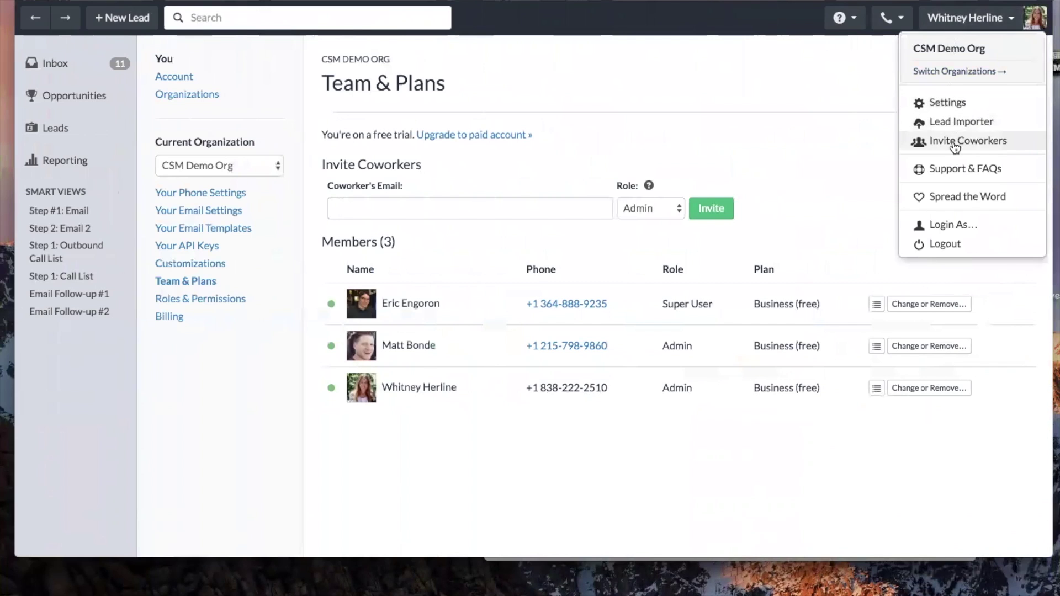
click(952, 124)
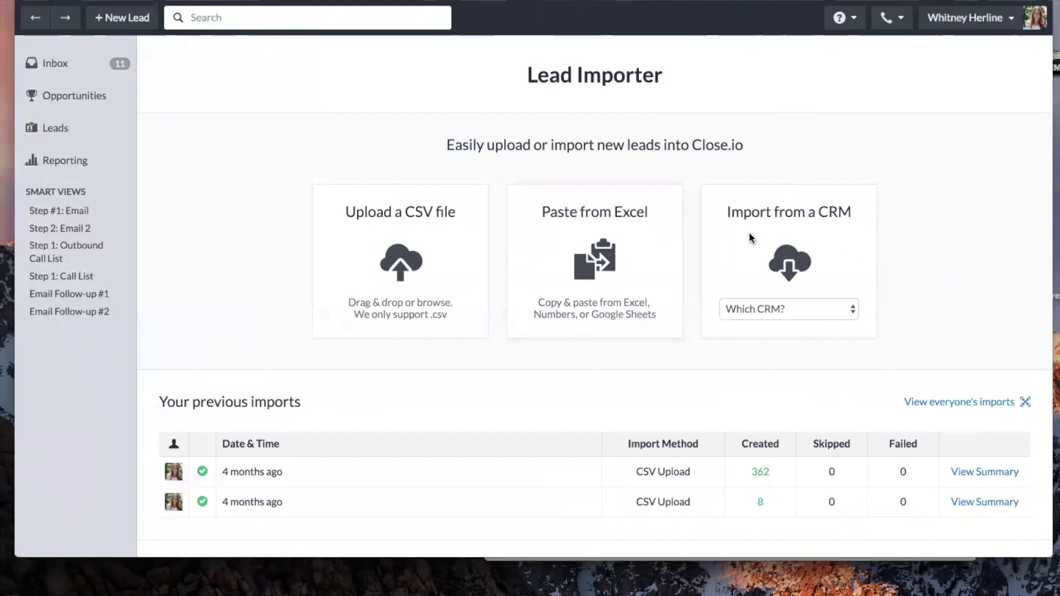
click(764, 310)
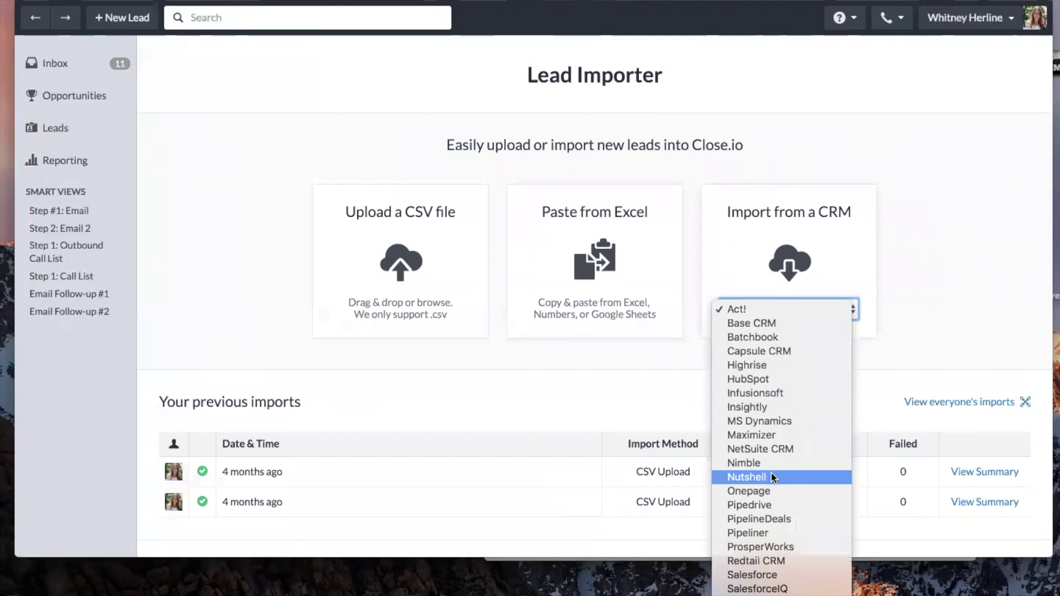
scroll(771, 469, down, 2)
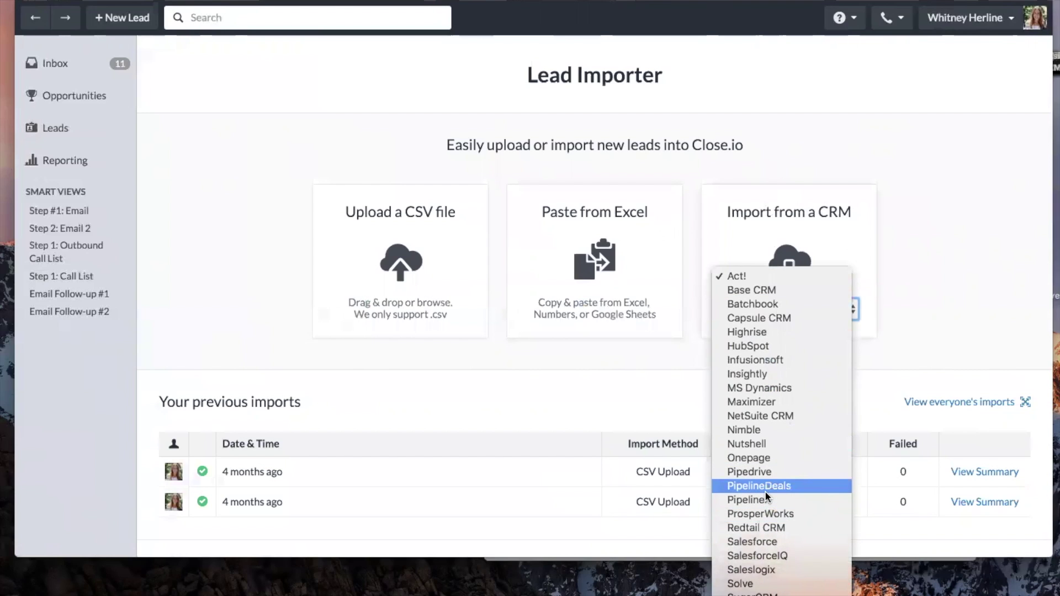
click(912, 328)
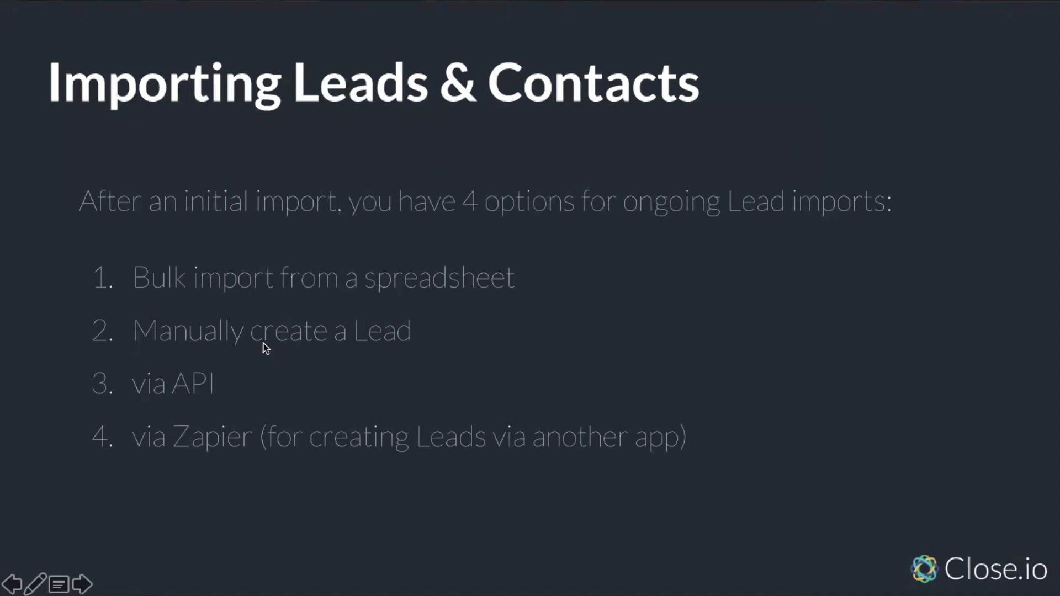
Return from the slides to Close.io, view the form for manually creating a new lead, and cancel it.
key(ctrl+Right)
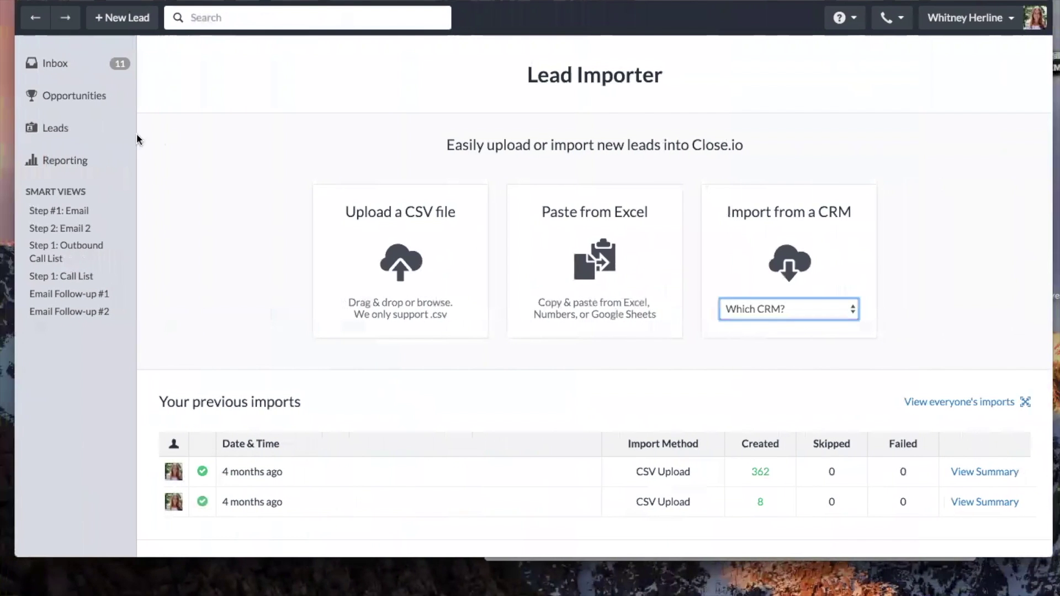
click(139, 22)
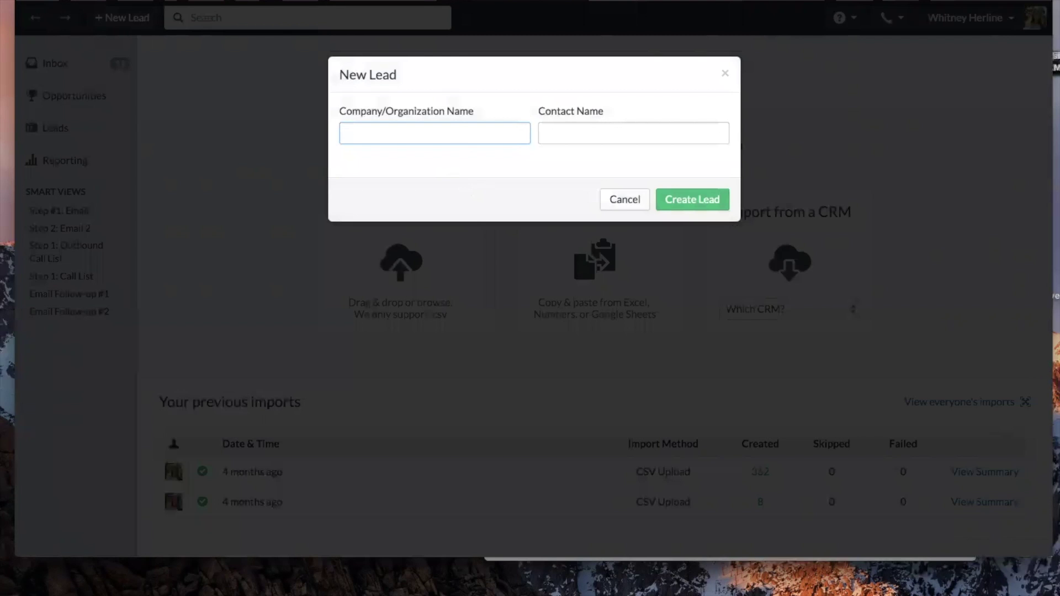
click(627, 204)
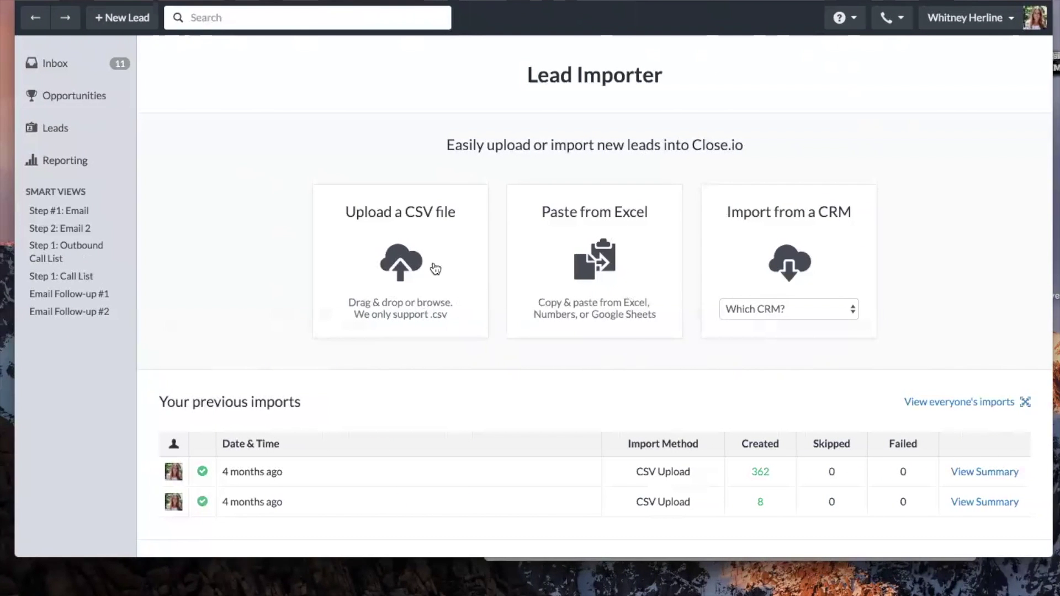
key(ctrl+Left)
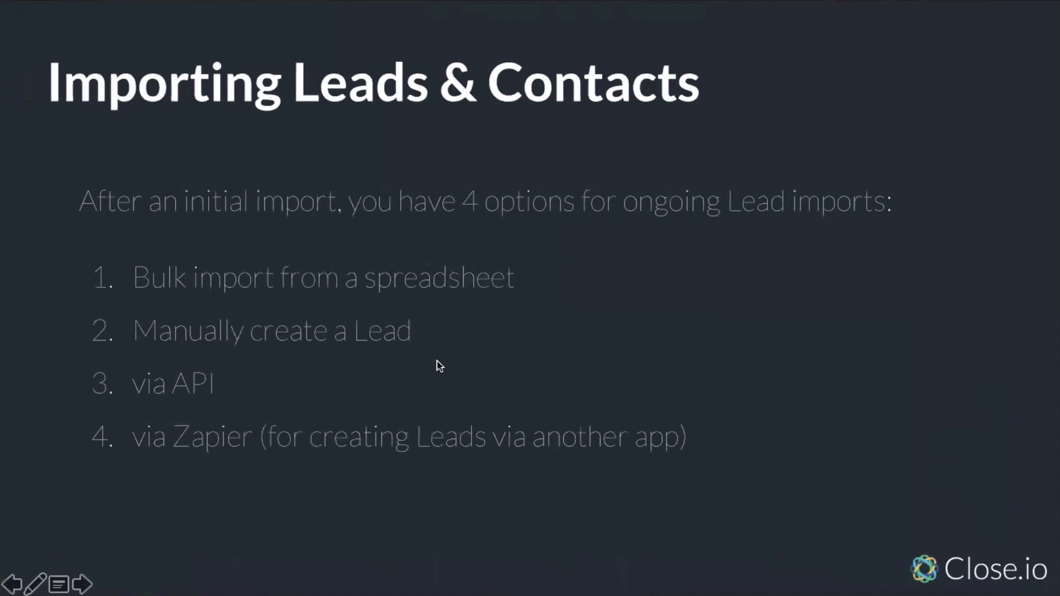
key(Right)
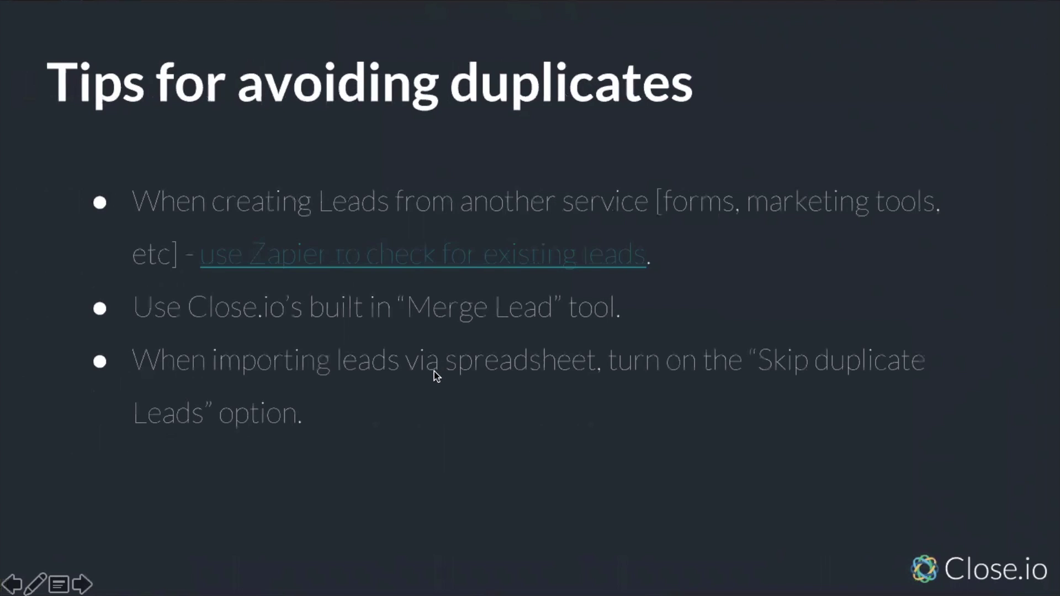
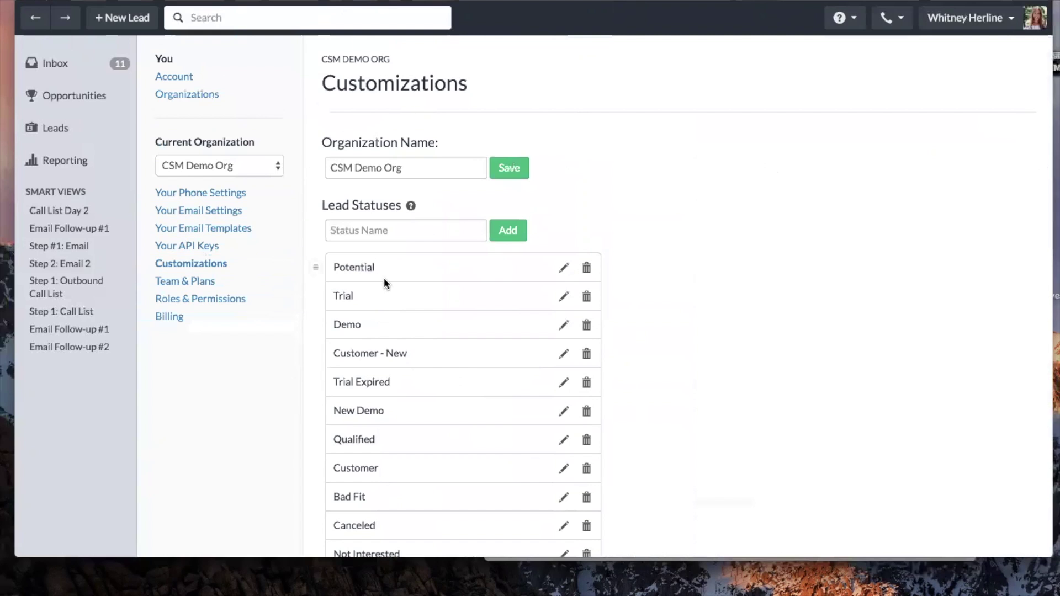
Review the organization's opportunity statuses and custom fields, particularly the Lead Owner user field, and switch back to the slides.
scroll(360, 343, down, 10)
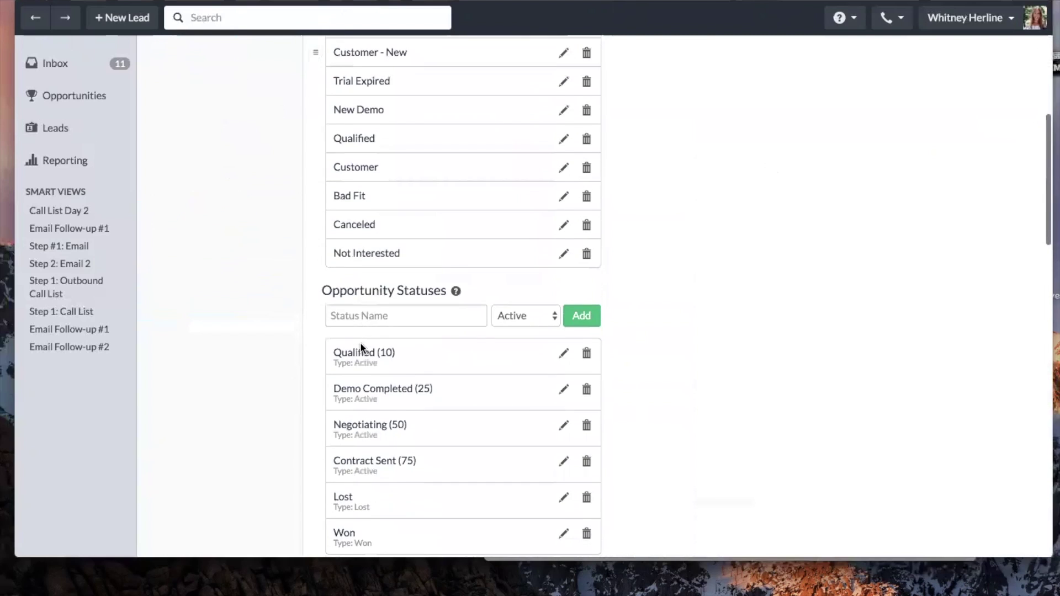
scroll(386, 431, down, 2)
click(415, 479)
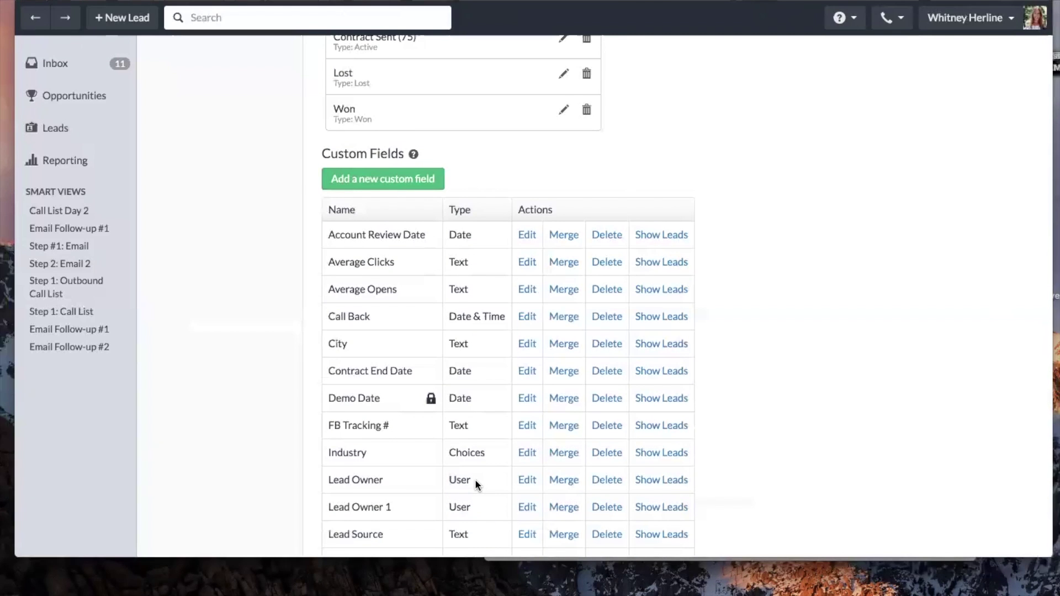
mouse_move(334, 478)
mouse_down()
mouse_move(393, 479)
mouse_move(328, 479)
mouse_up()
click(393, 479)
scroll(328, 479, up, 15)
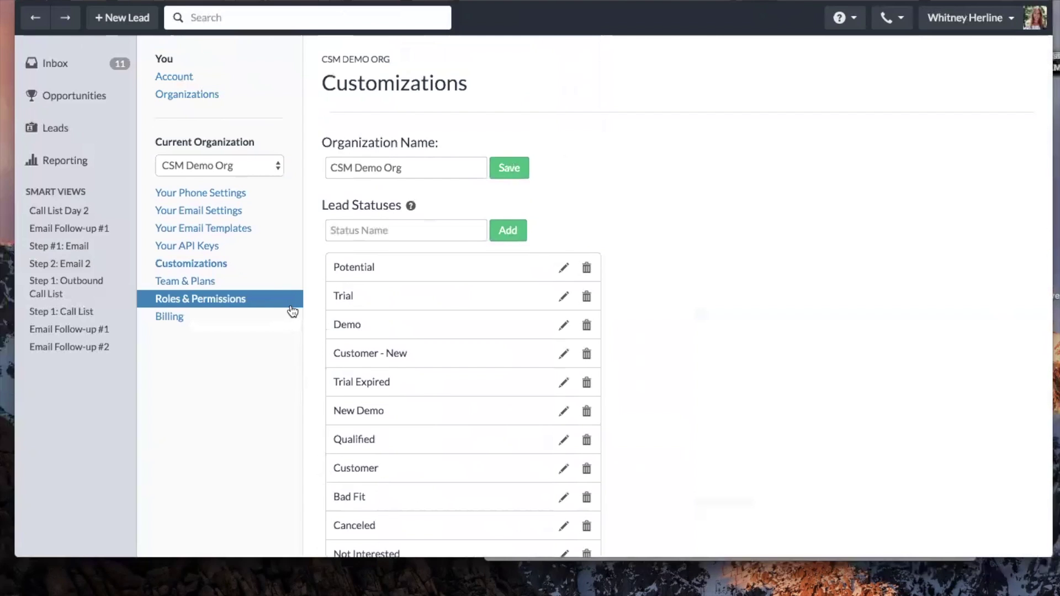
key(ctrl+Left)
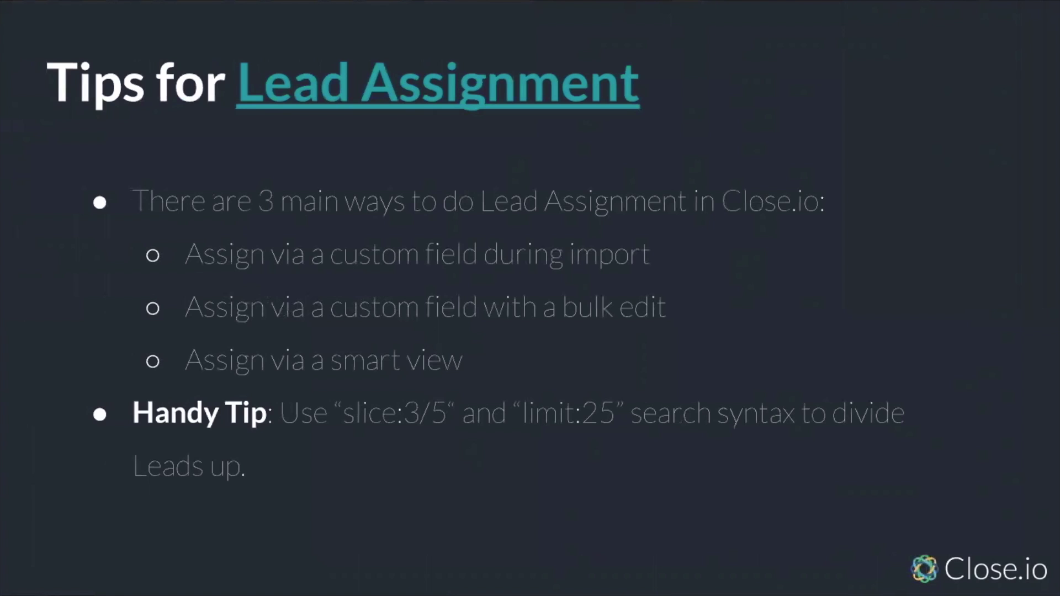
Switch from the slides to Close.io, show all leads, and filter them to the current status Trial.
key(ctrl+Right)
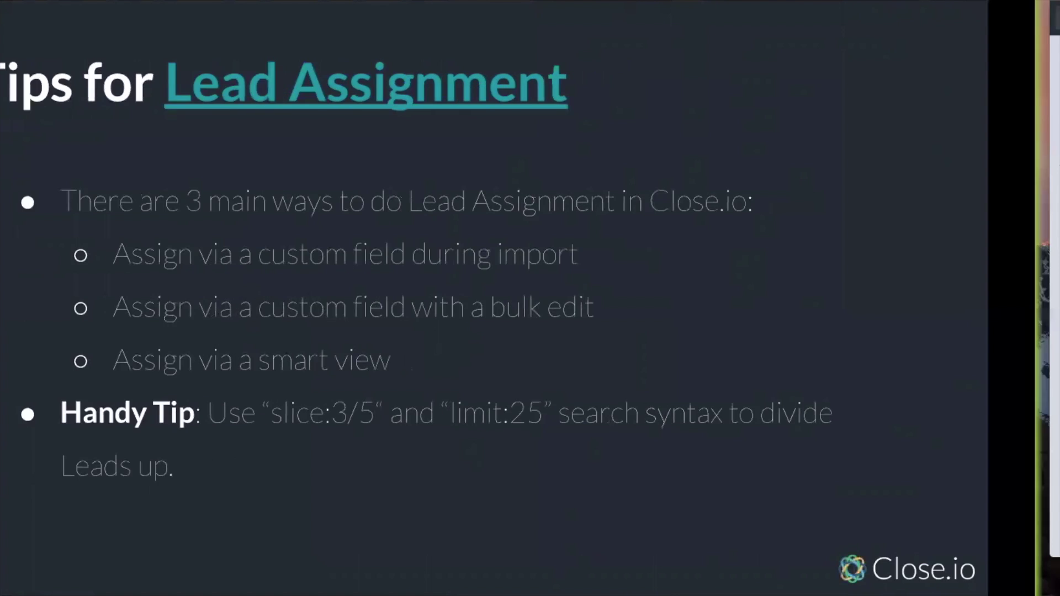
click(84, 133)
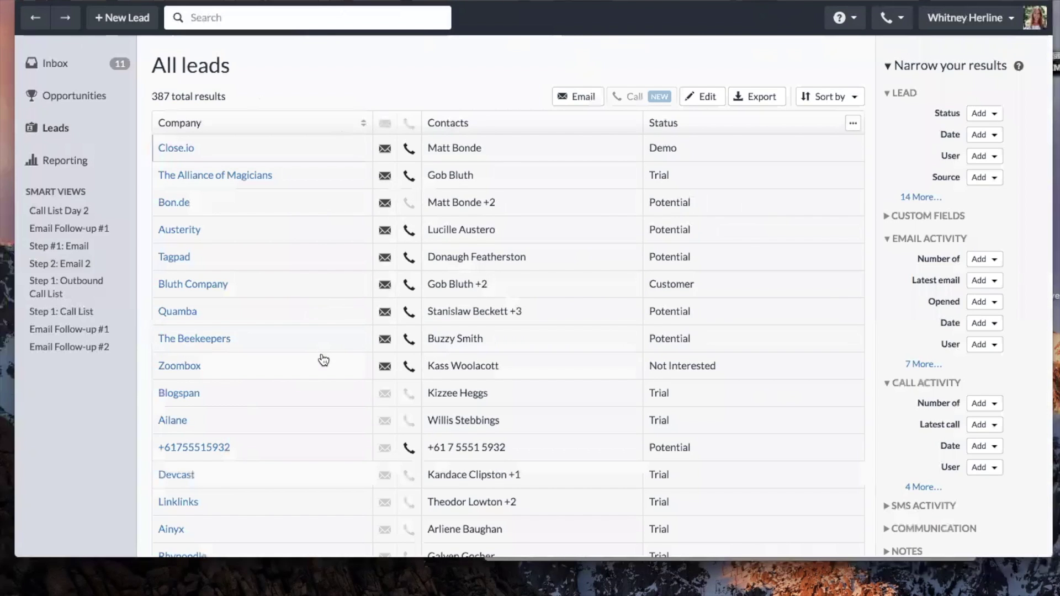
click(988, 113)
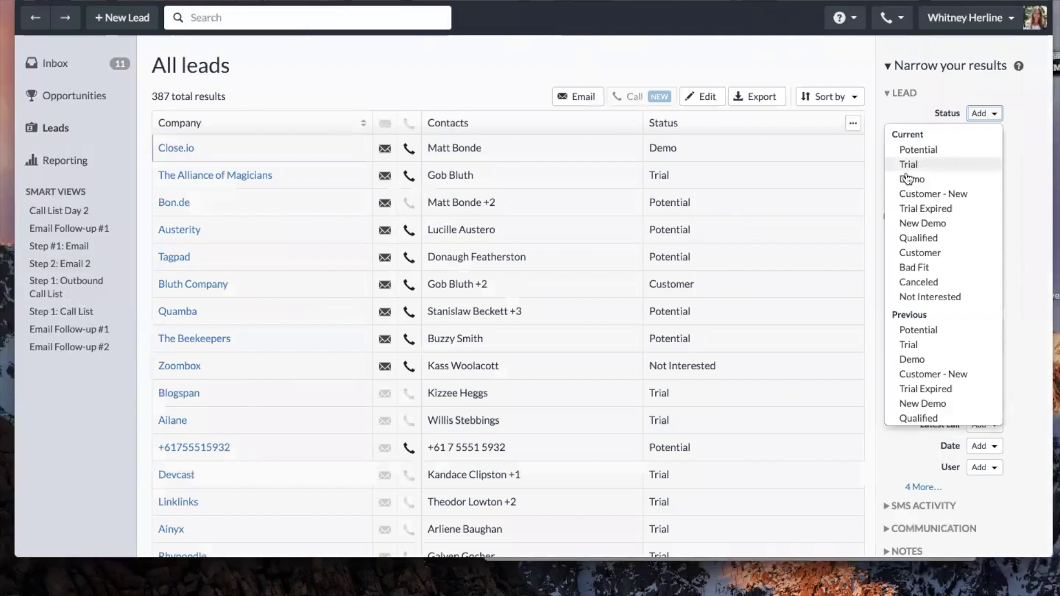
click(911, 165)
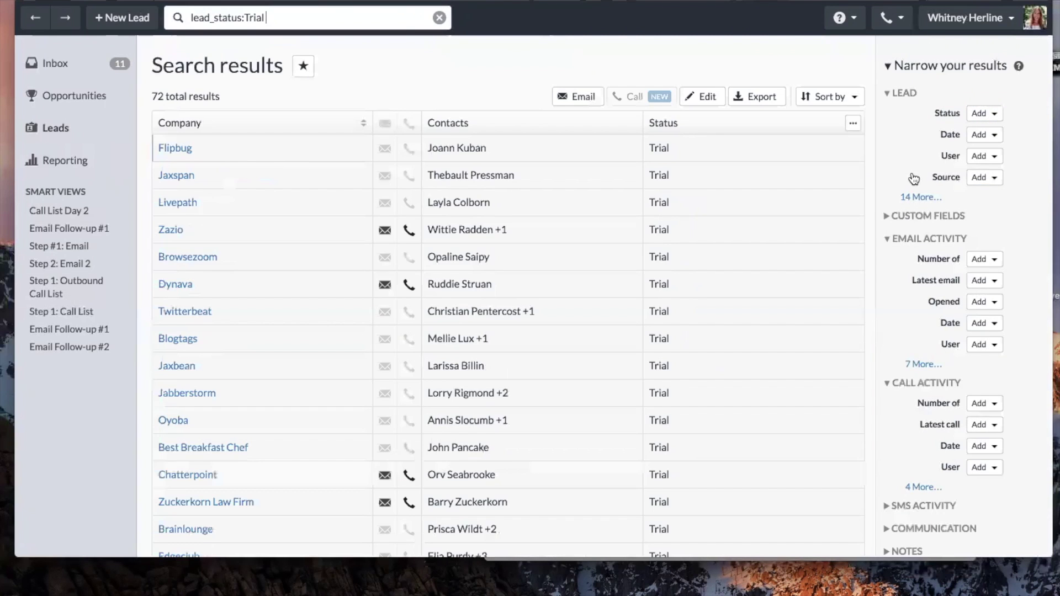
drag(304, 8, 187, 11)
click(237, 65)
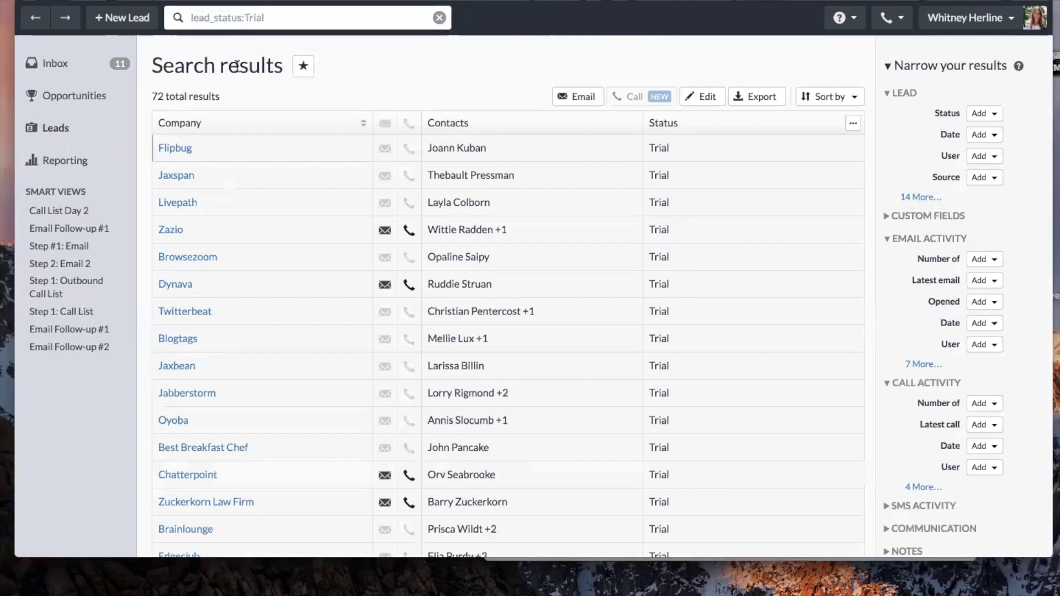
Set up a bulk update assigning a team member as Lead Owner of all Trial leads, and cancel without applying it.
click(691, 98)
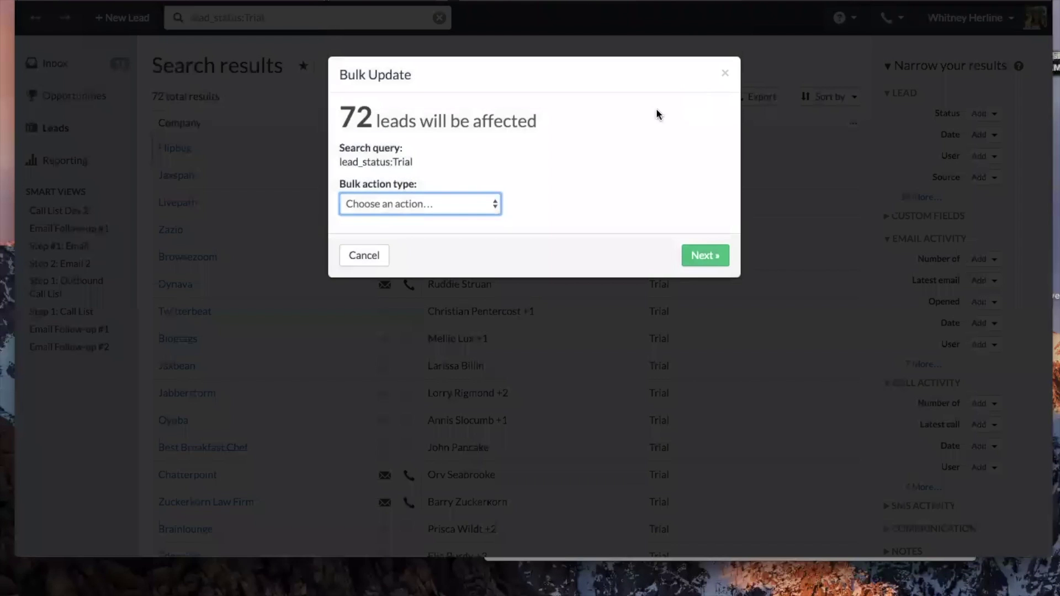
click(463, 201)
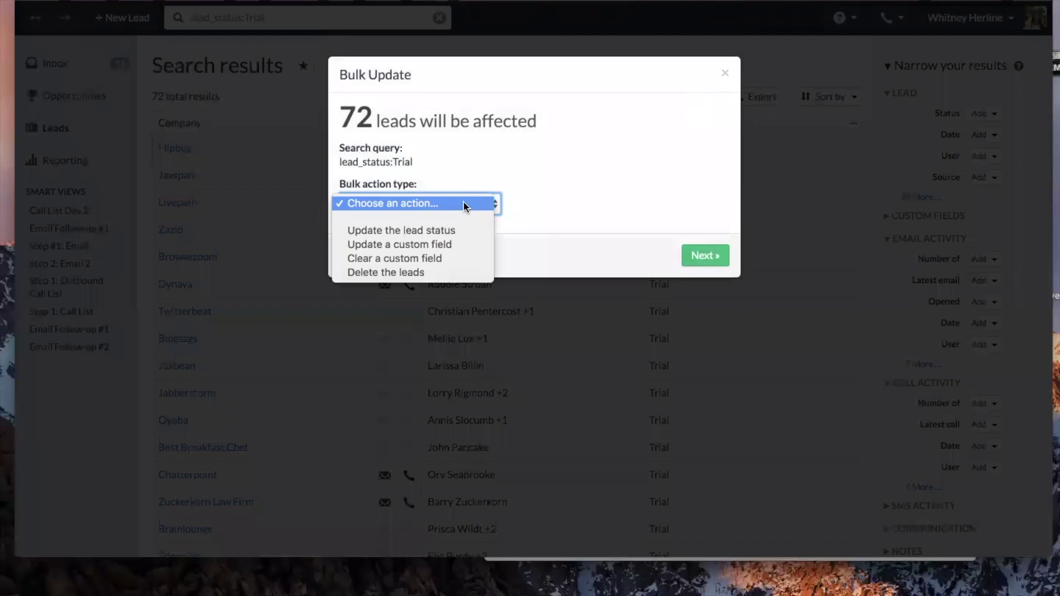
click(459, 244)
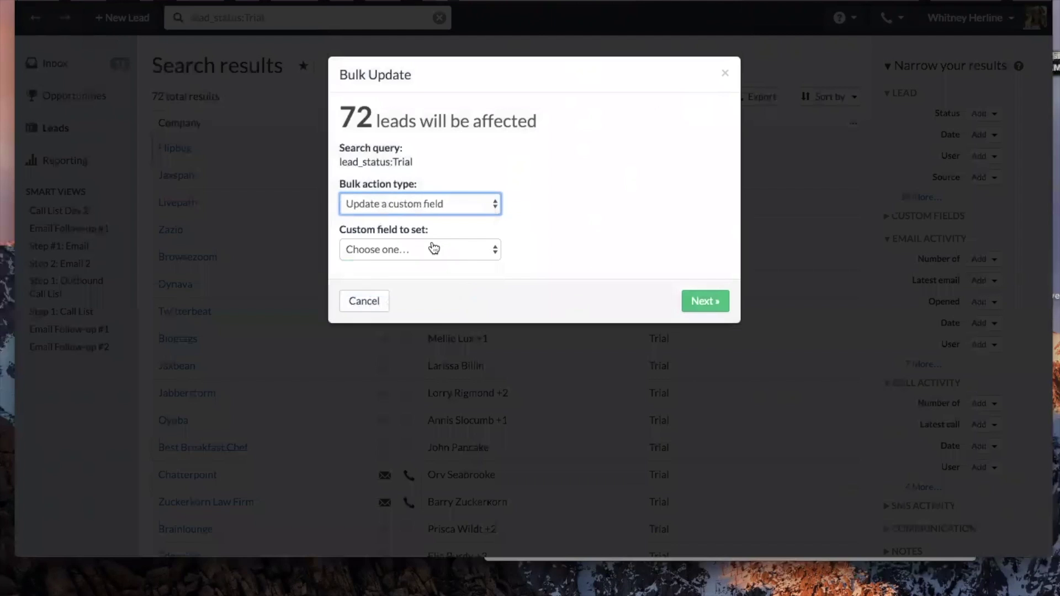
click(429, 248)
click(424, 406)
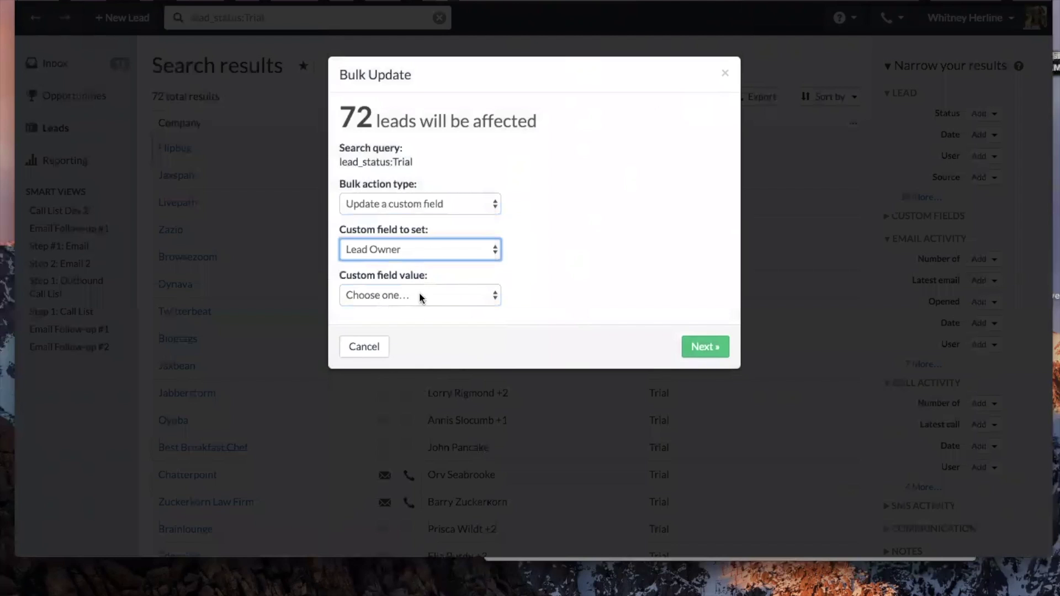
click(419, 295)
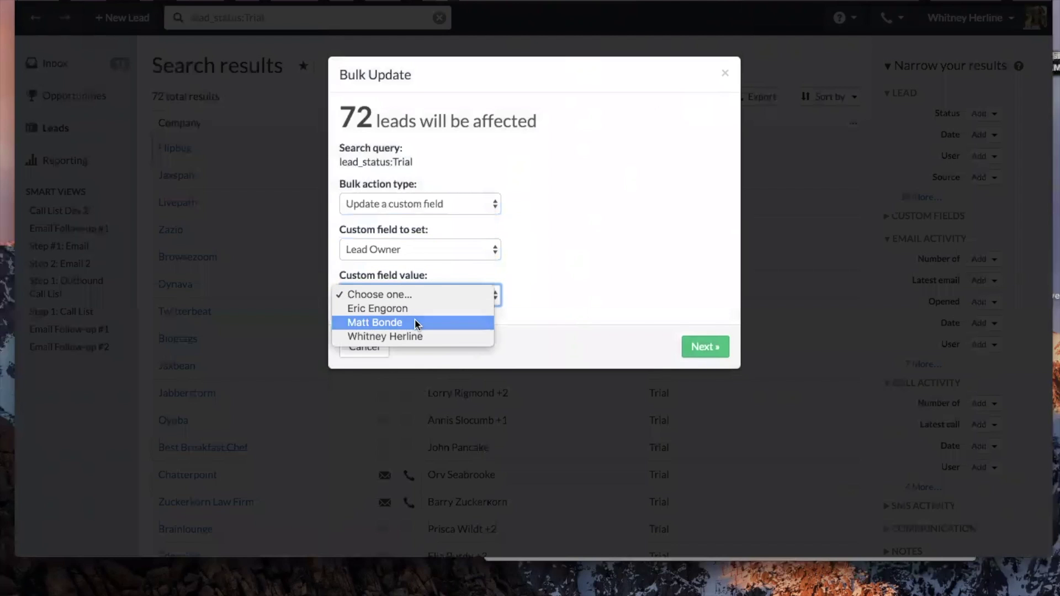
click(415, 323)
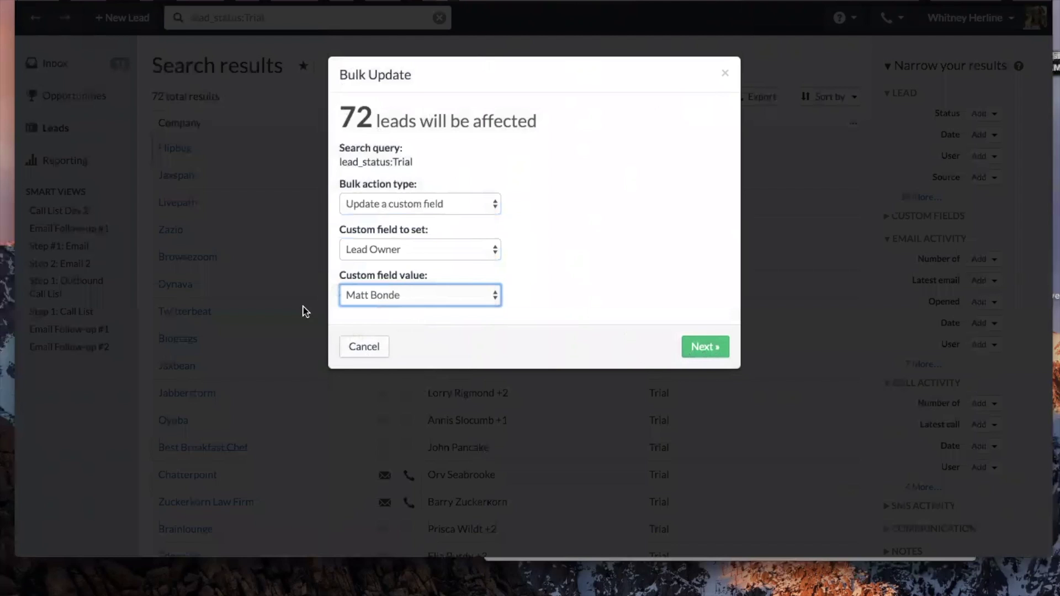
click(367, 352)
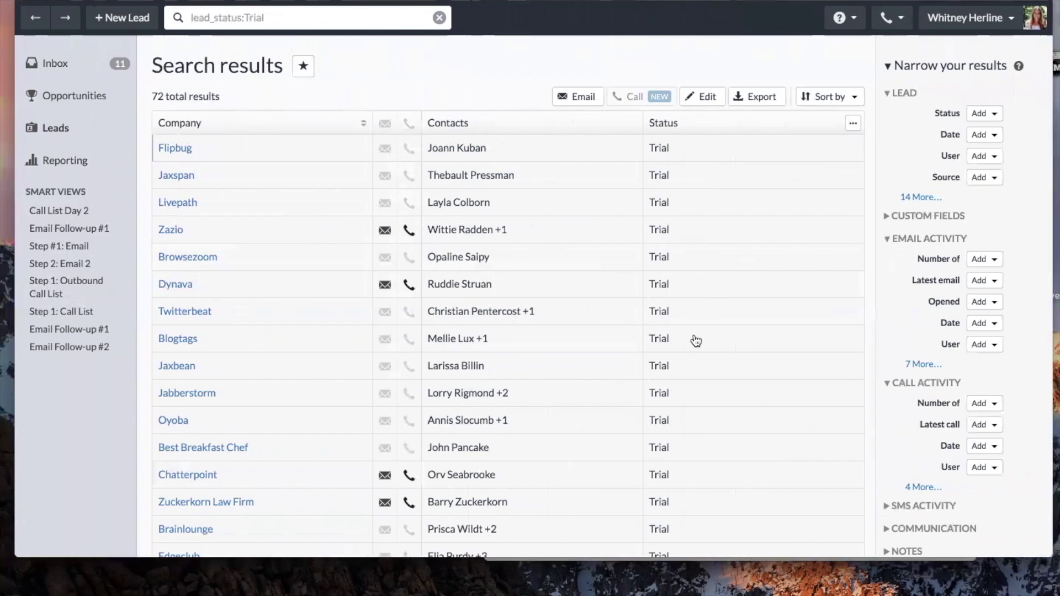
Save the Trial lead search as a smart view named after the team member's leads, shared with one specific user.
click(274, 18)
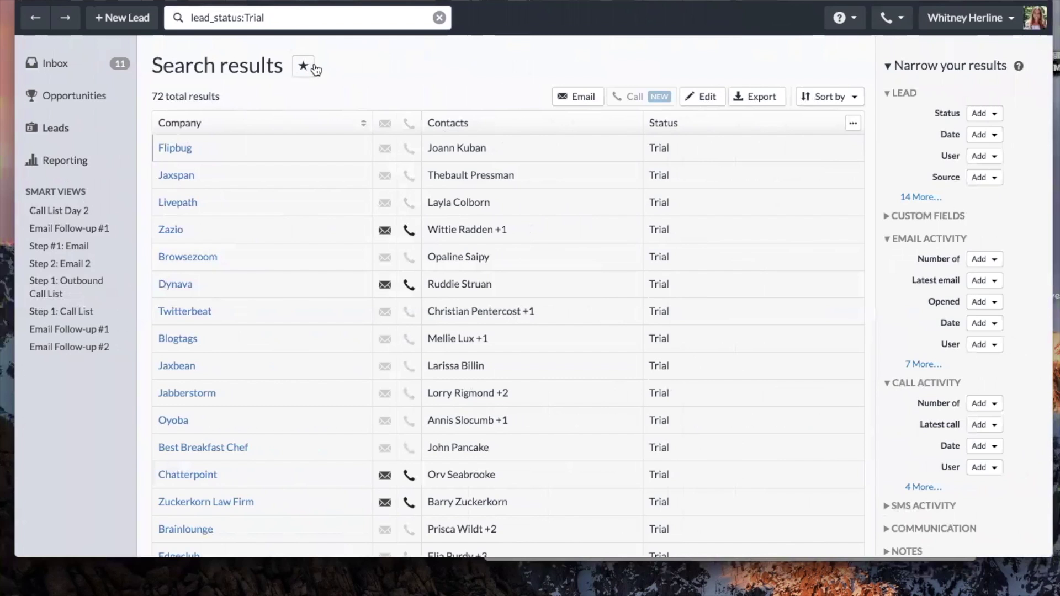
click(304, 65)
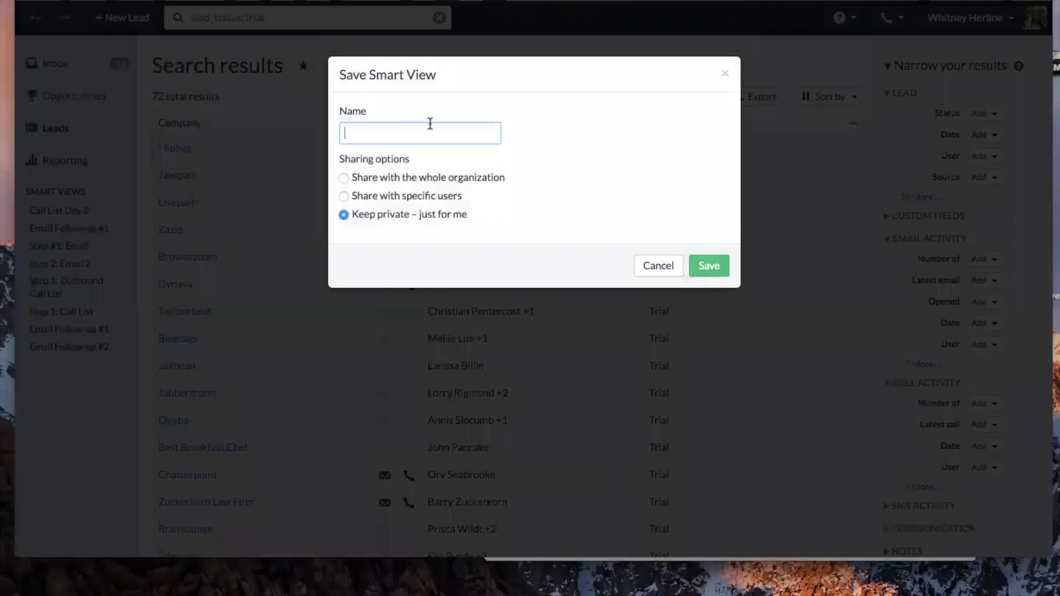
text(Matt's Leads)
click(427, 196)
click(386, 277)
click(718, 332)
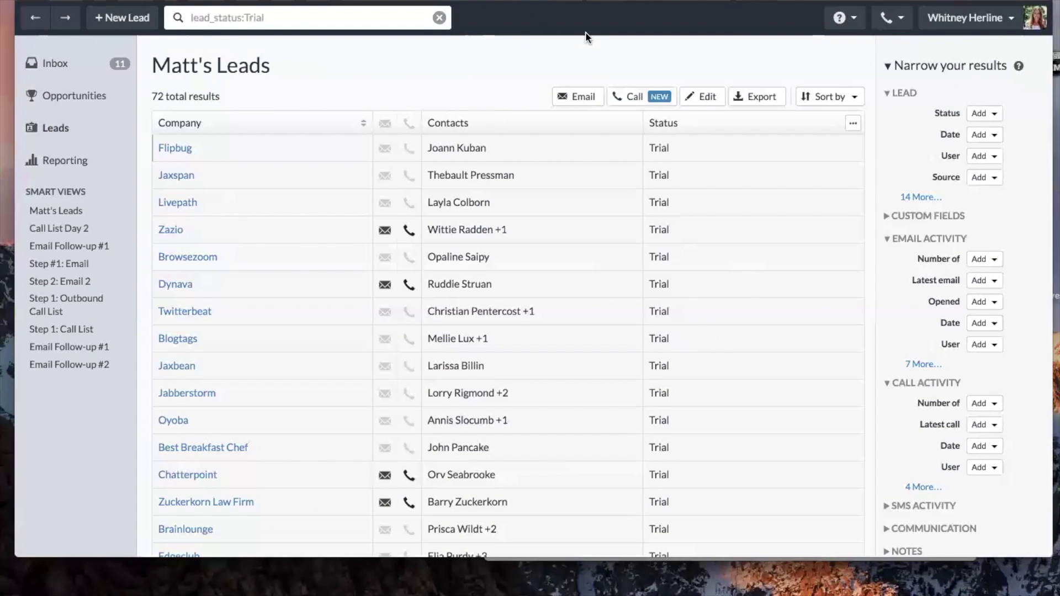
Narrow the Trial lead search to the first half of the leads with slice:1/2.
click(47, 219)
click(277, 10)
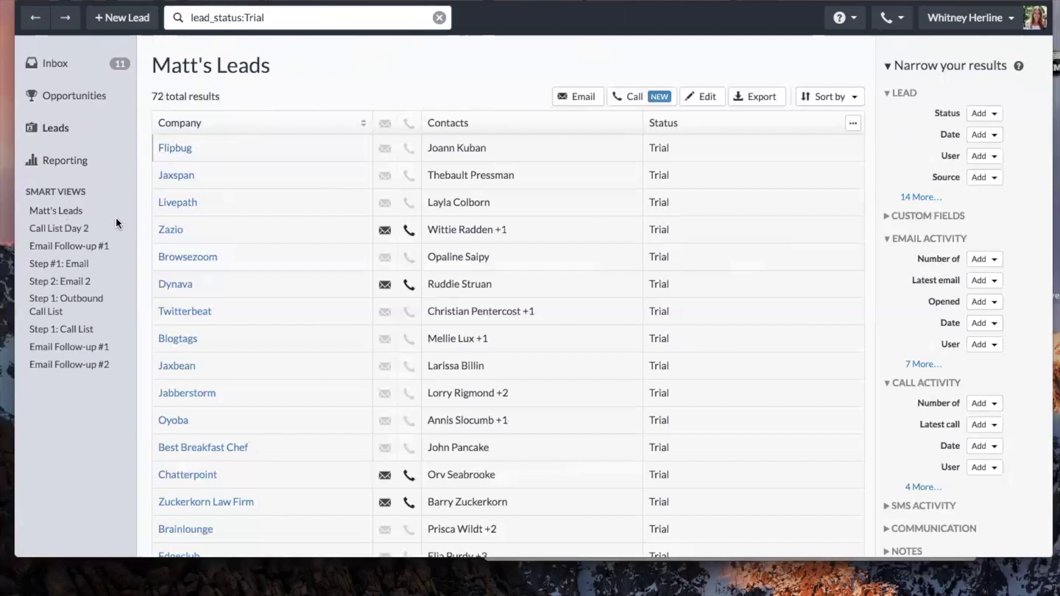
key(ctrl+Left)
drag(272, 17, 189, 14)
click(282, 15)
key(Return)
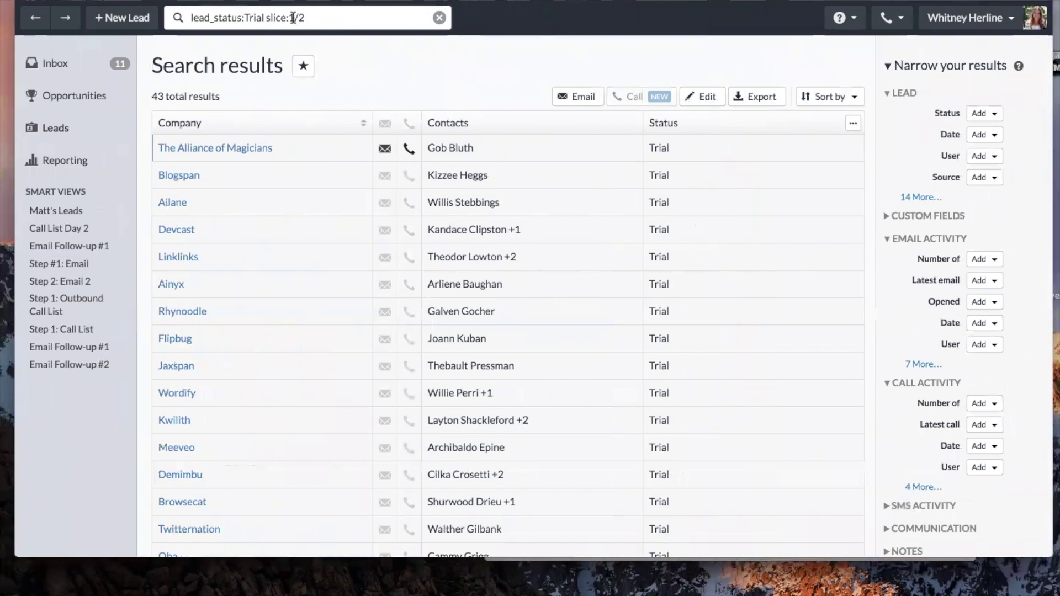
Set up a bulk update assigning a team member as Lead Owner of the slice:1/2 leads, and cancel it.
click(701, 96)
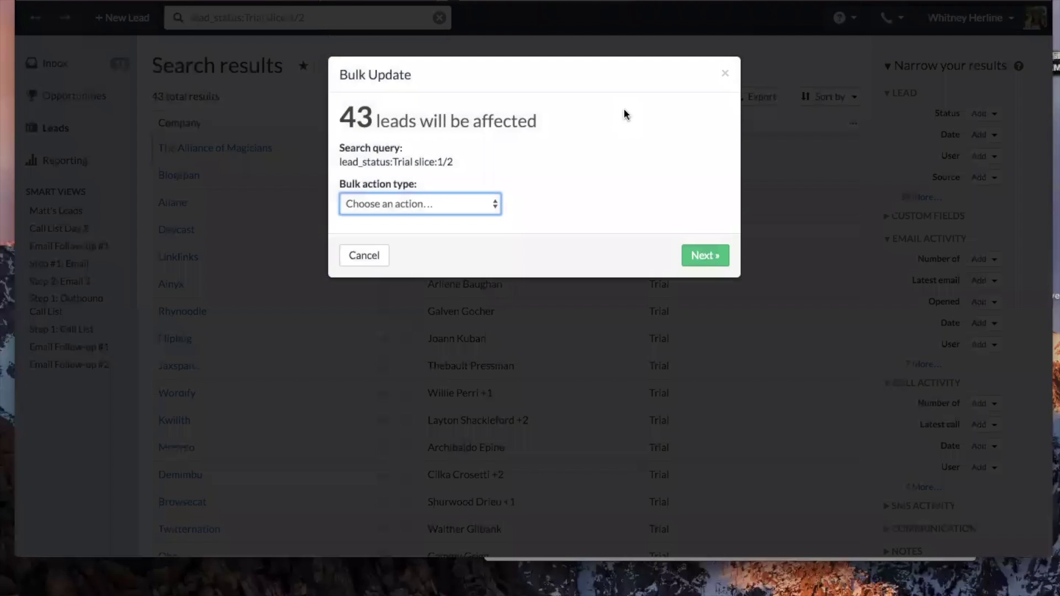
click(402, 204)
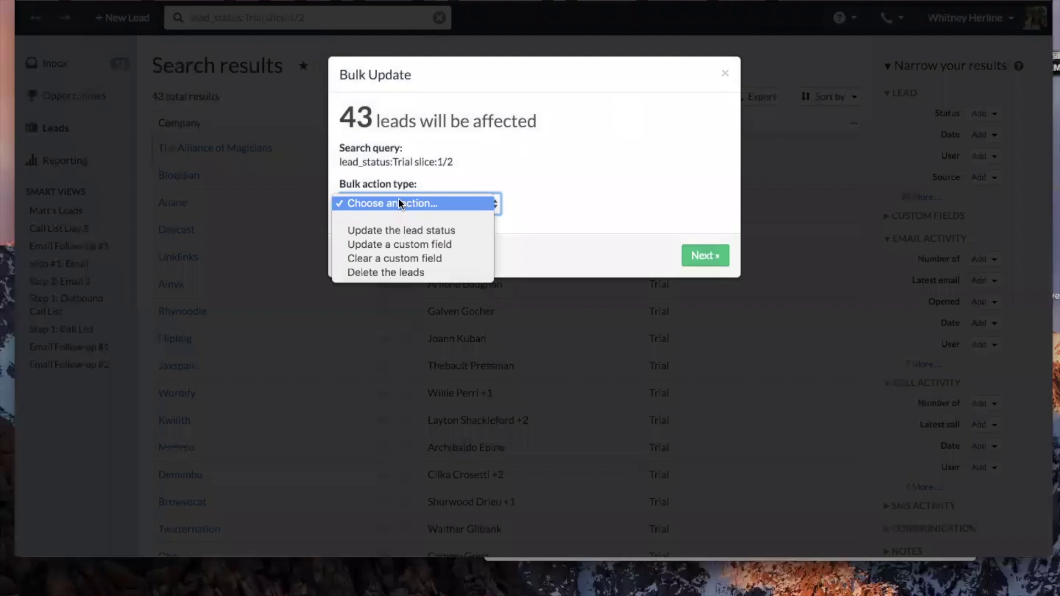
key(Escape)
click(403, 249)
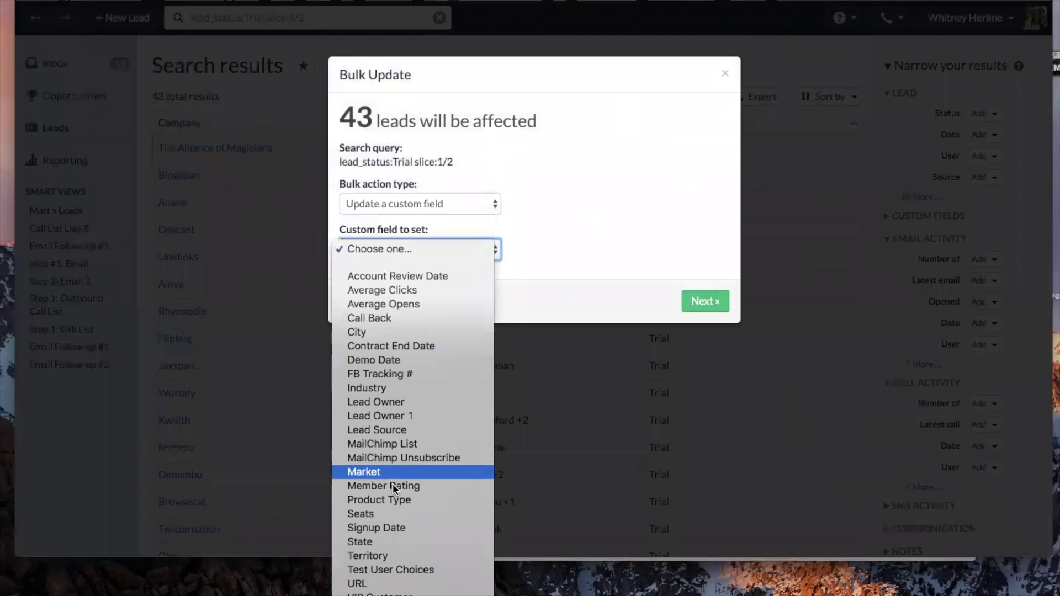
click(406, 402)
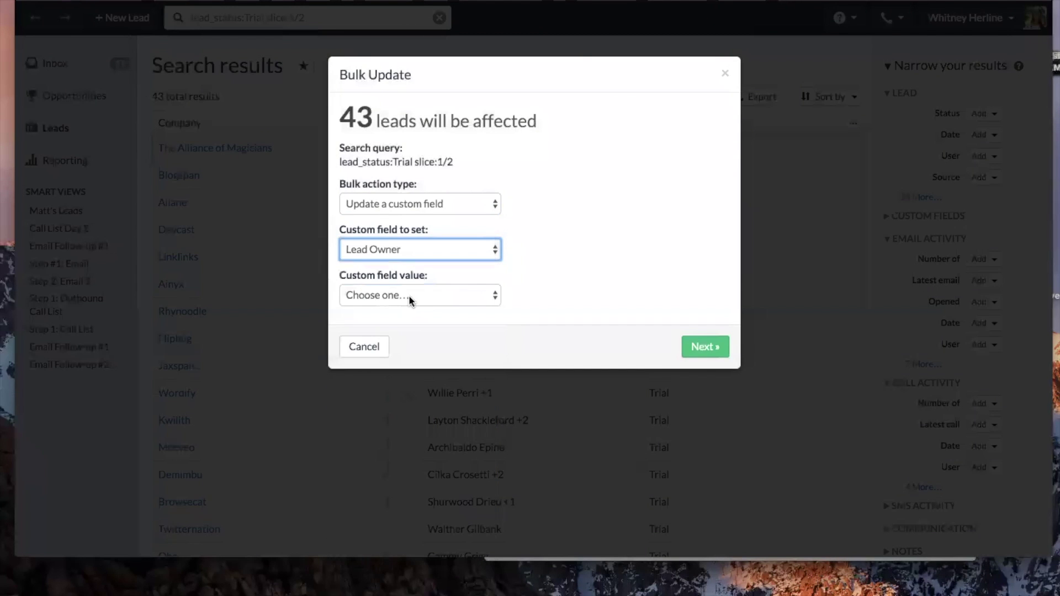
click(408, 295)
click(404, 322)
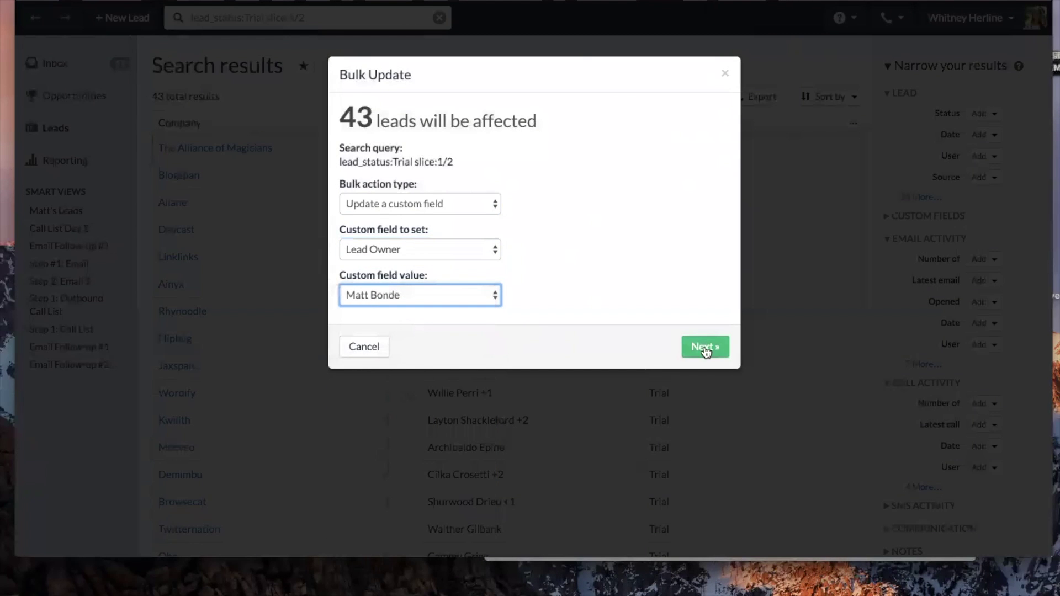
click(381, 357)
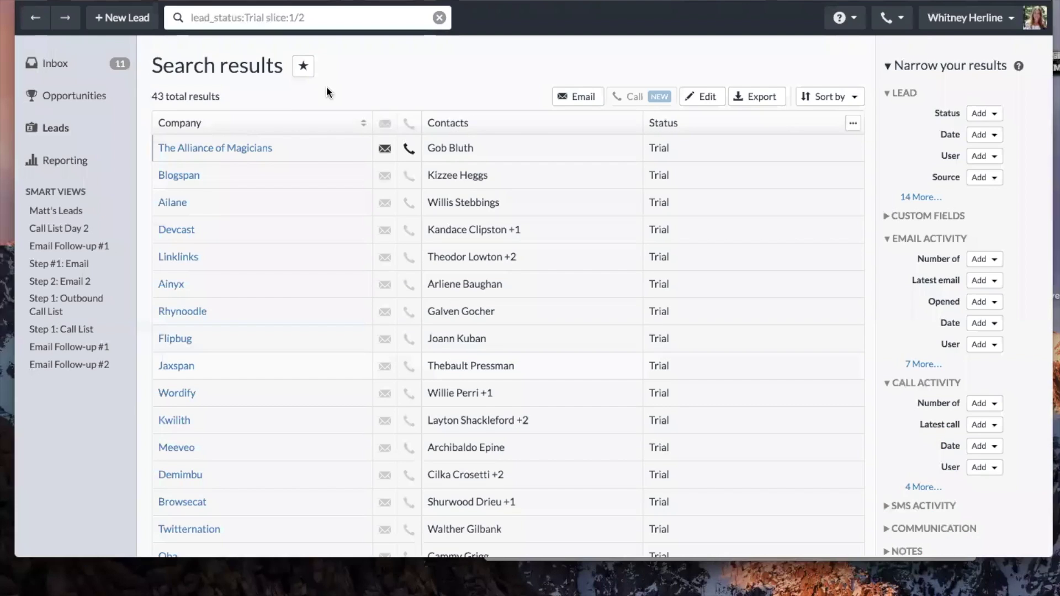
Change the lead search to the second half of the Trial leads with slice:2/2.
click(293, 18)
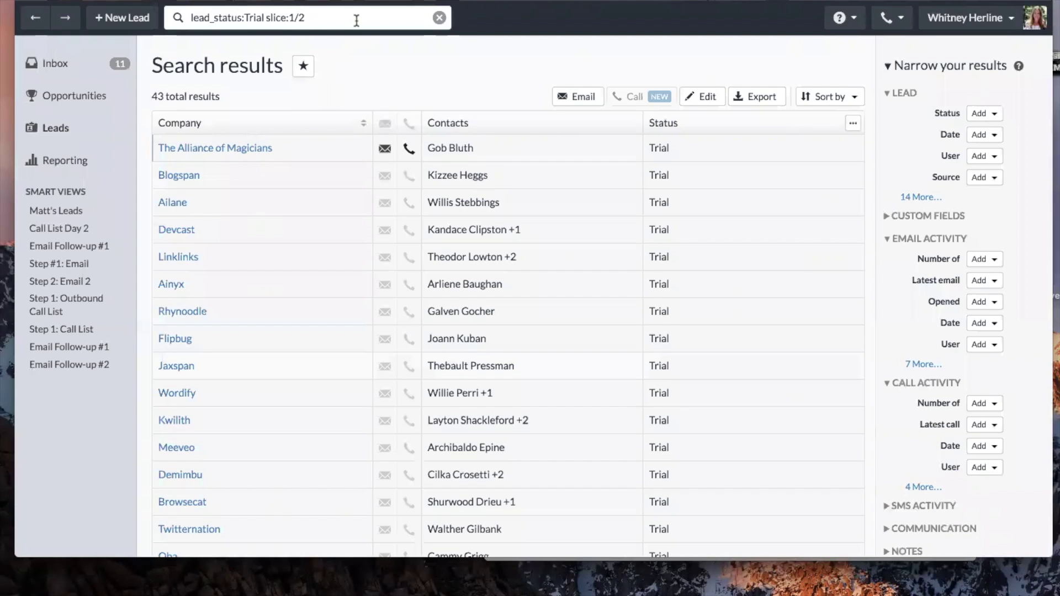
key(BackSpace)
text(2)
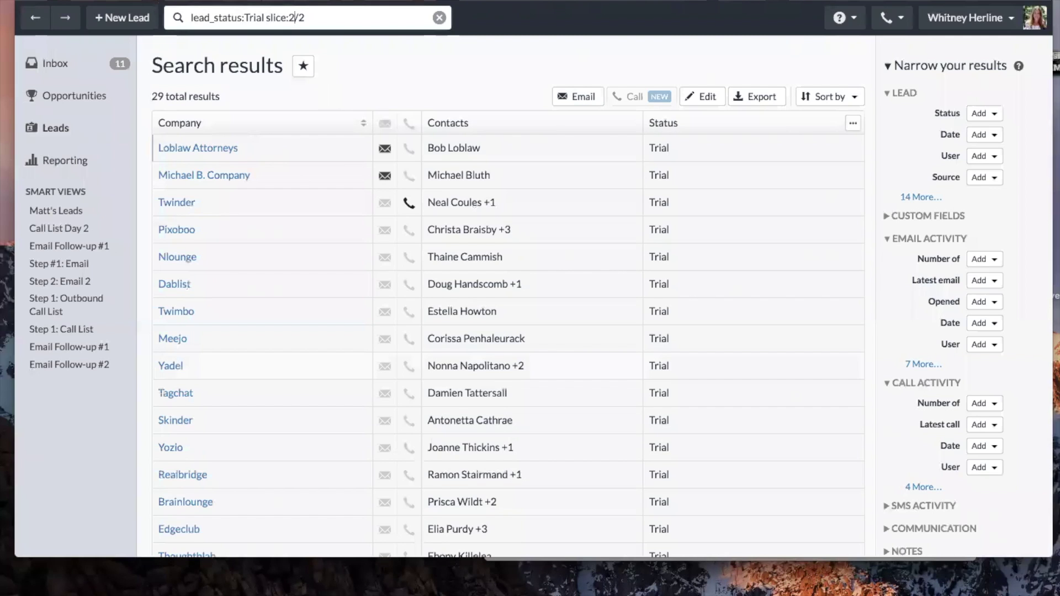
Set up a bulk update assigning a different team member as Lead Owner of the slice:2/2 leads, and cancel it.
click(699, 104)
click(404, 202)
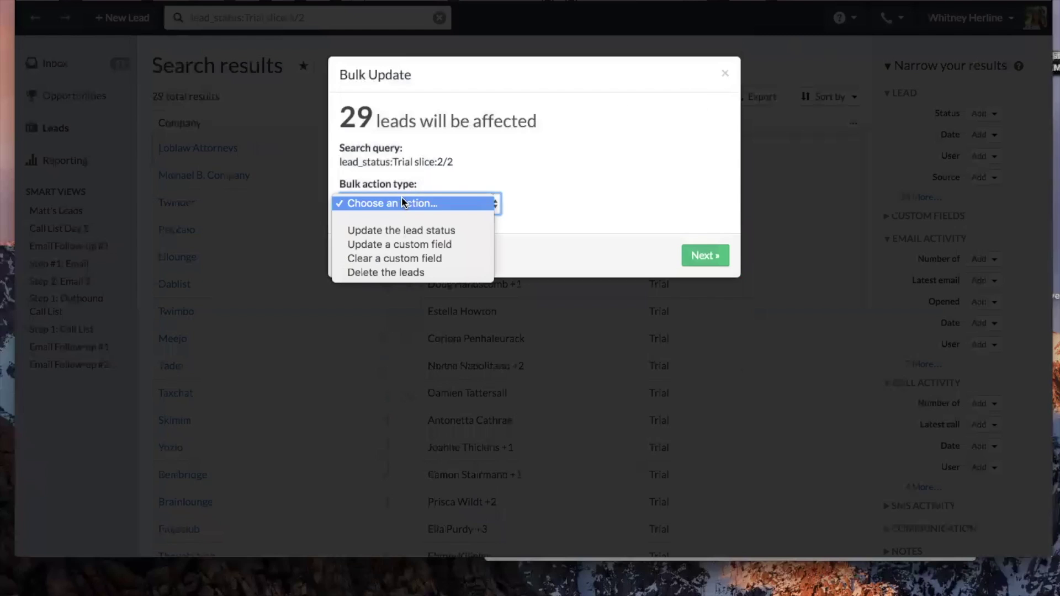
click(403, 249)
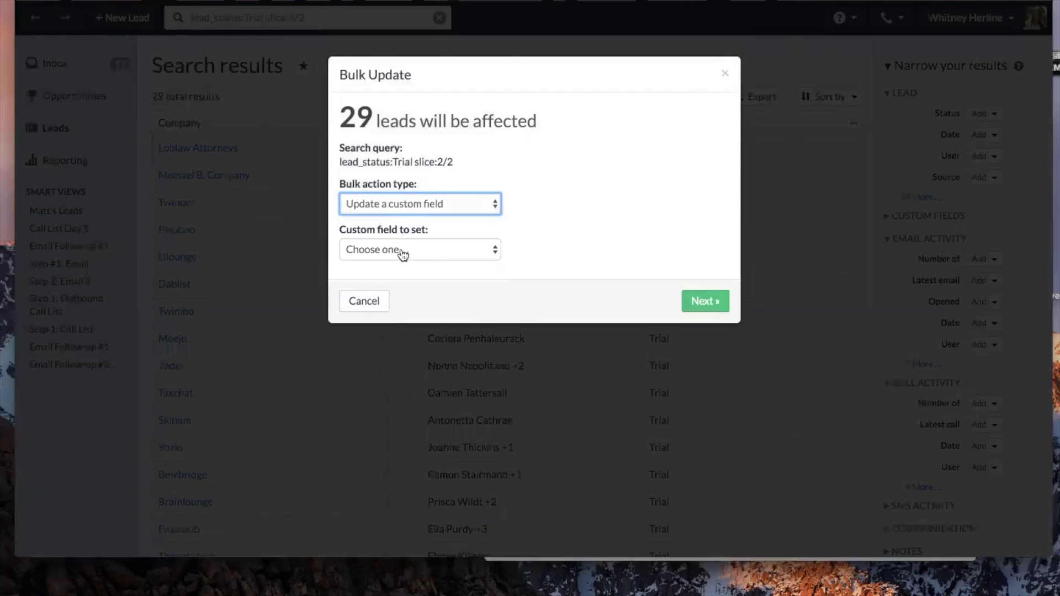
click(402, 250)
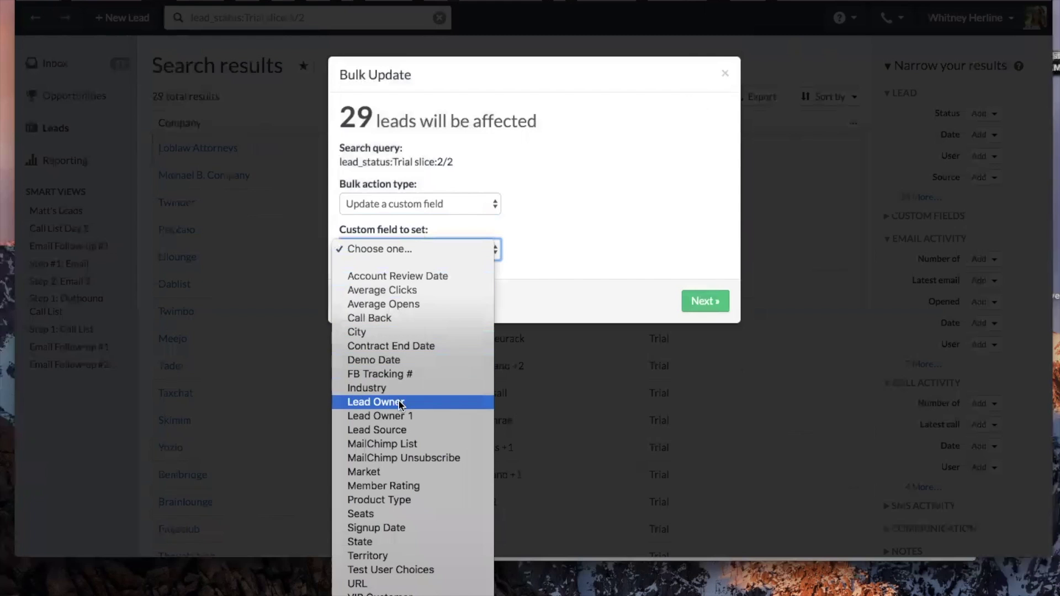
click(399, 400)
click(415, 295)
key(Escape)
key(e)
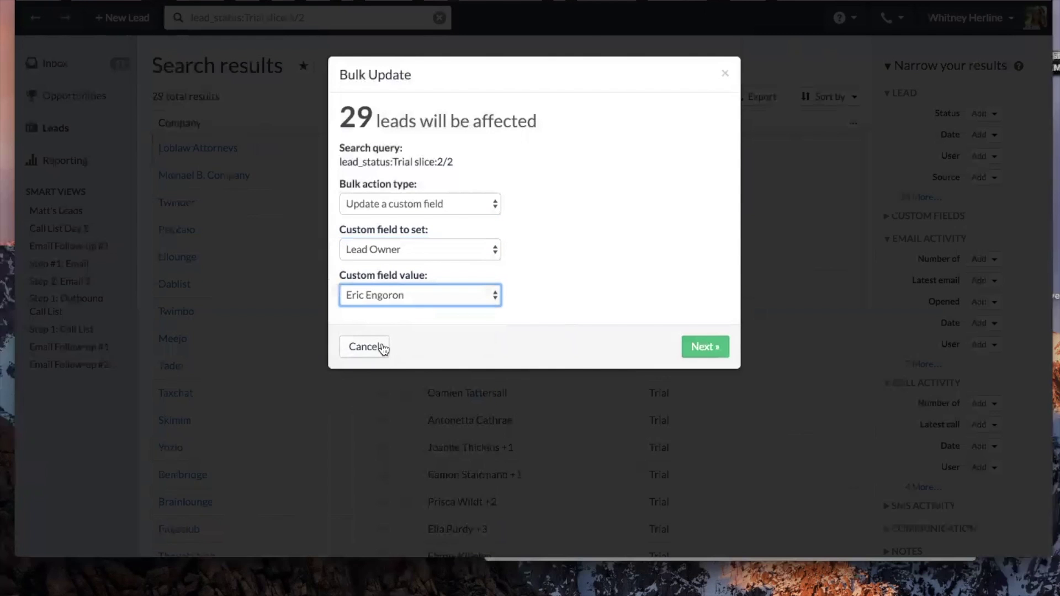
click(384, 348)
Replace the slice term in the Trial lead search with limit:25.
drag(324, 21, 265, 20)
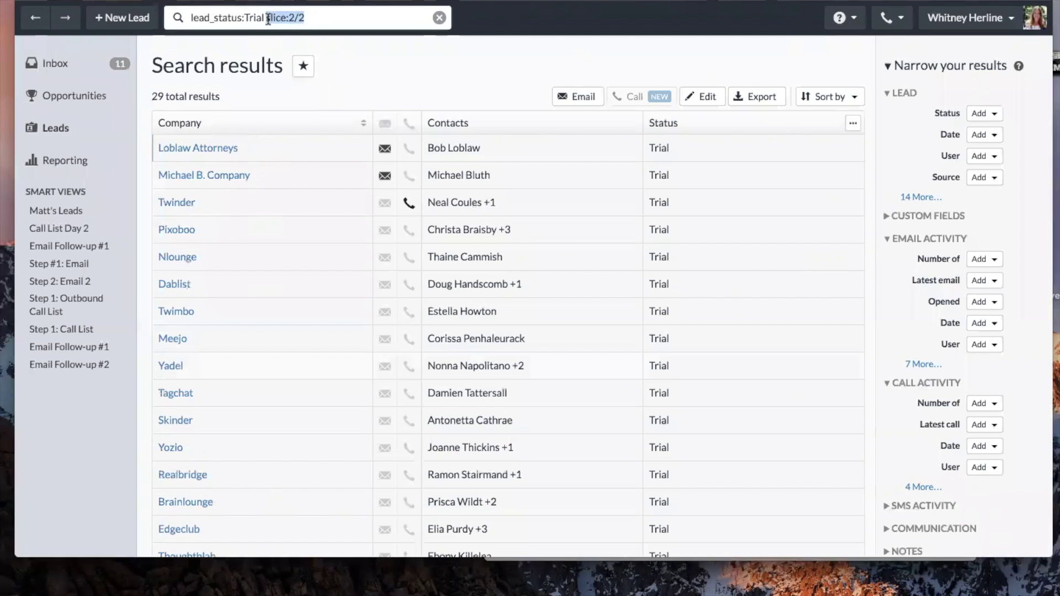
key(BackSpace)
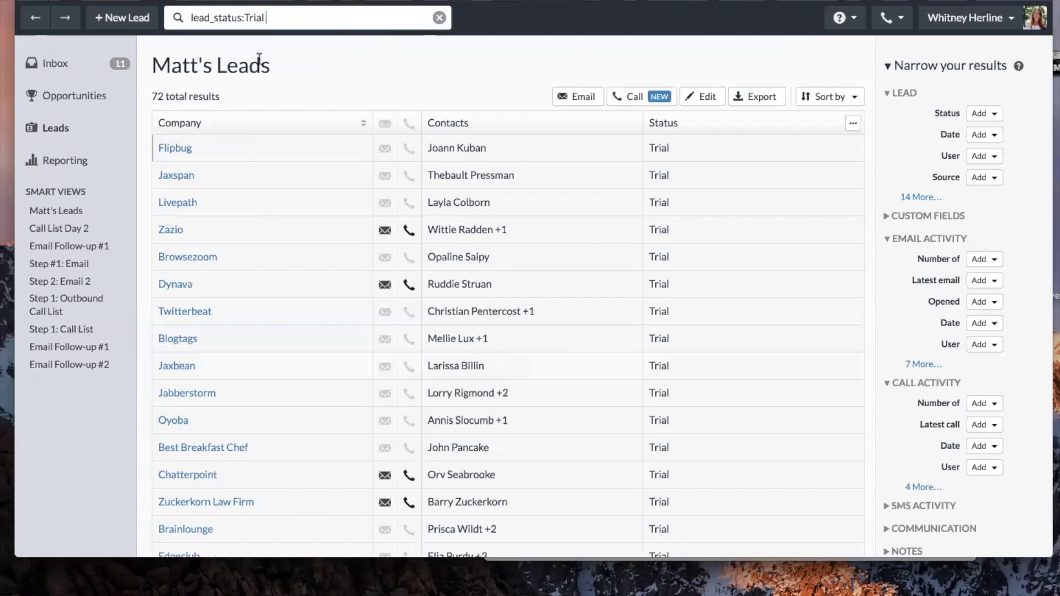
text(liit)
key(Return)
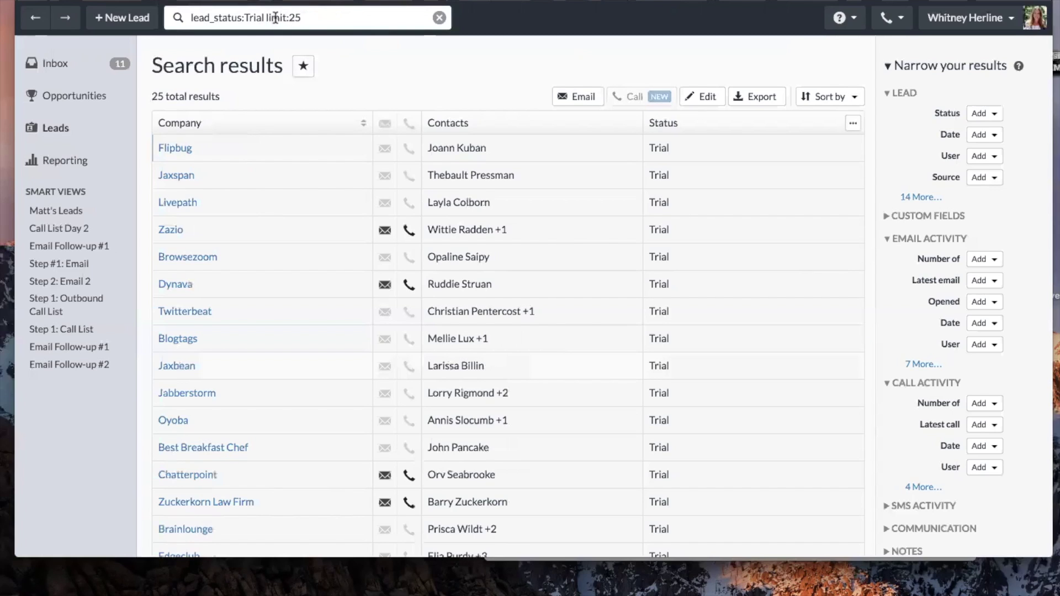
Raise the search limit to 50, look through the listed Trial leads, and switch back to the slides.
key(BackSpace)
key(BackSpace)
text(50)
key(Return)
scroll(211, 433, down, 5)
scroll(212, 435, up, 5)
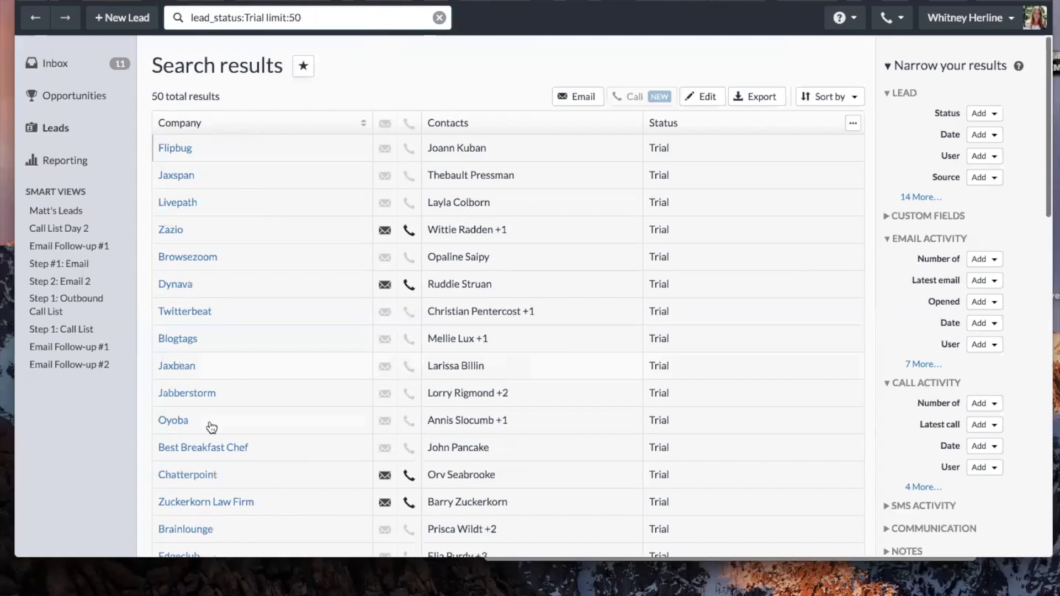
drag(263, 17, 190, 18)
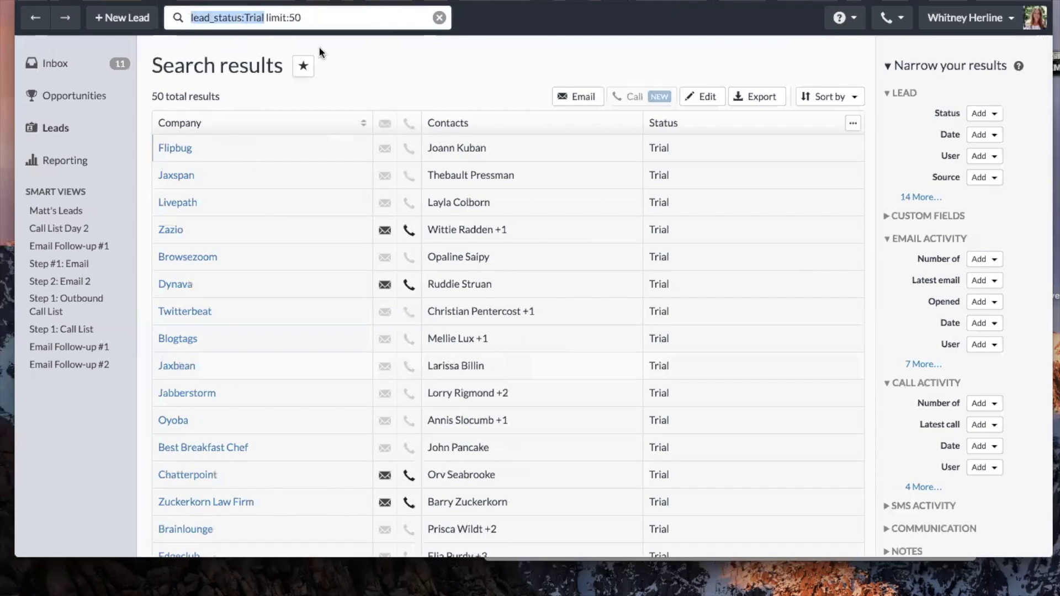
click(347, 71)
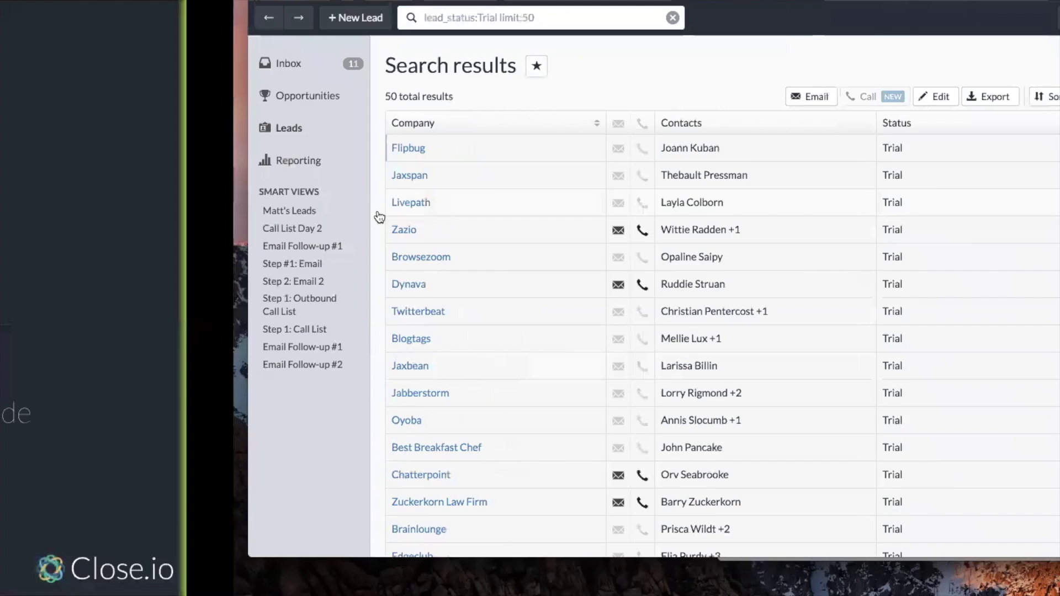
Switch from the reporting slides to Close.io, open the opportunities pipeline and check its status filter options.
key(Right)
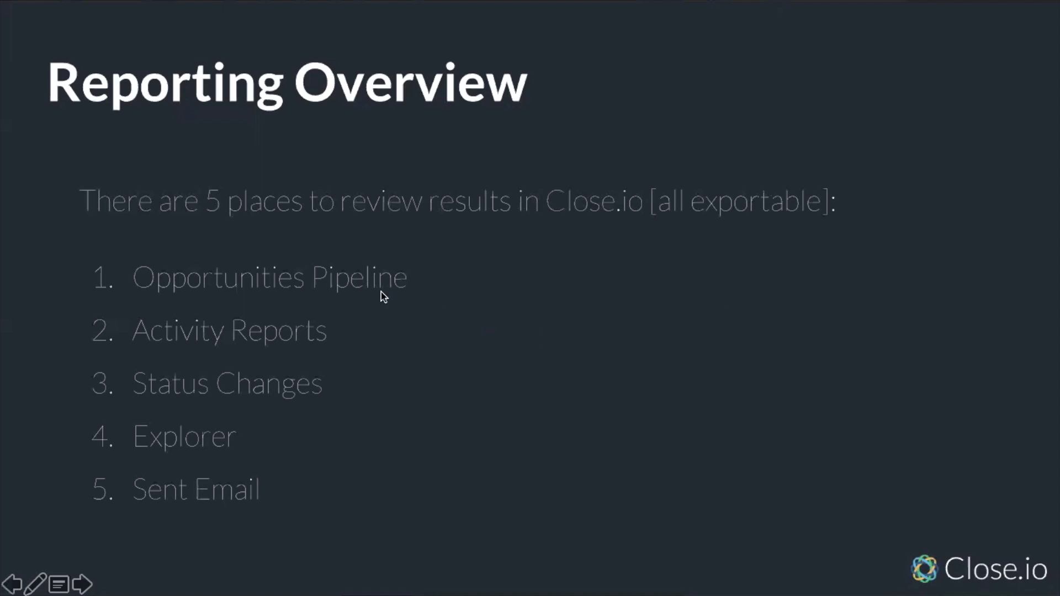
key(ctrl+Right)
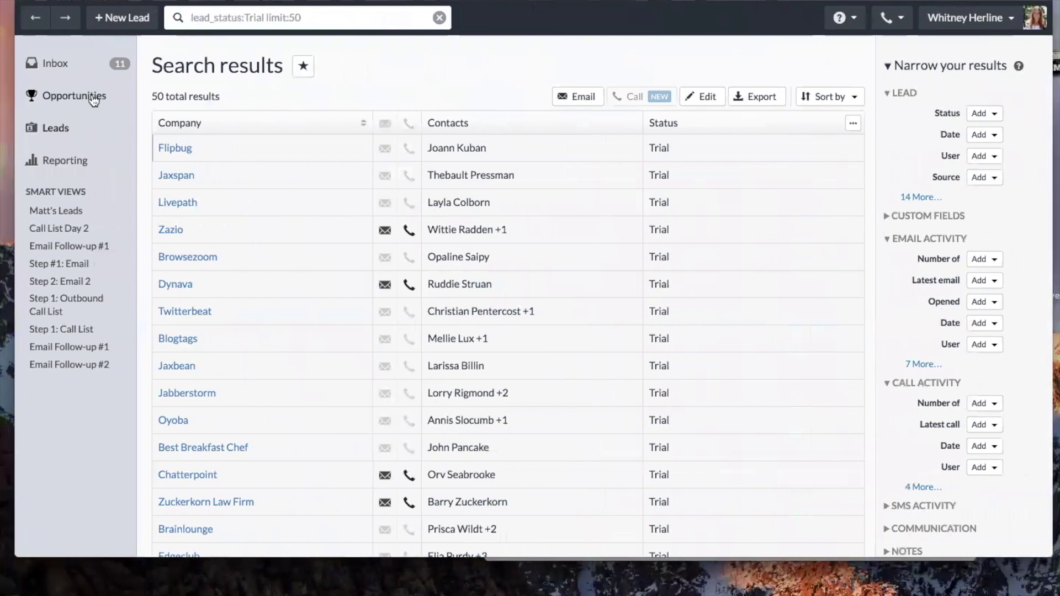
click(93, 97)
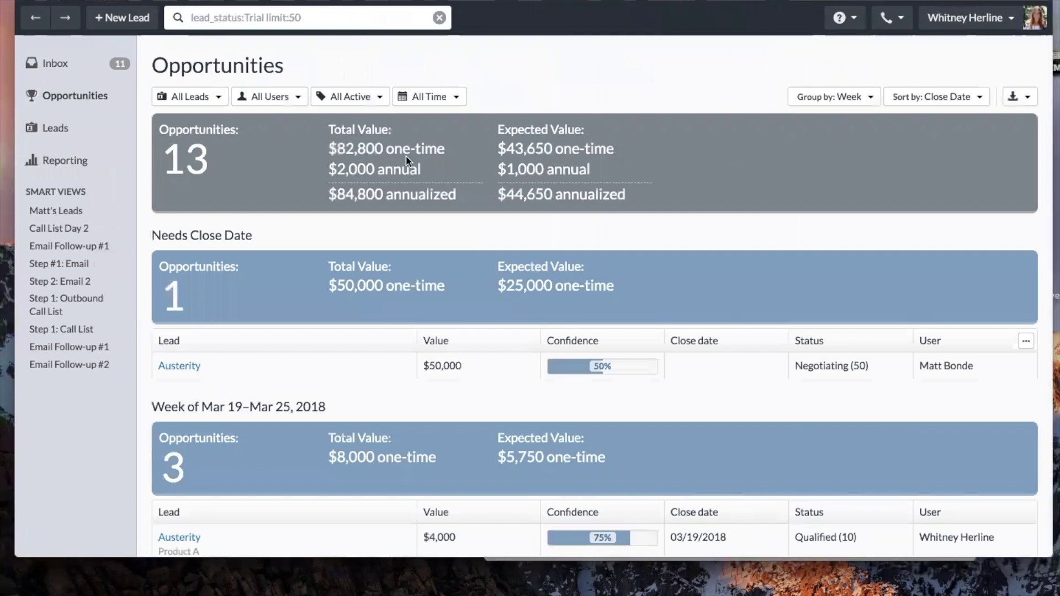
click(363, 97)
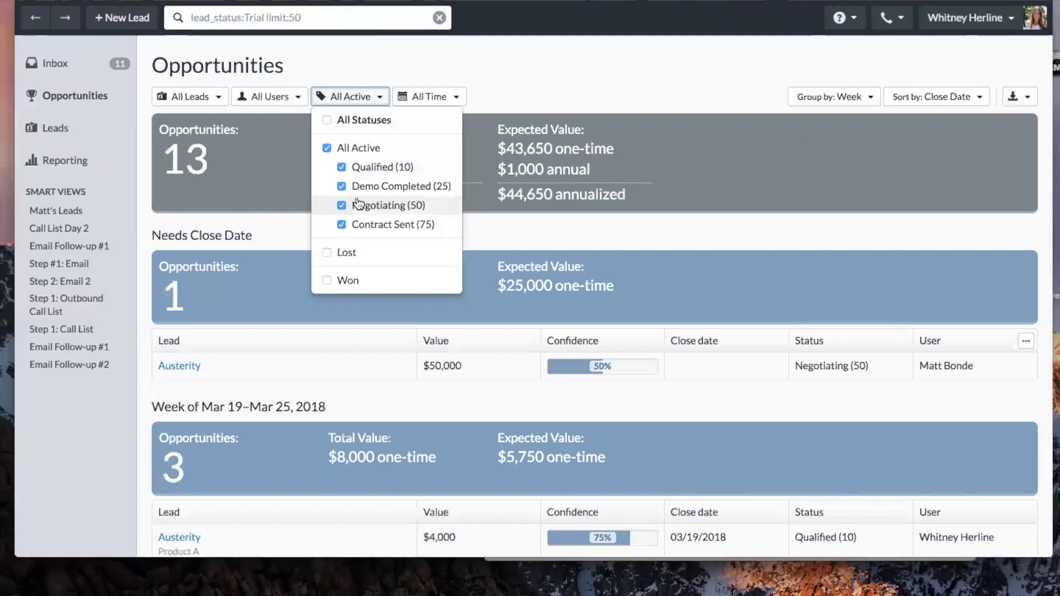
click(518, 92)
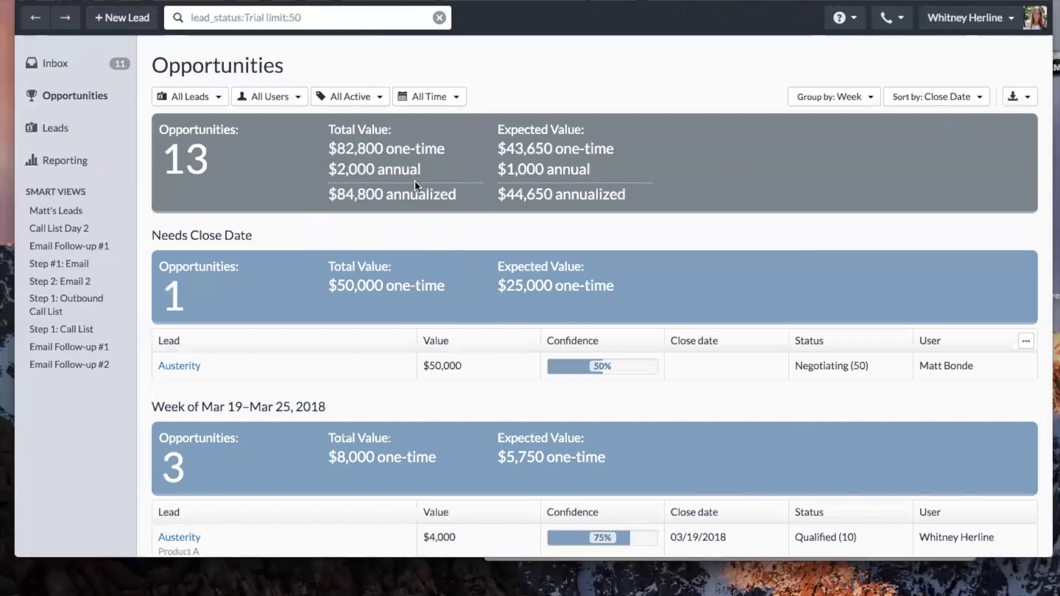
Look through the opportunities pipeline and filter it by the smart view of one team member's leads.
scroll(400, 355, down, 3)
scroll(400, 355, up, 3)
click(179, 97)
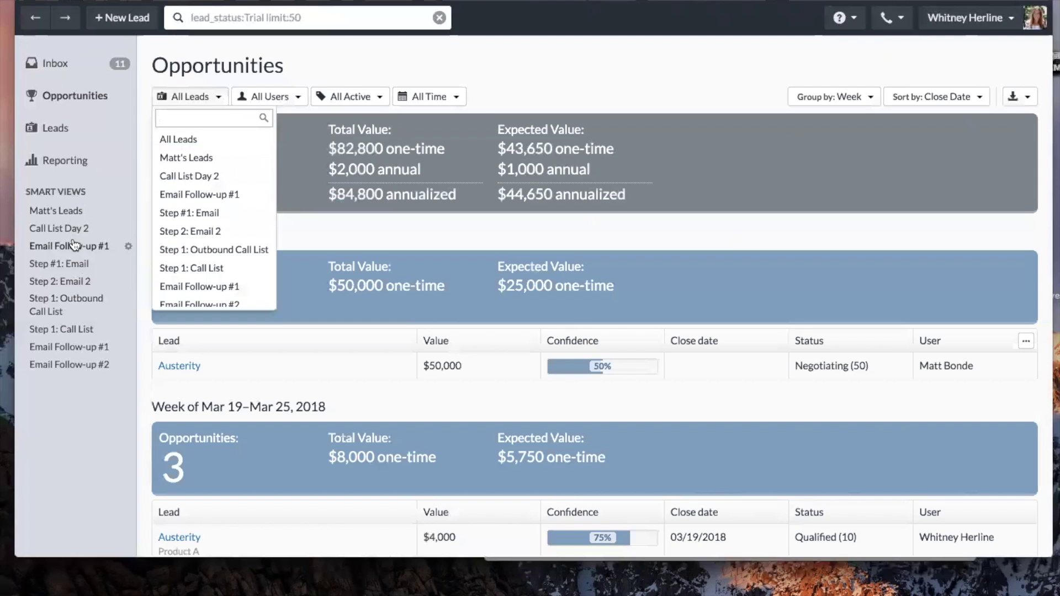
click(191, 160)
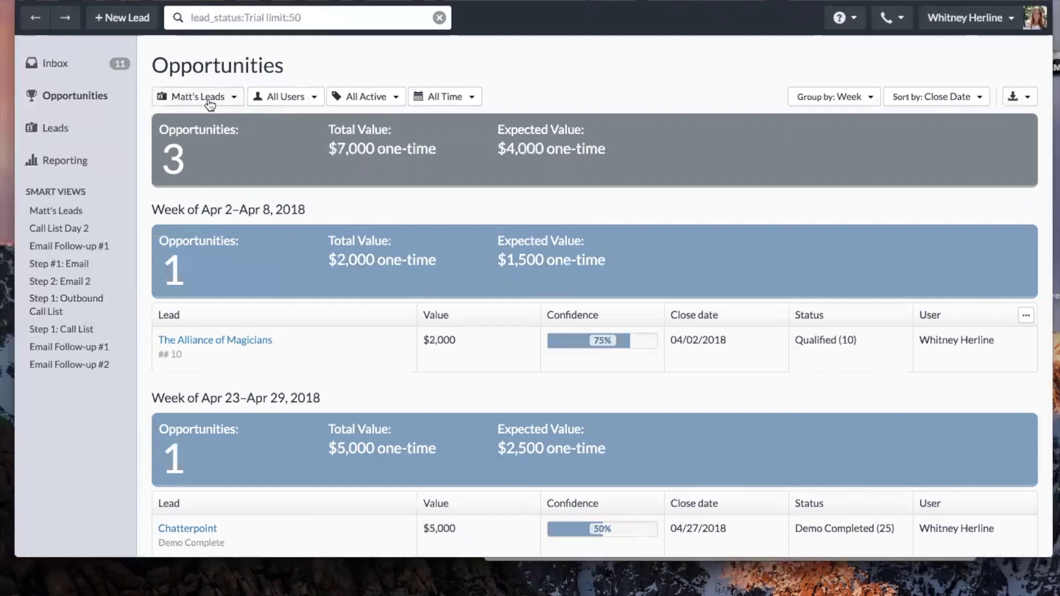
Open the activity report and set its period to This Month.
click(76, 161)
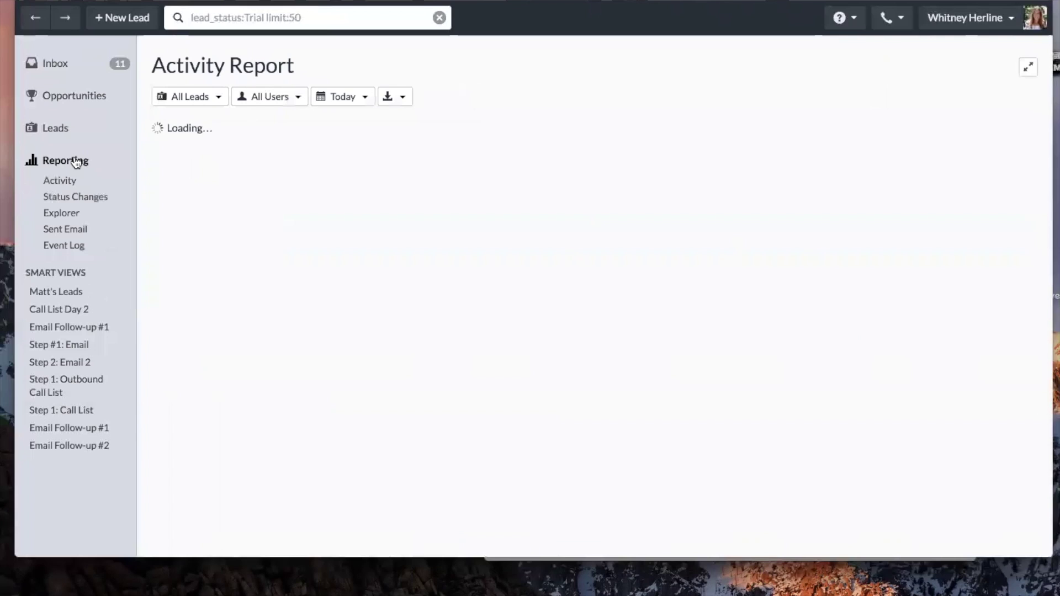
click(66, 185)
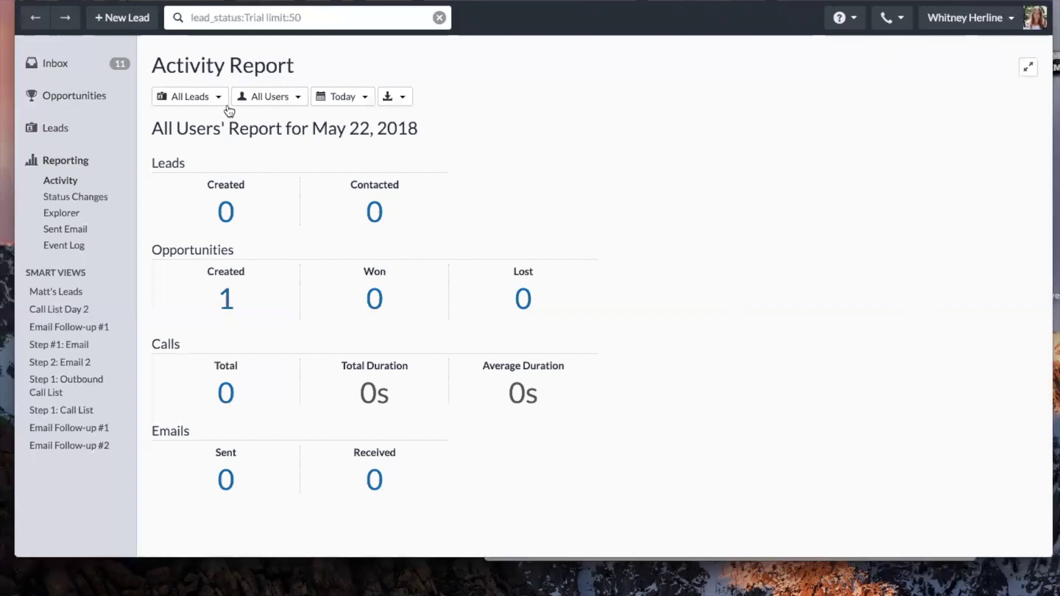
click(340, 99)
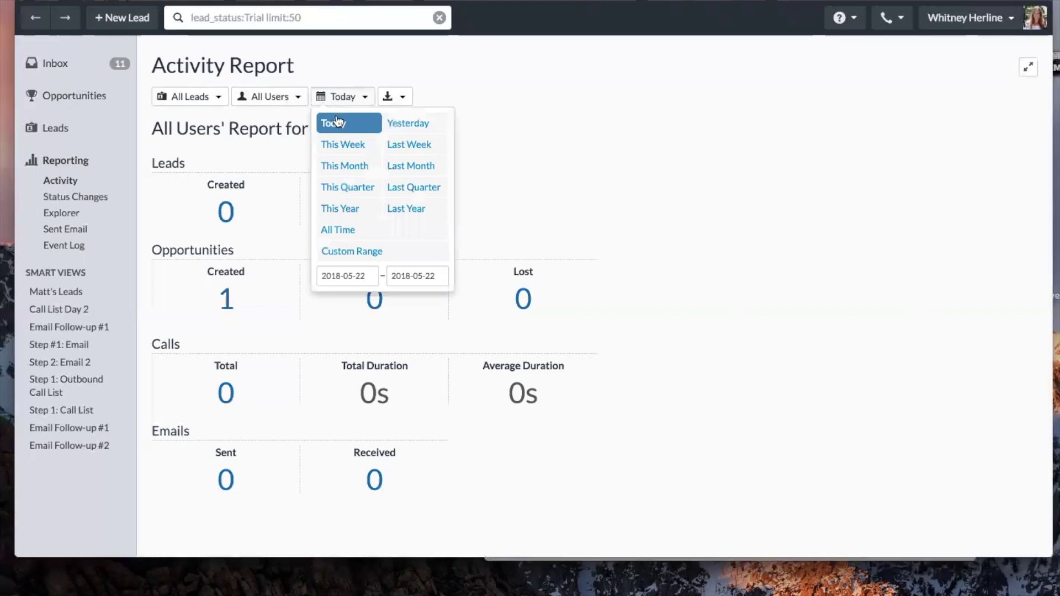
click(348, 169)
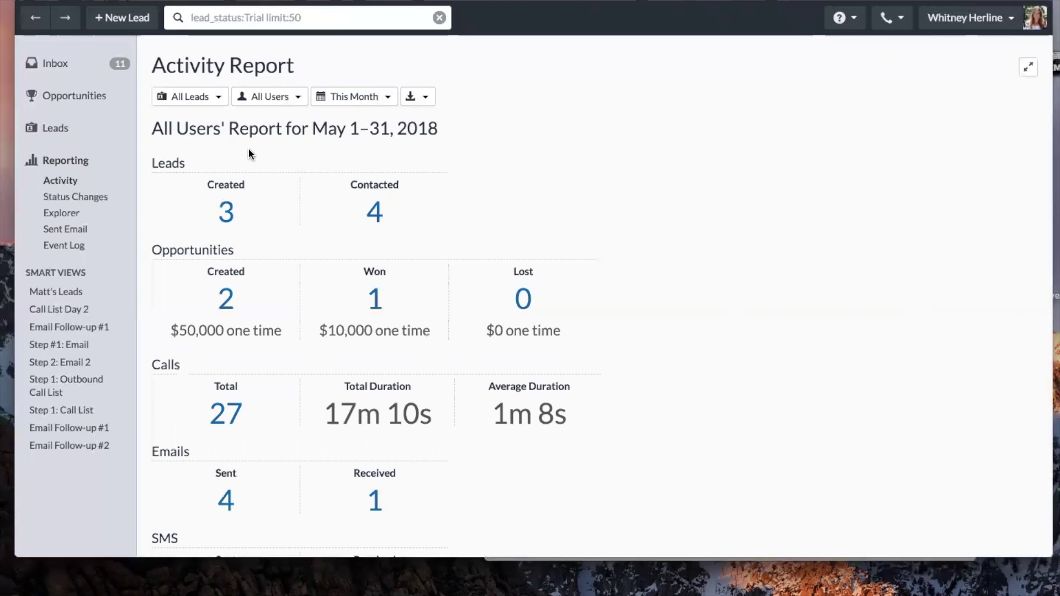
Open the lead search behind the activity report's sent emails figure and return to the report.
scroll(209, 469, down, 2)
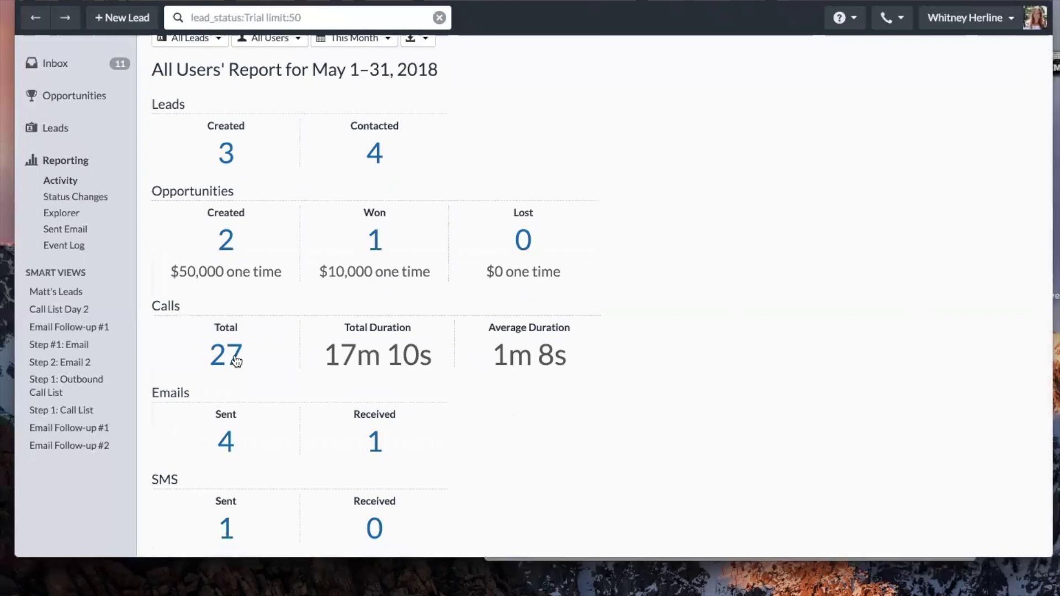
click(227, 440)
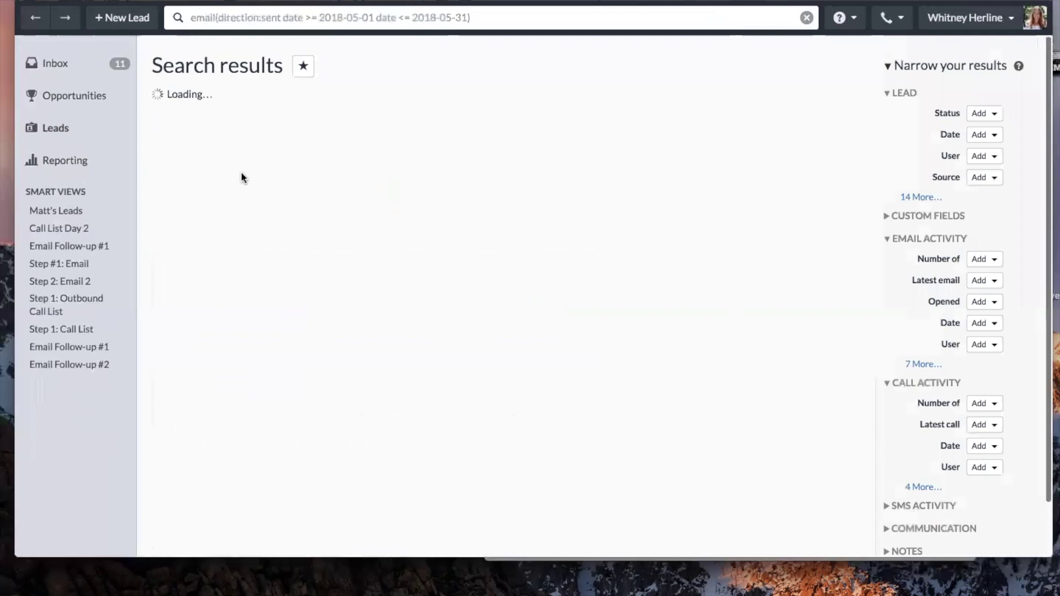
click(38, 23)
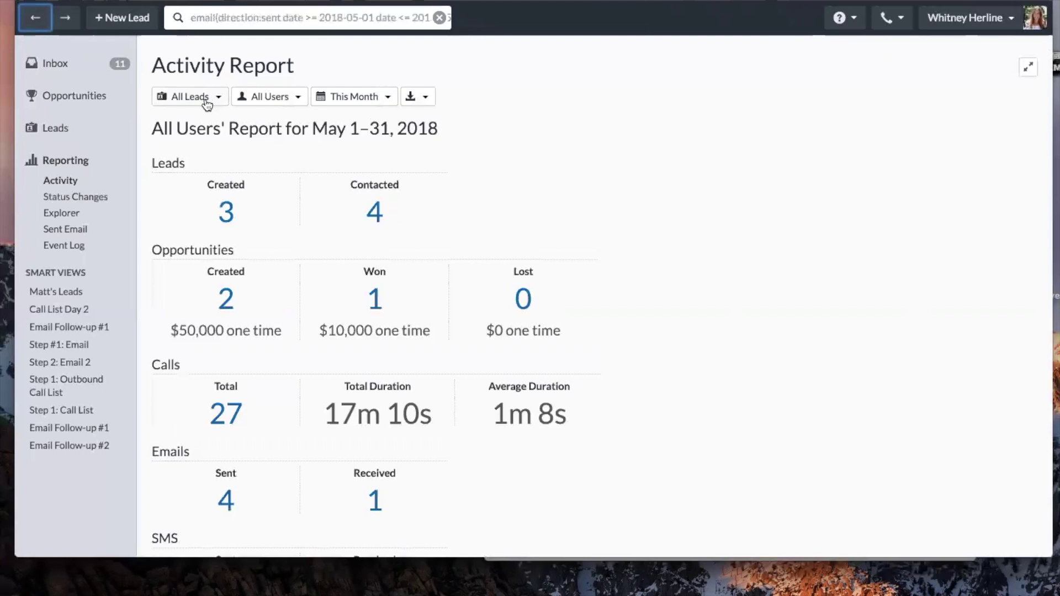
Check the user and lead filter options of the activity report without changing them.
click(268, 104)
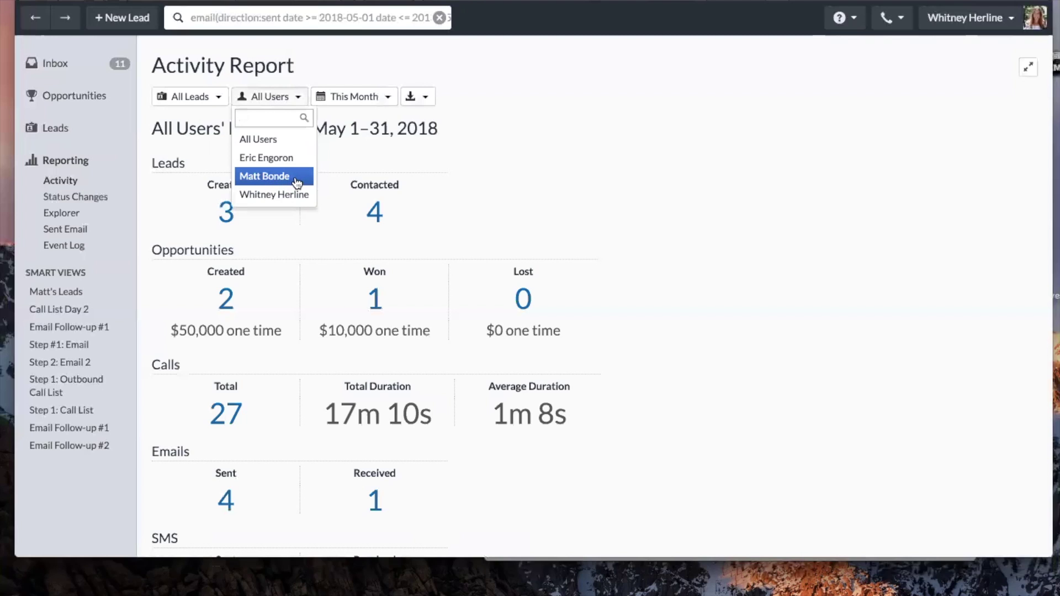
click(372, 147)
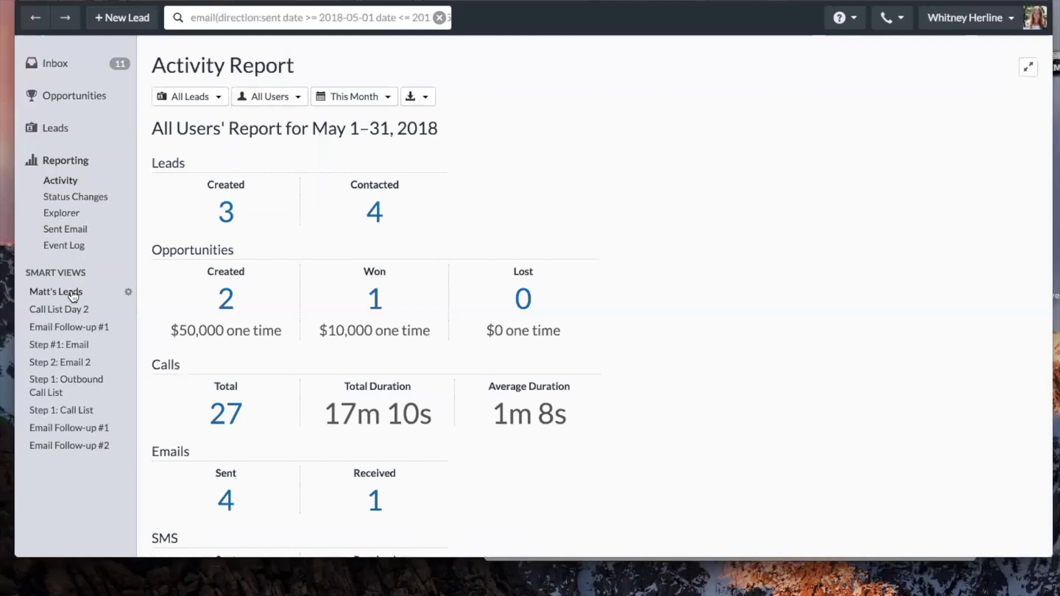
click(198, 105)
click(338, 157)
scroll(412, 234, down, 1)
Open the status change report and expand the Trial lead status to examine its transitions.
click(98, 200)
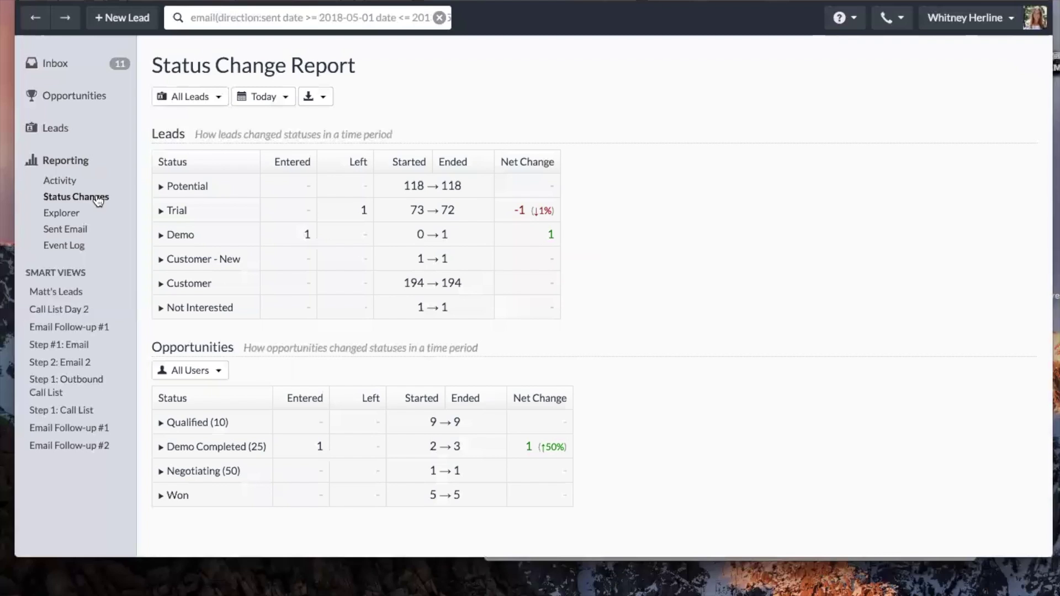
click(176, 212)
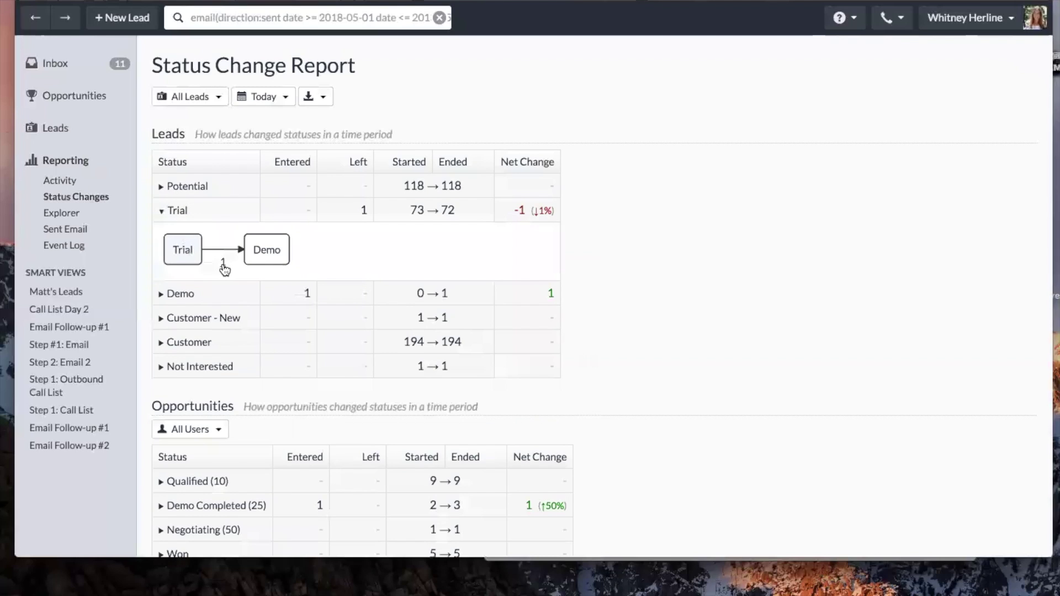
mouse_move(223, 269)
scroll(203, 330, down, 1)
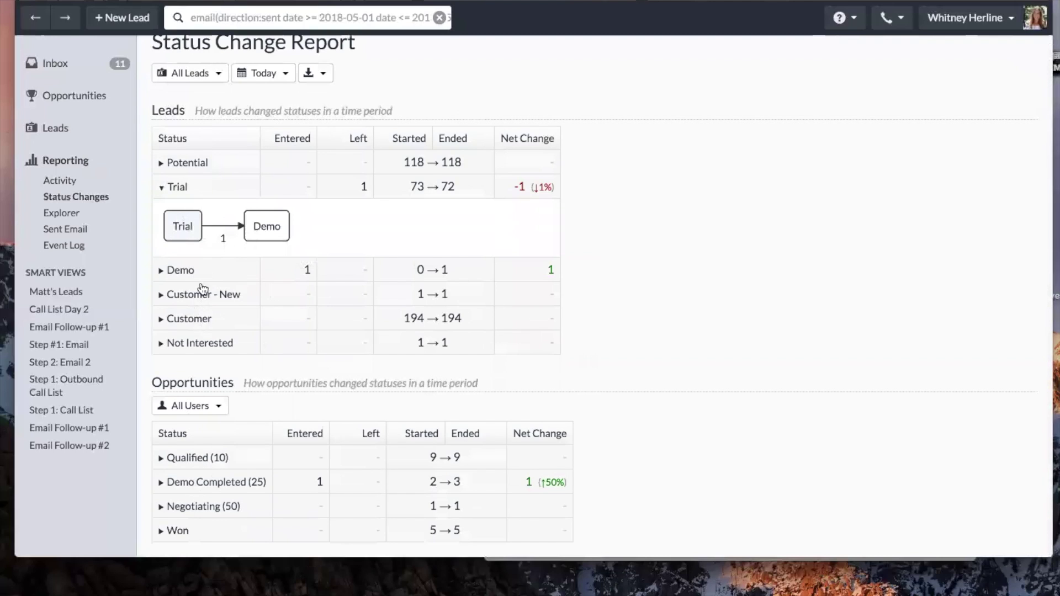
Expand the Potential lead status and set the status change report's period to This Month.
click(193, 170)
click(265, 97)
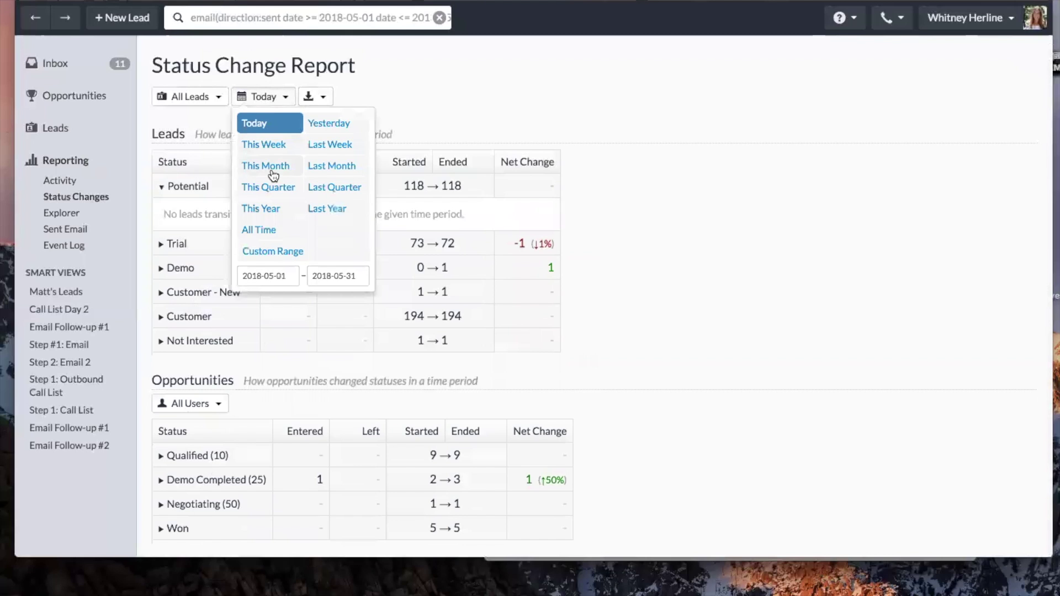
click(275, 166)
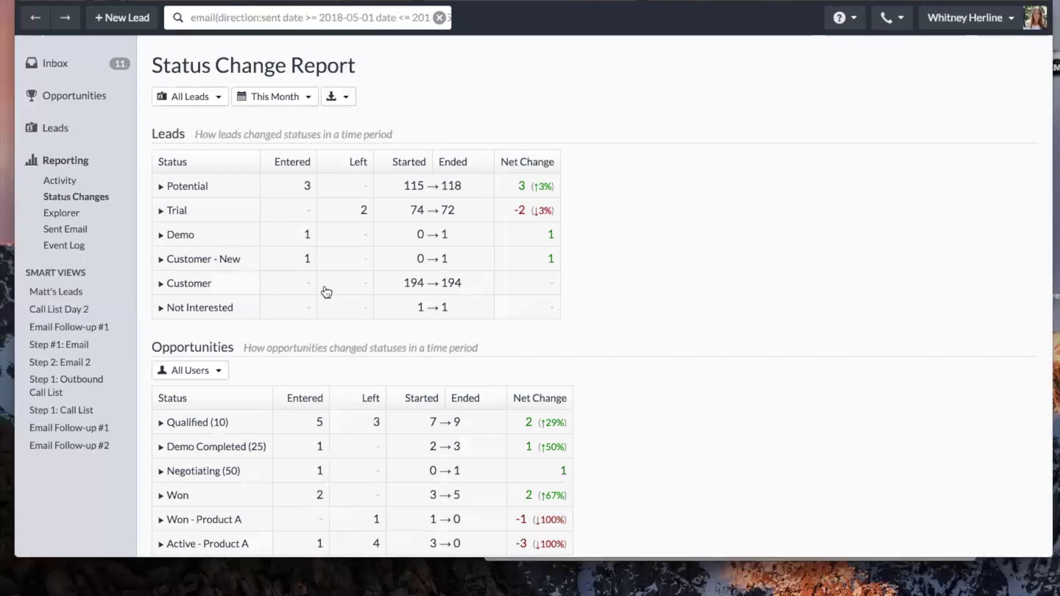
Open the sent email report for This Month and highlight the All Emails and Email 3 - Follow-up #2 headings.
click(88, 229)
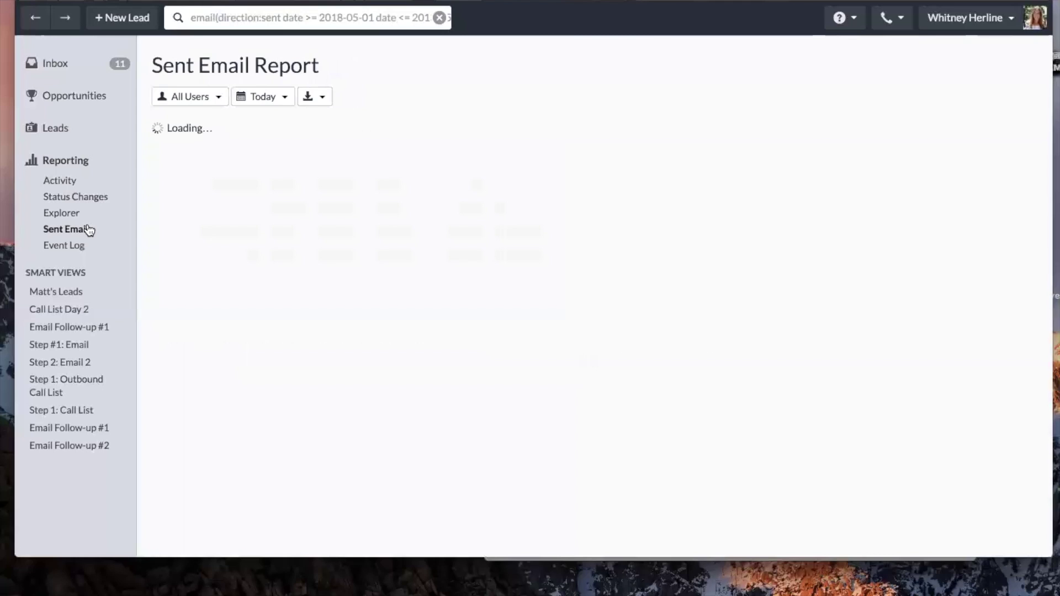
click(280, 99)
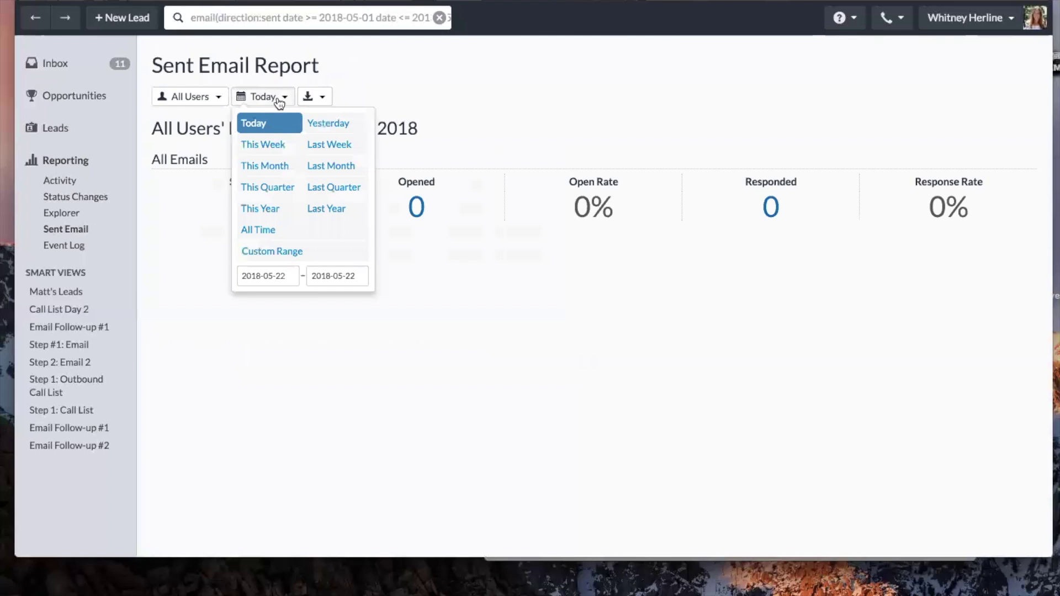
click(265, 167)
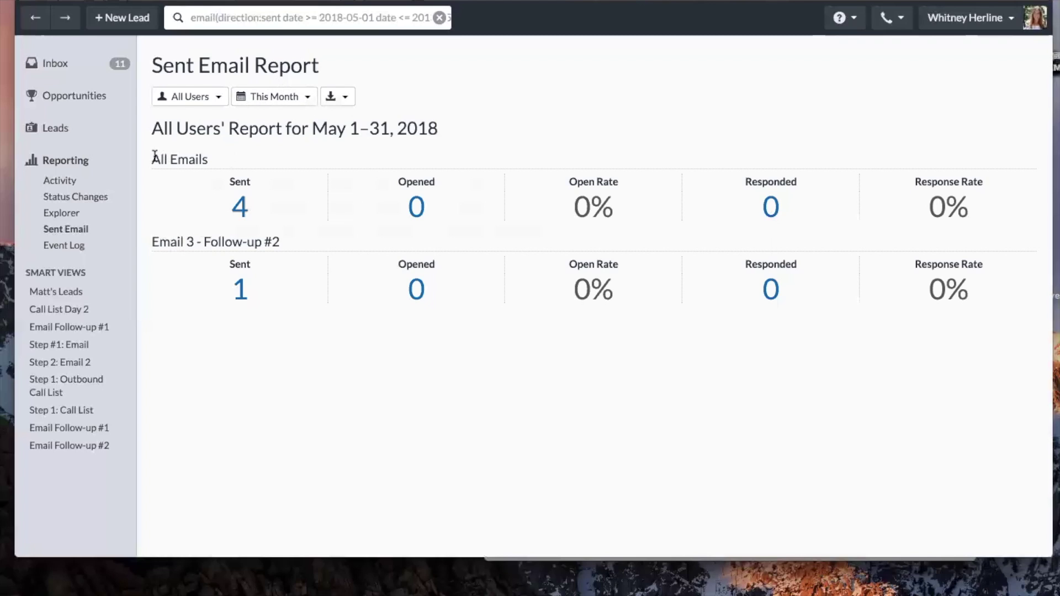
drag(154, 155, 217, 157)
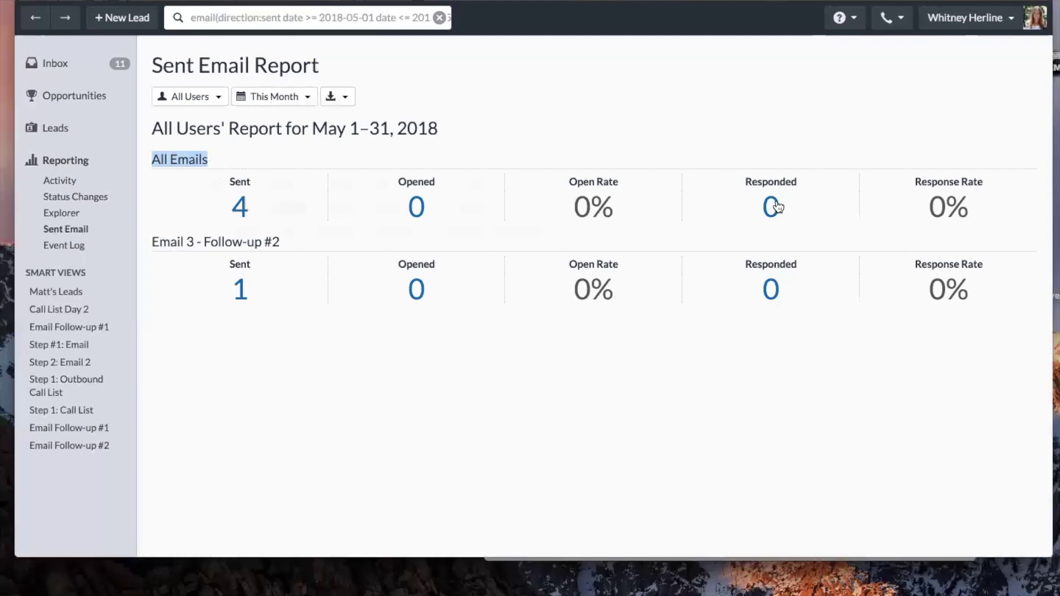
drag(149, 243, 295, 244)
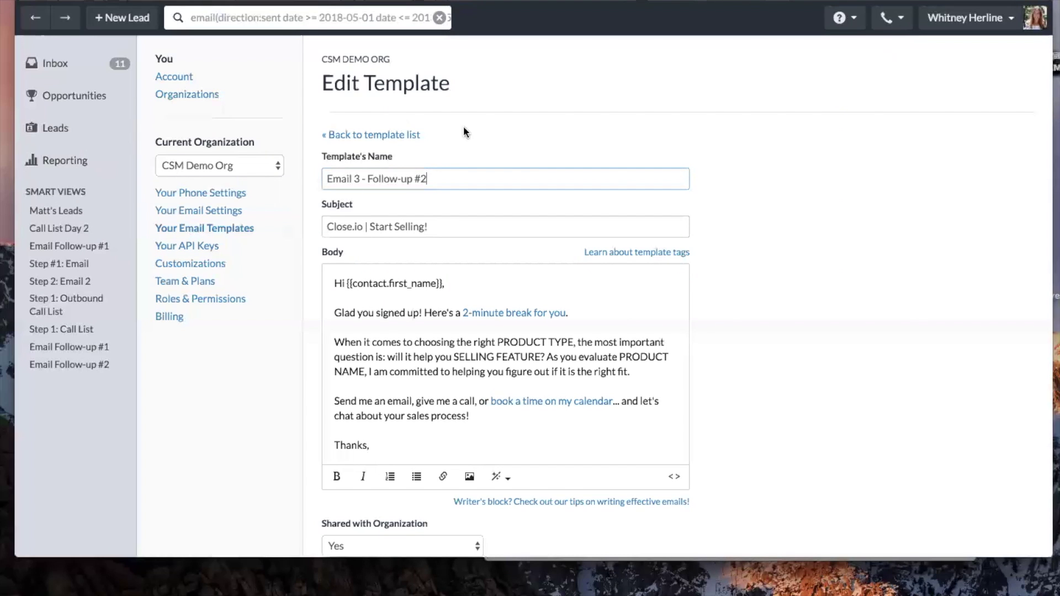
Return from the Email 3 - Follow-up #2 template to the list of email templates.
click(968, 23)
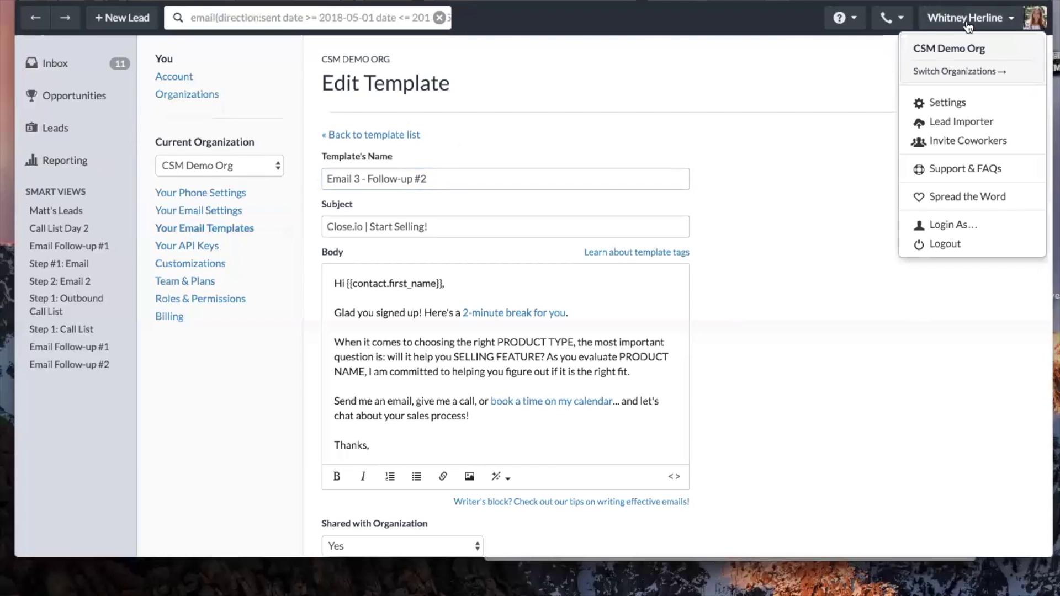
click(251, 233)
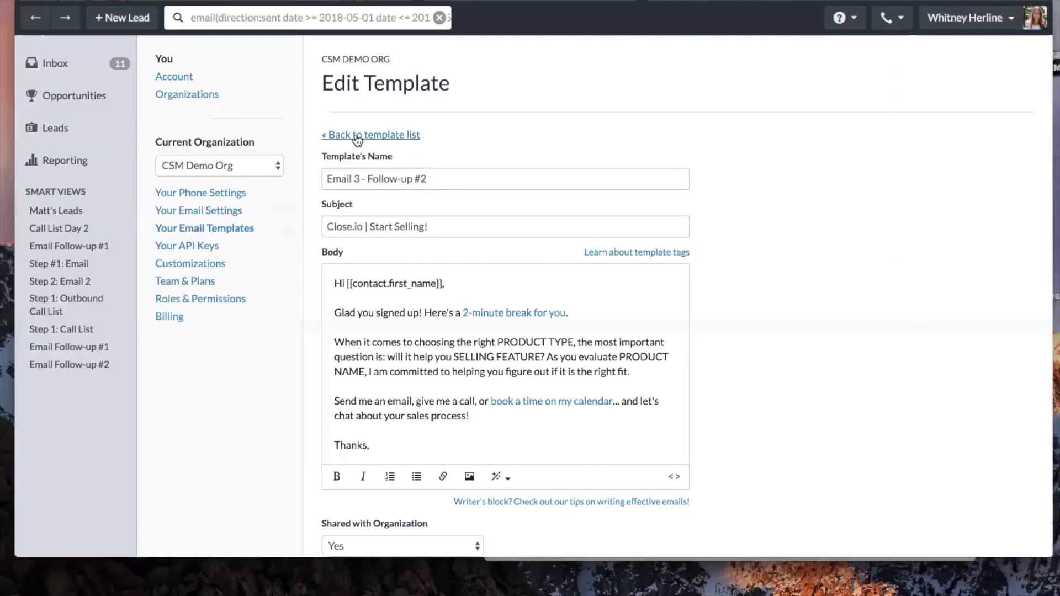
click(386, 135)
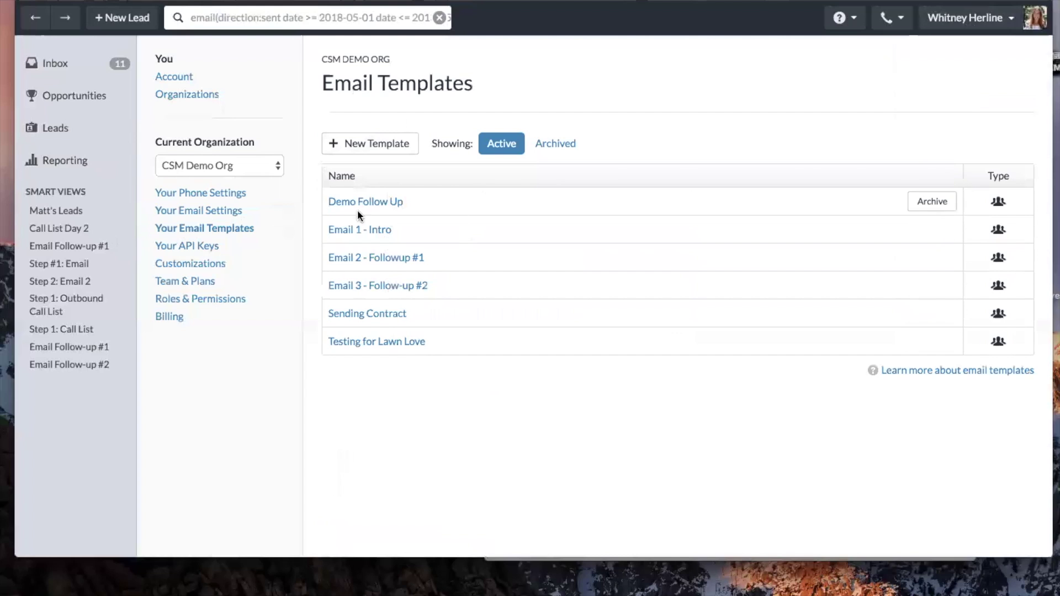
Open the Email 1 - Intro template and examine the template tags in its subject and body.
click(359, 230)
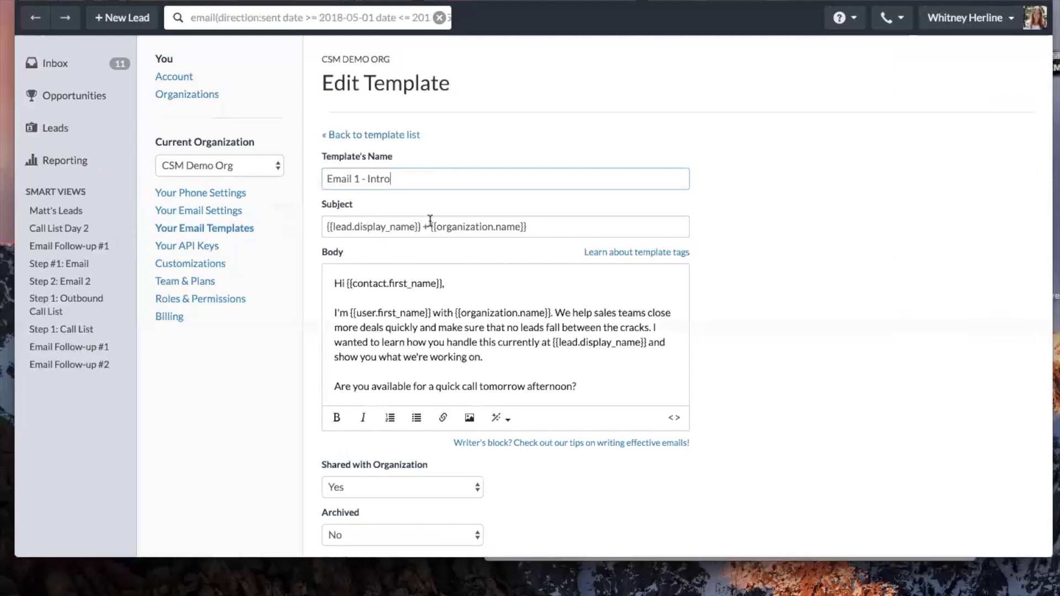
drag(542, 229, 430, 229)
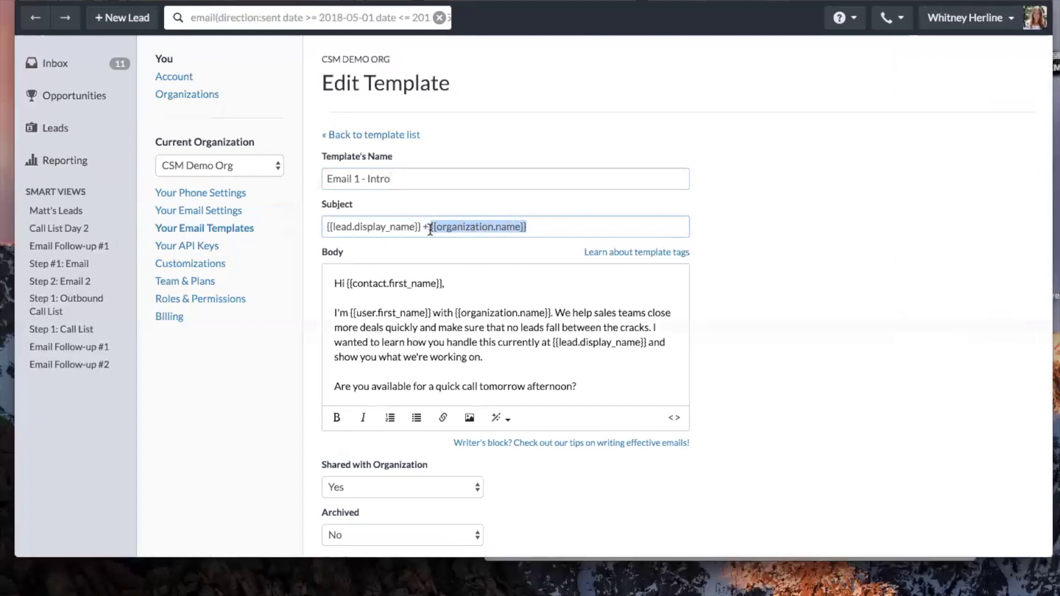
click(402, 275)
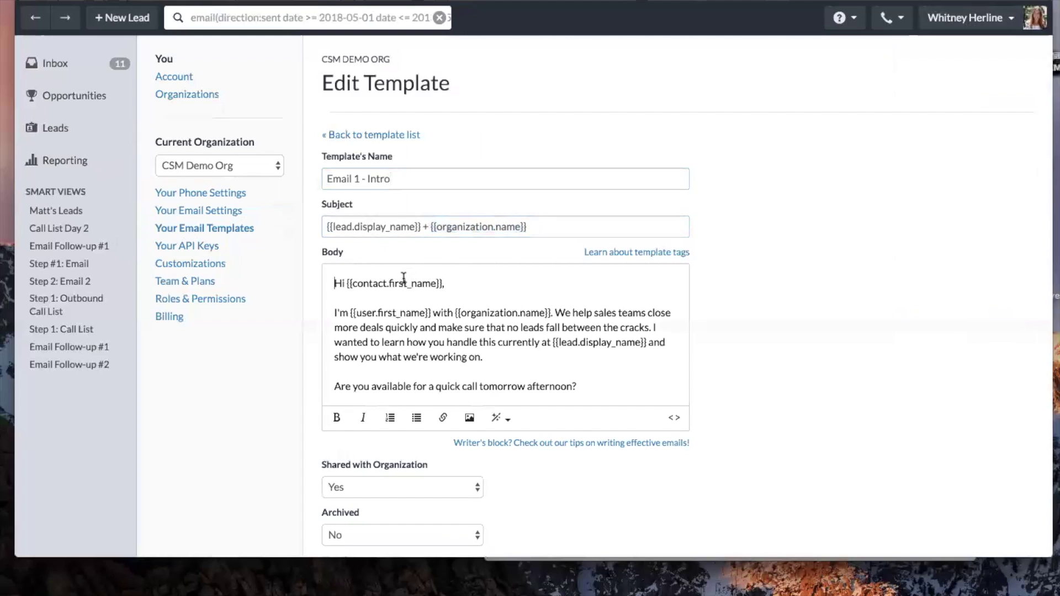
scroll(402, 265, down, 1)
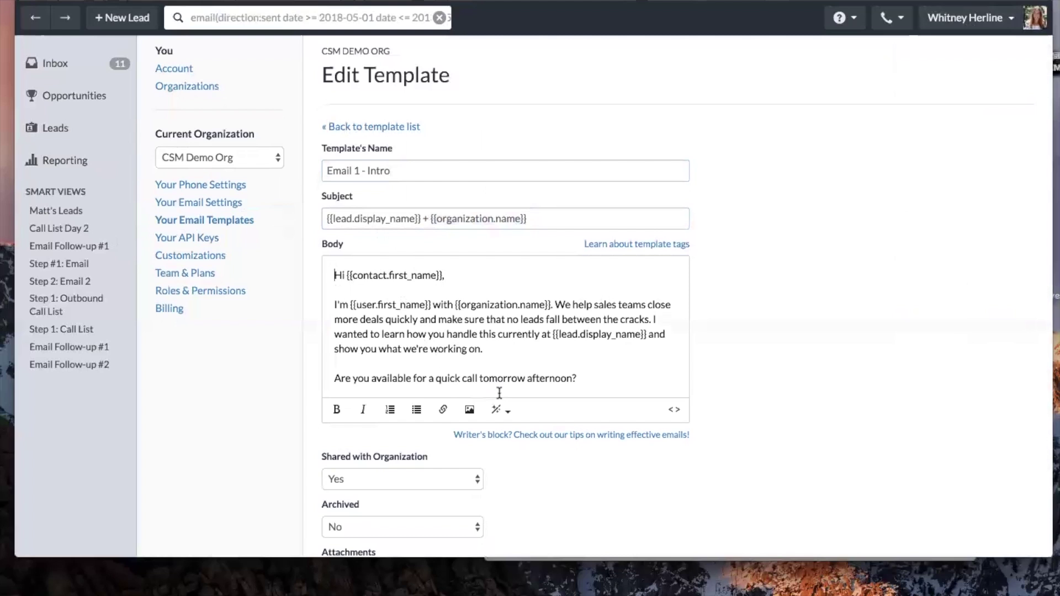
Leave the template editor and go back to the sent email report.
click(64, 134)
click(64, 160)
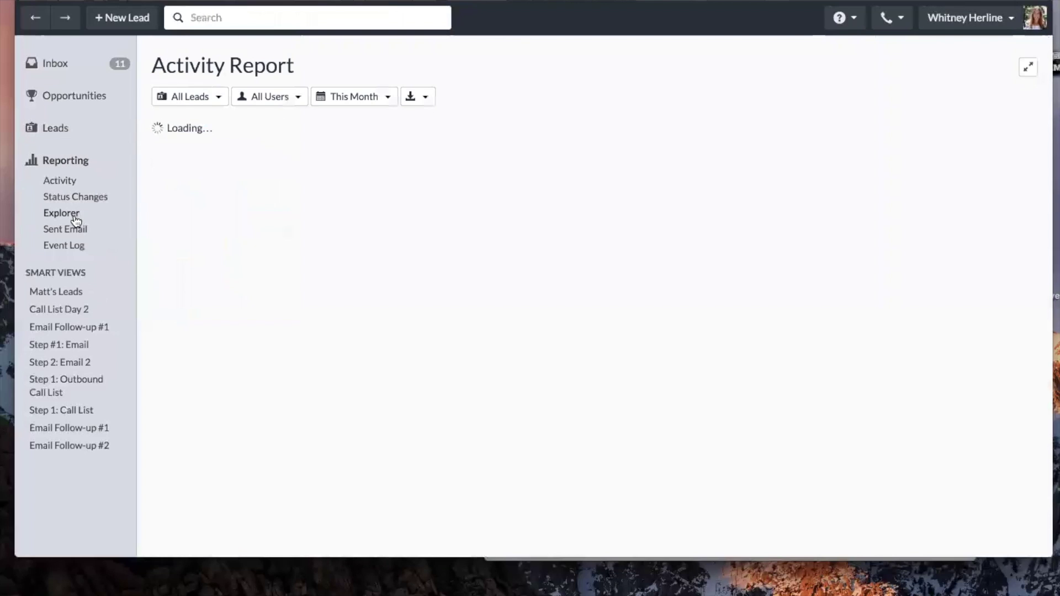
click(75, 231)
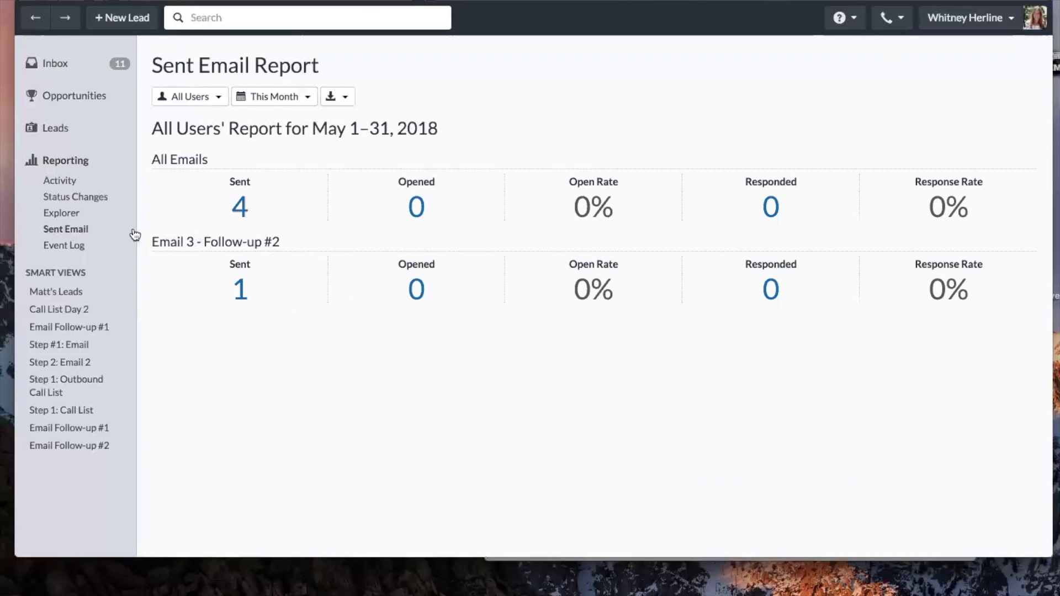
Open the Explorer report and review the available graph measures and the chart of leads by date created.
click(74, 219)
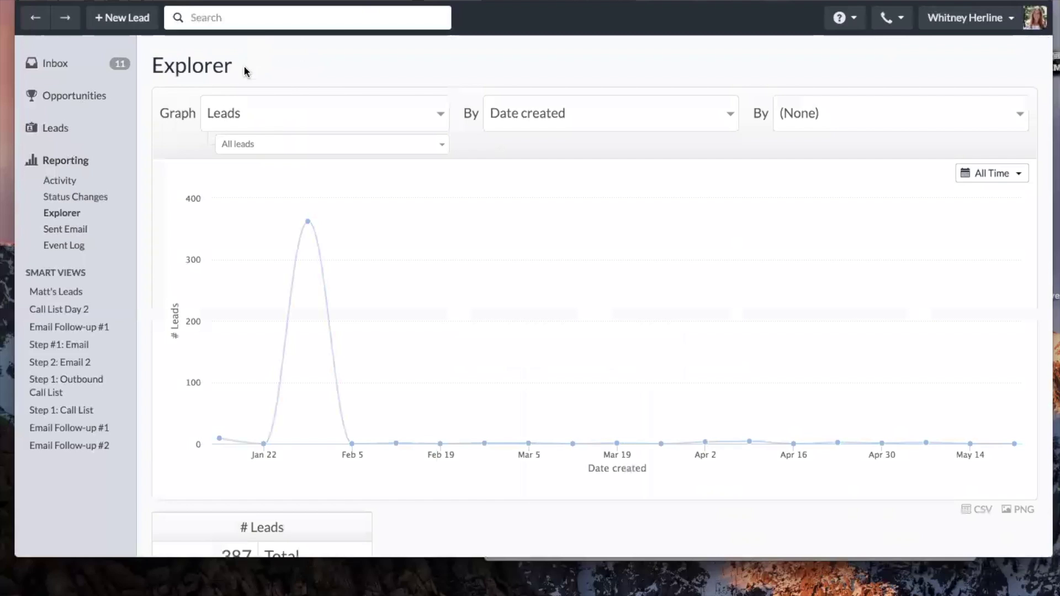
click(391, 110)
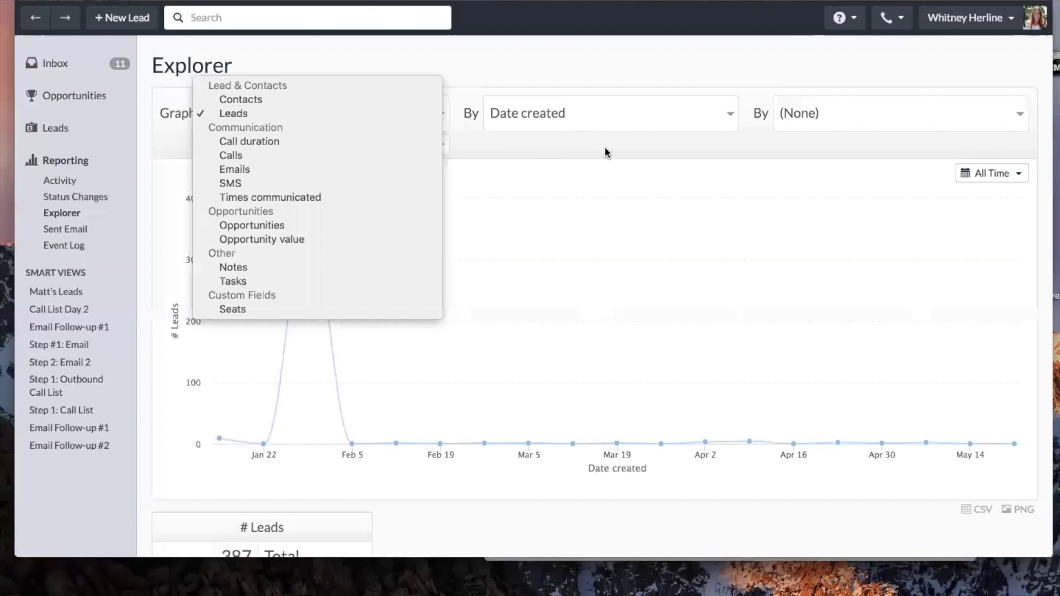
click(586, 141)
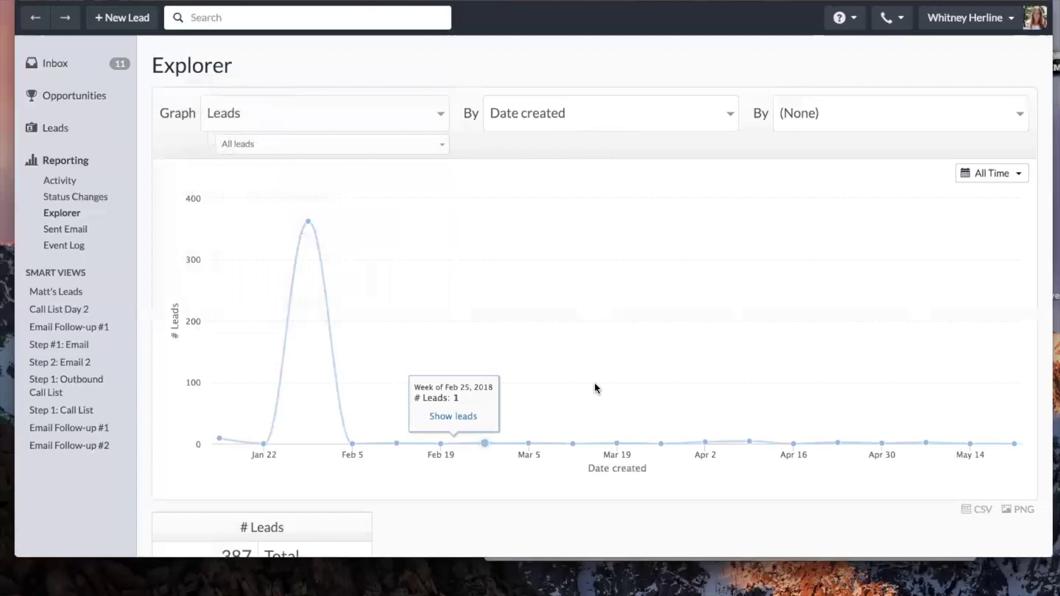
scroll(402, 358, down, 1)
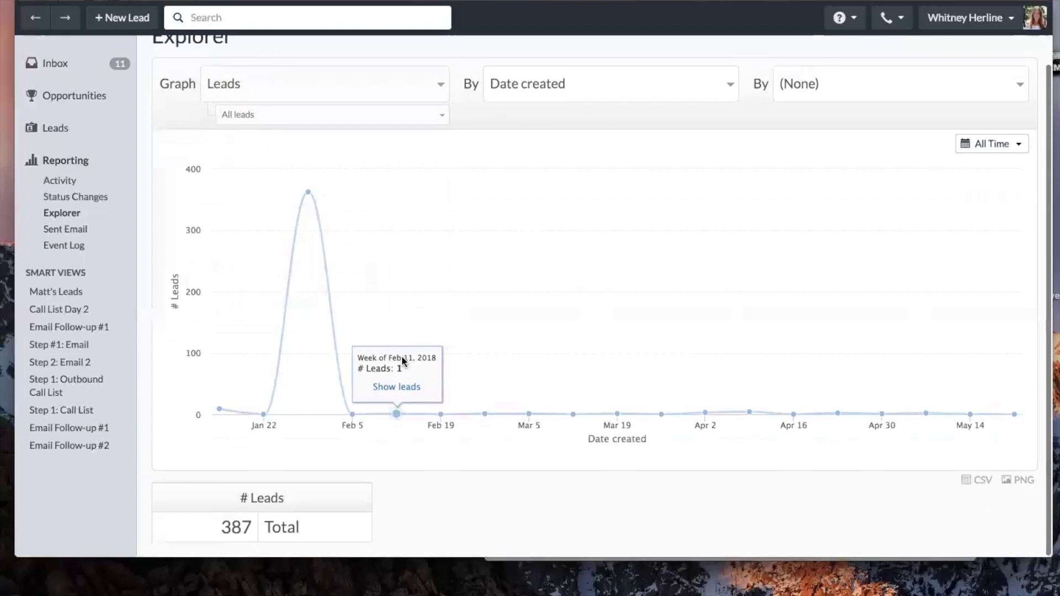
scroll(403, 357, up, 1)
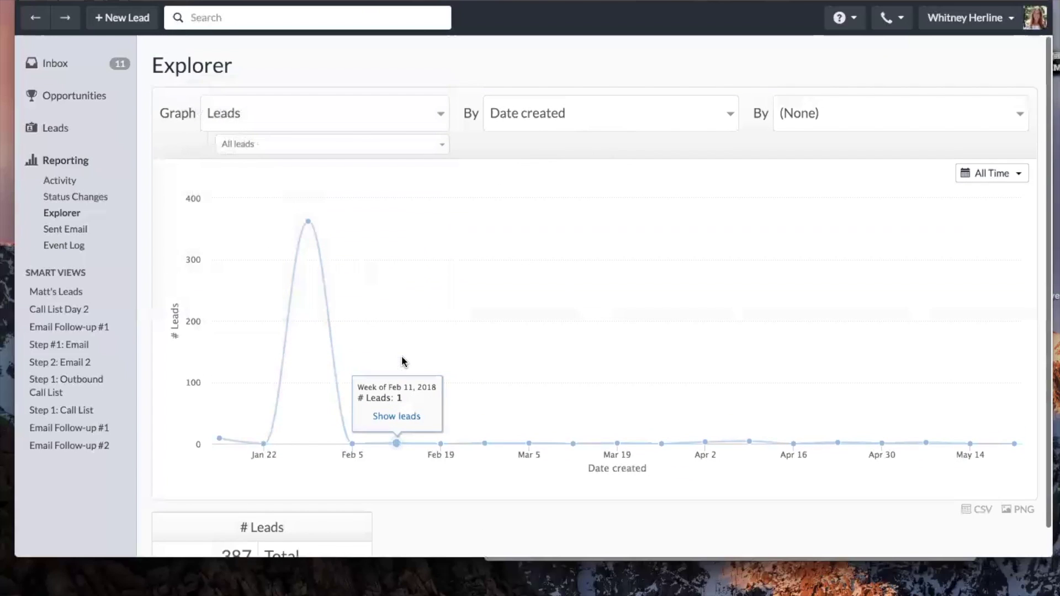
Graph outgoing calls by date, broken down by user, and check the available date ranges while keeping All Time.
click(339, 117)
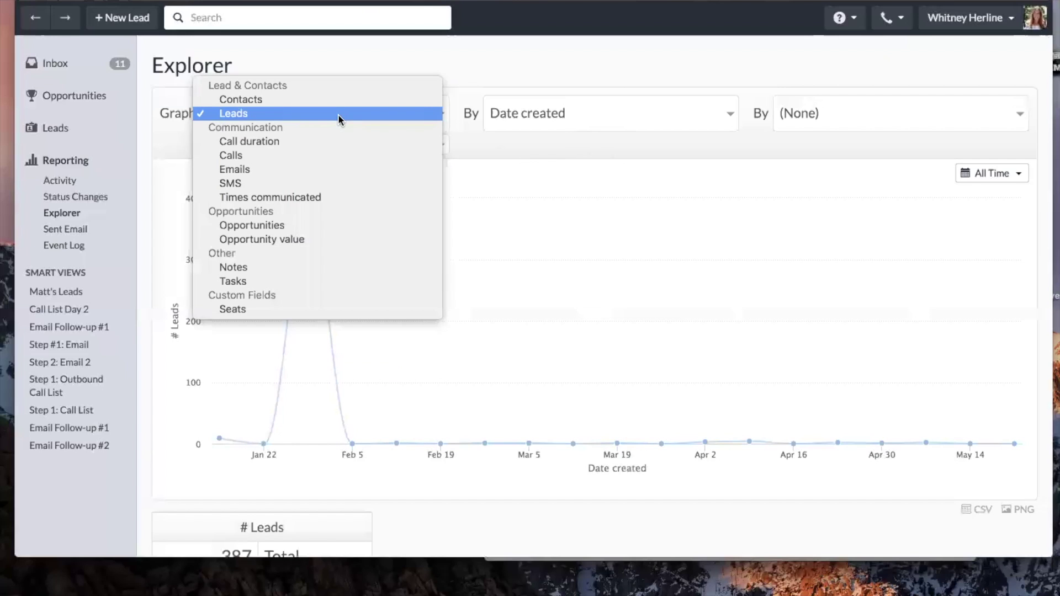
click(322, 156)
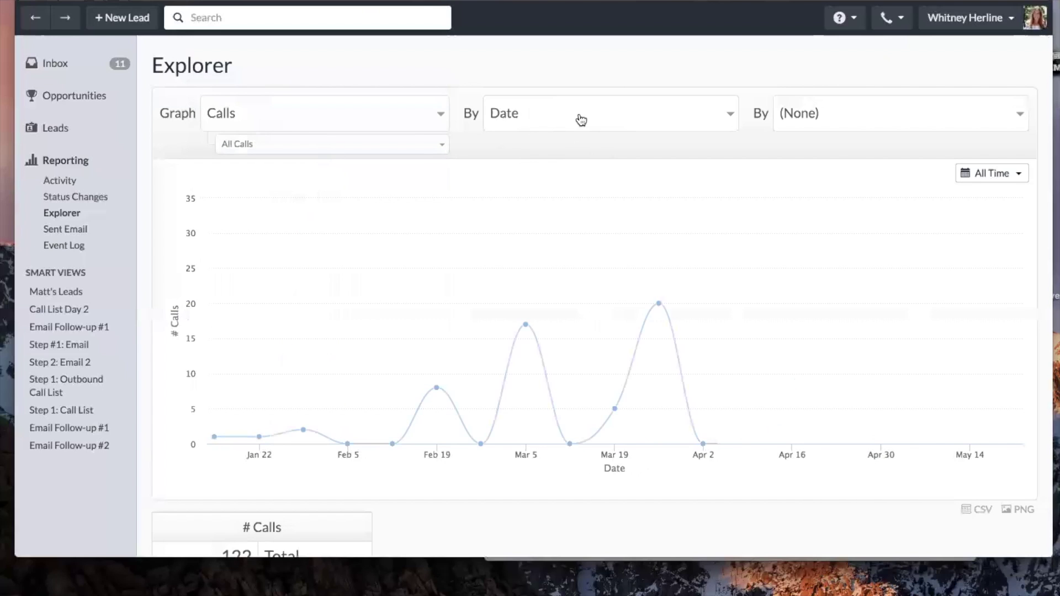
click(818, 124)
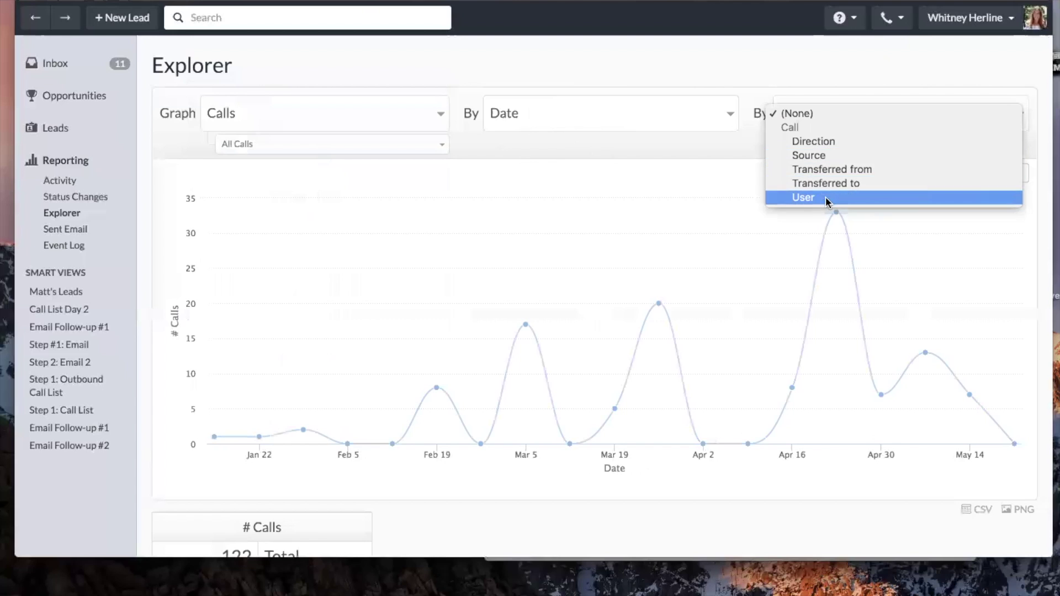
key(Escape)
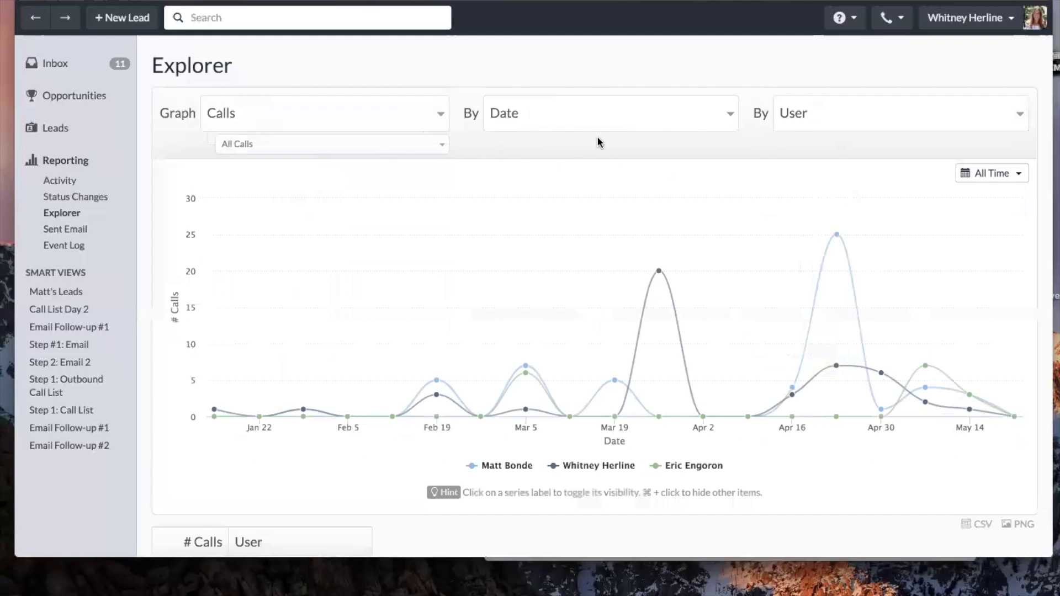
click(365, 147)
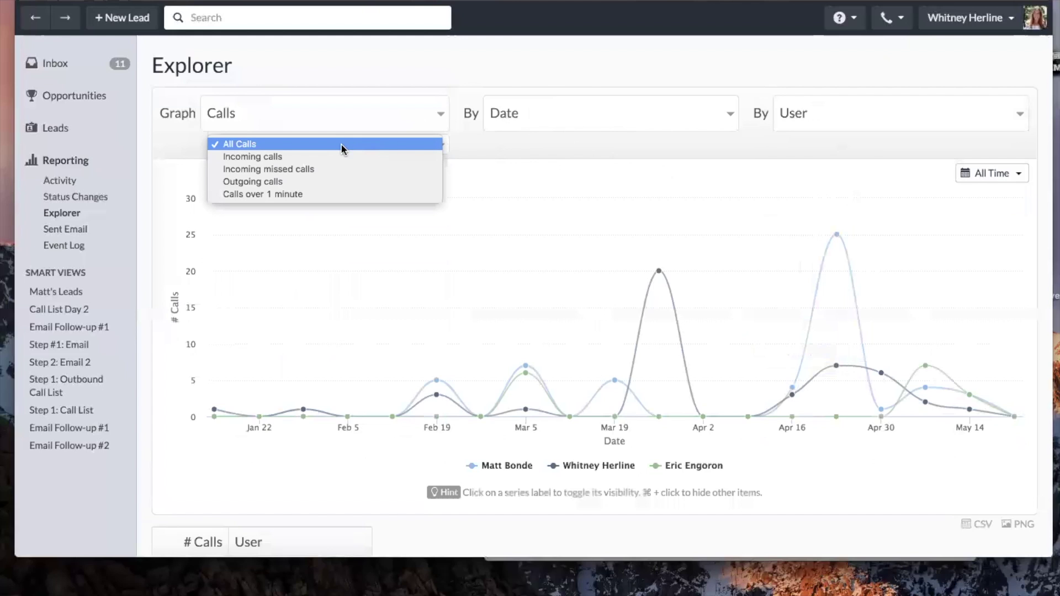
click(316, 181)
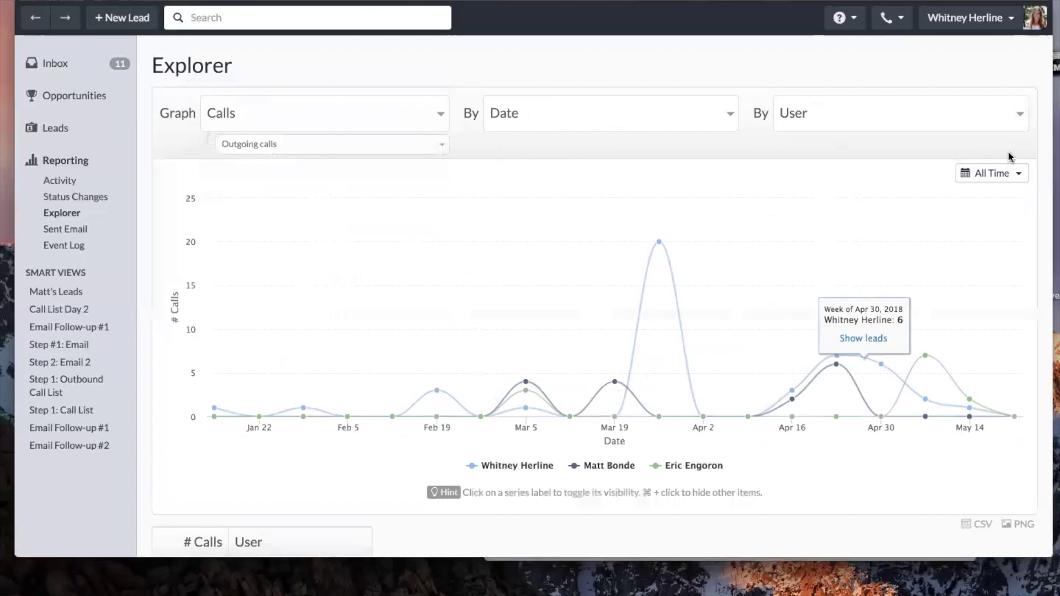
click(995, 175)
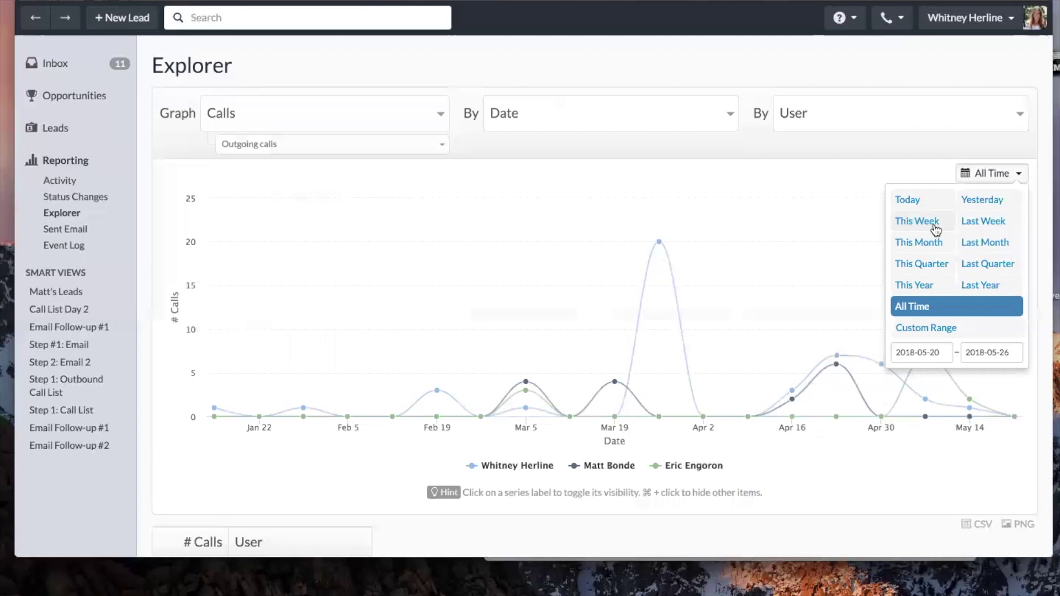
click(826, 477)
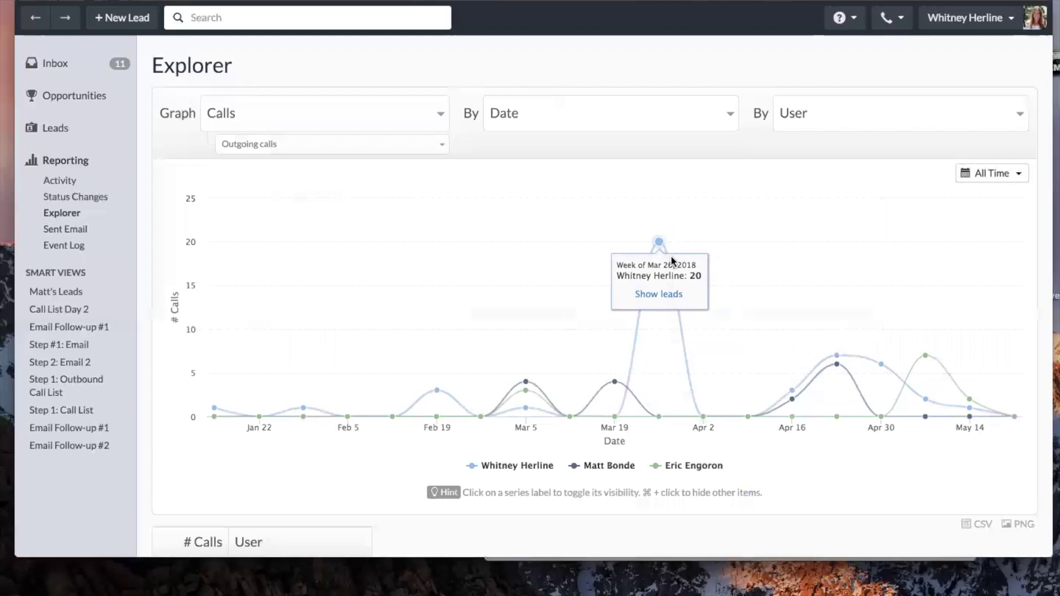
Toggle the user series in the outgoing calls graph to isolate the second user's line, and show all users again.
click(609, 466)
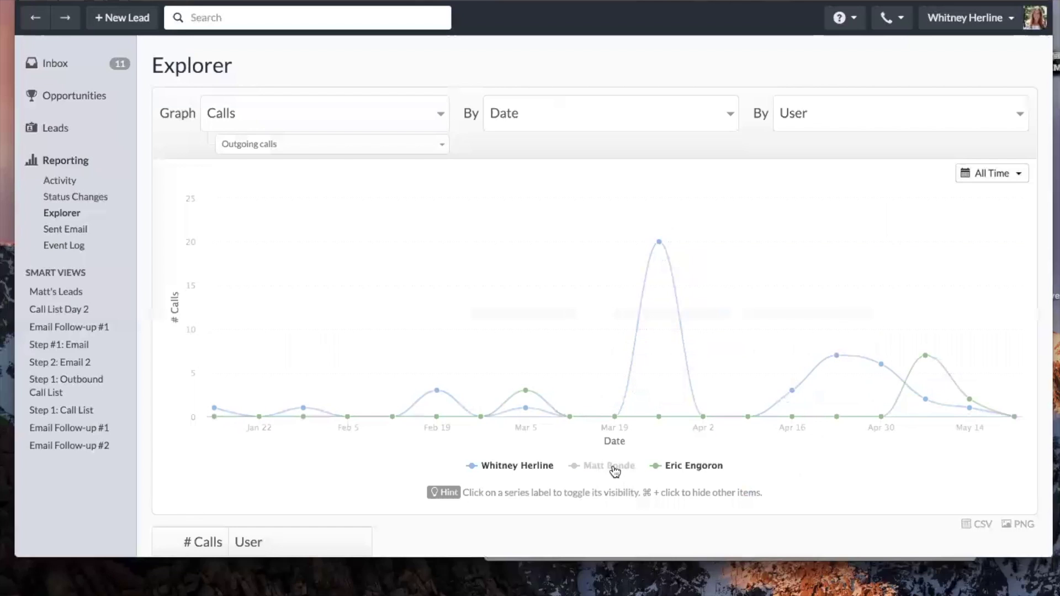
click(538, 468)
click(674, 466)
click(627, 471)
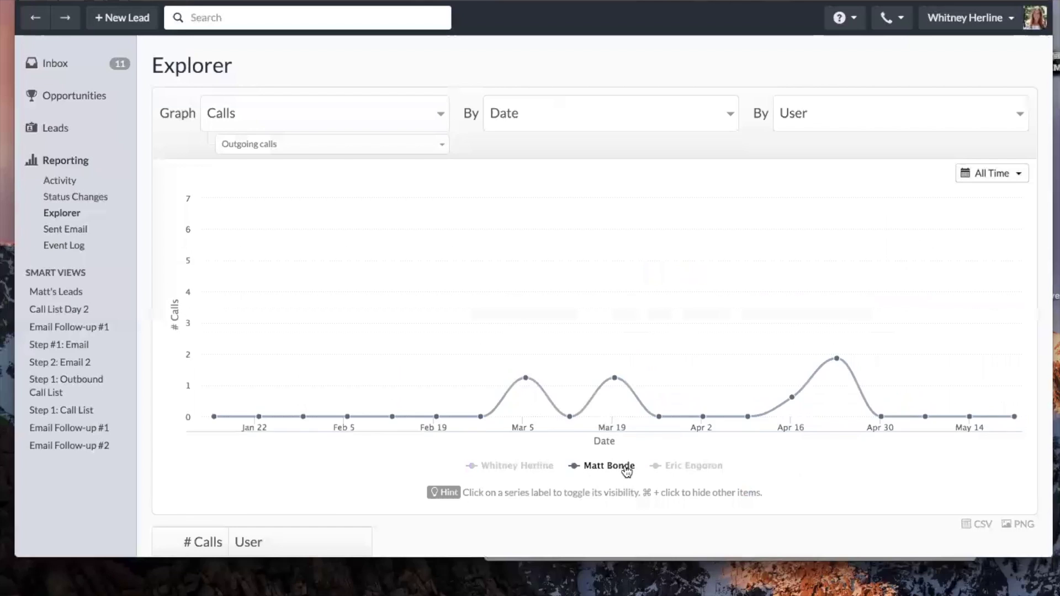
click(670, 468)
click(525, 466)
Review the table of outgoing calls per user and the list of other measures that can be graphed.
scroll(521, 464, down, 3)
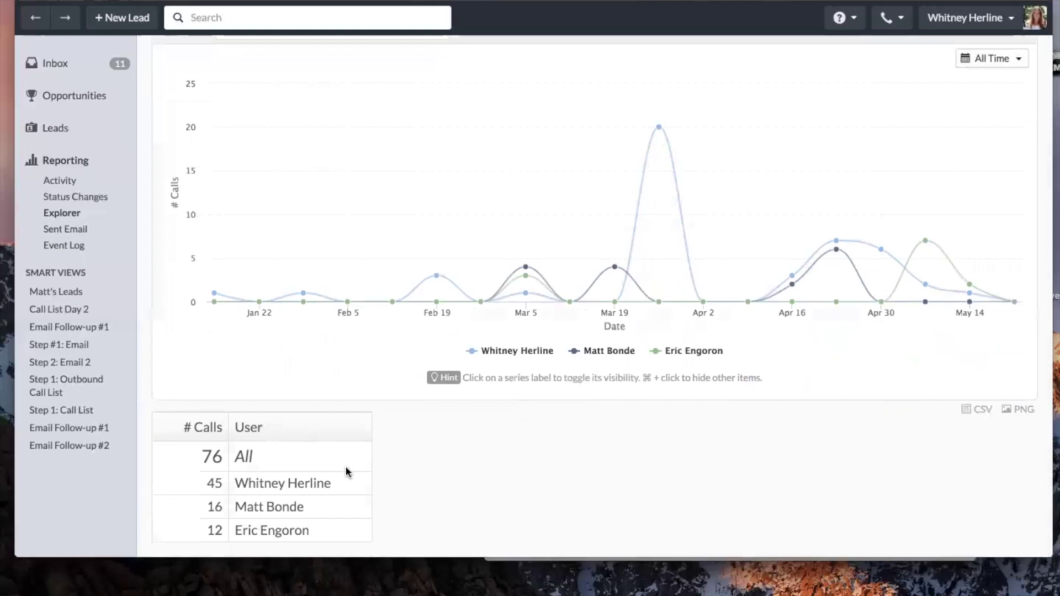
scroll(345, 471, up, 3)
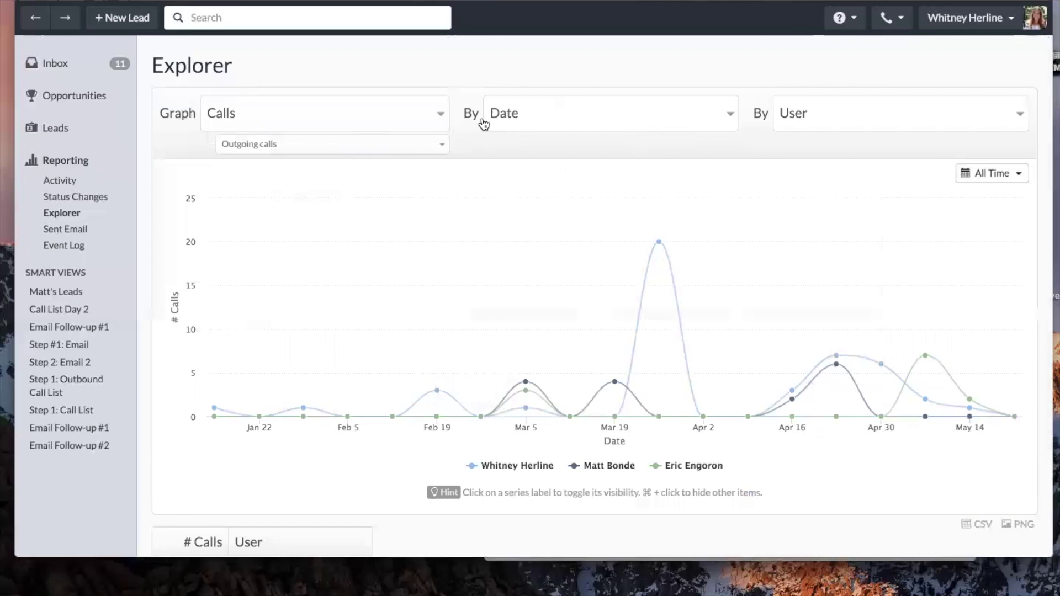
click(378, 117)
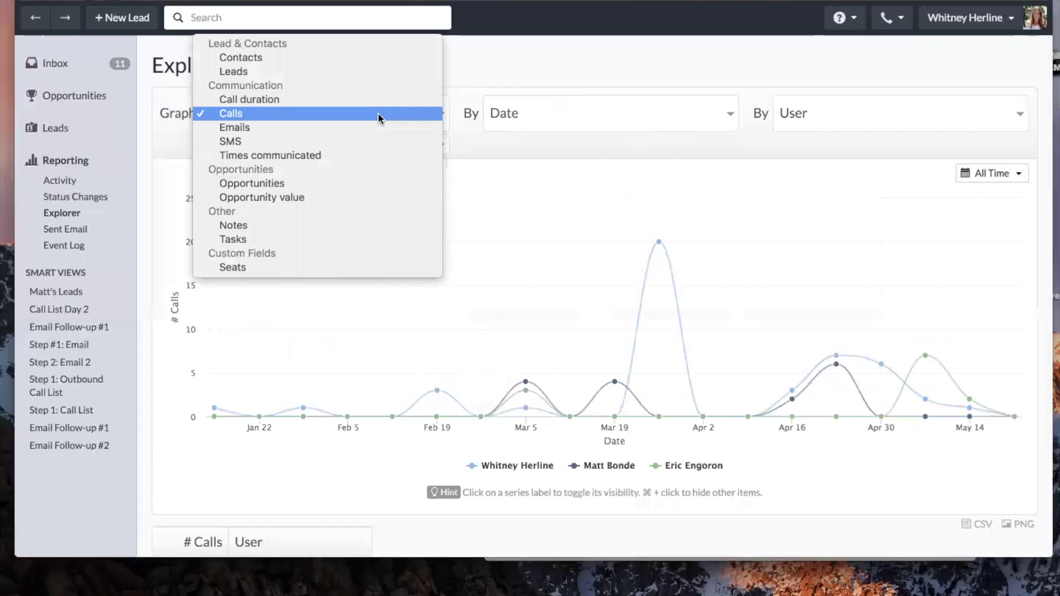
click(494, 140)
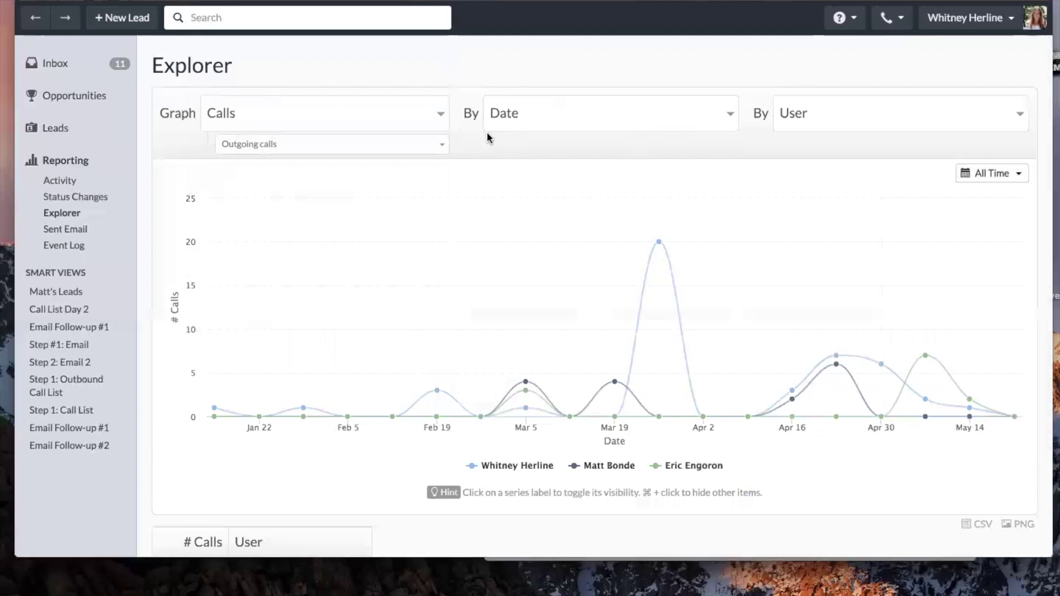